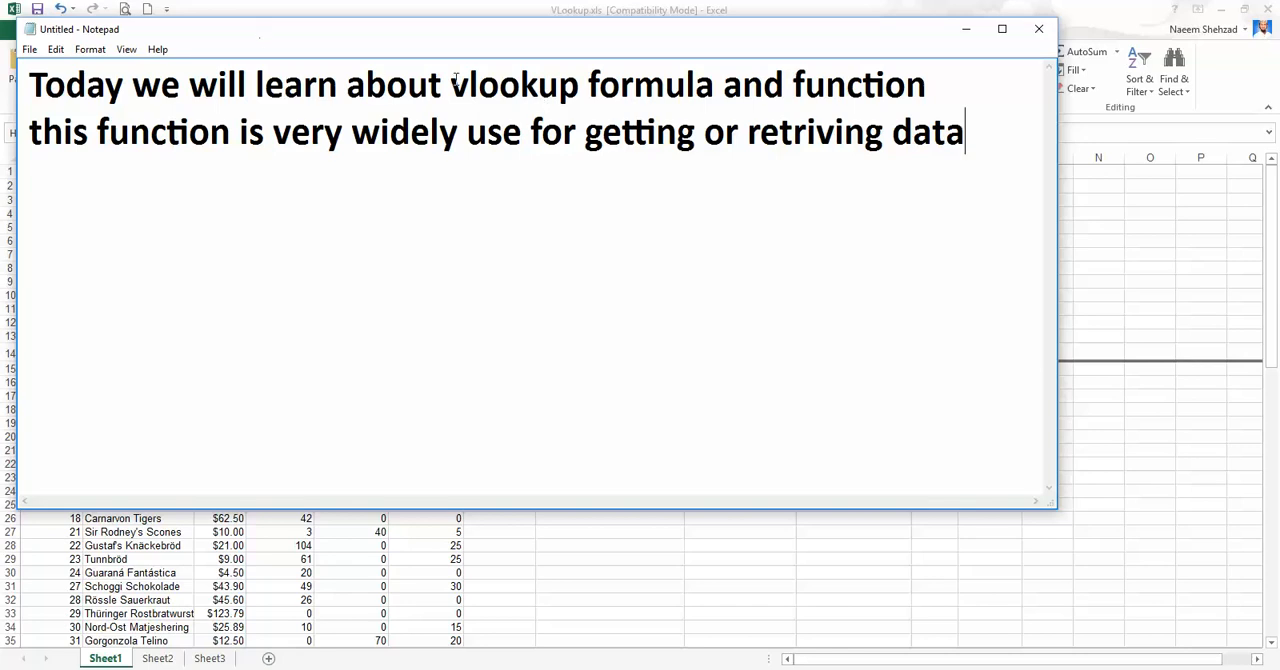
Hide the Notepad introduction, switch to the VLookup.xls workbook in Excel and look over the product table on Sheet1.
left_click_drag(451, 84, 579, 84)
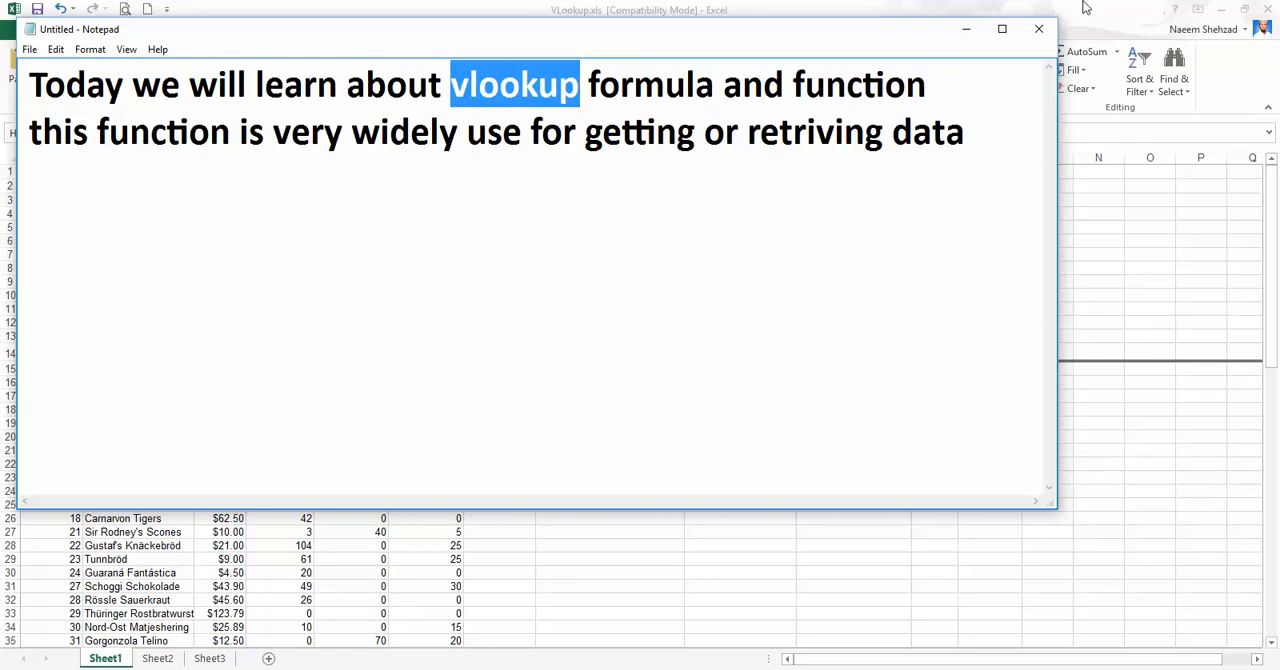
left_click(973, 37)
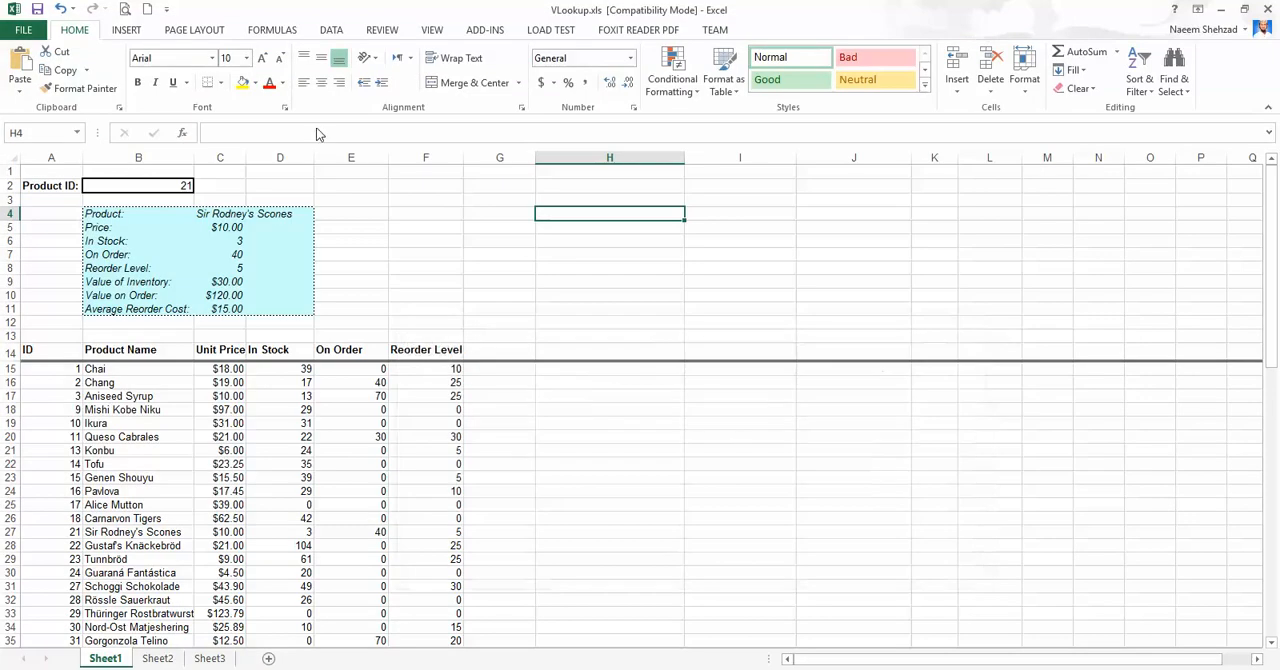
scroll(185, 338, "down", 3)
scroll(187, 340, "up", 3)
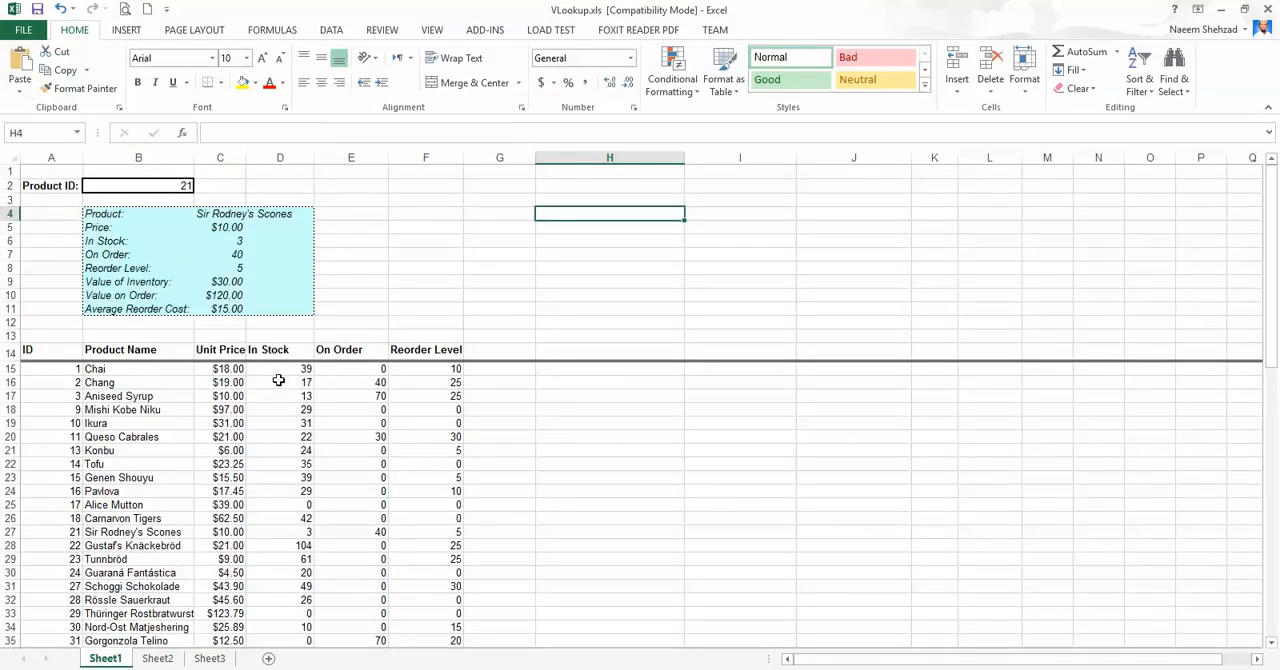
left_click_drag(52, 350, 415, 603)
left_click(165, 392)
scroll(168, 398, "up", 13)
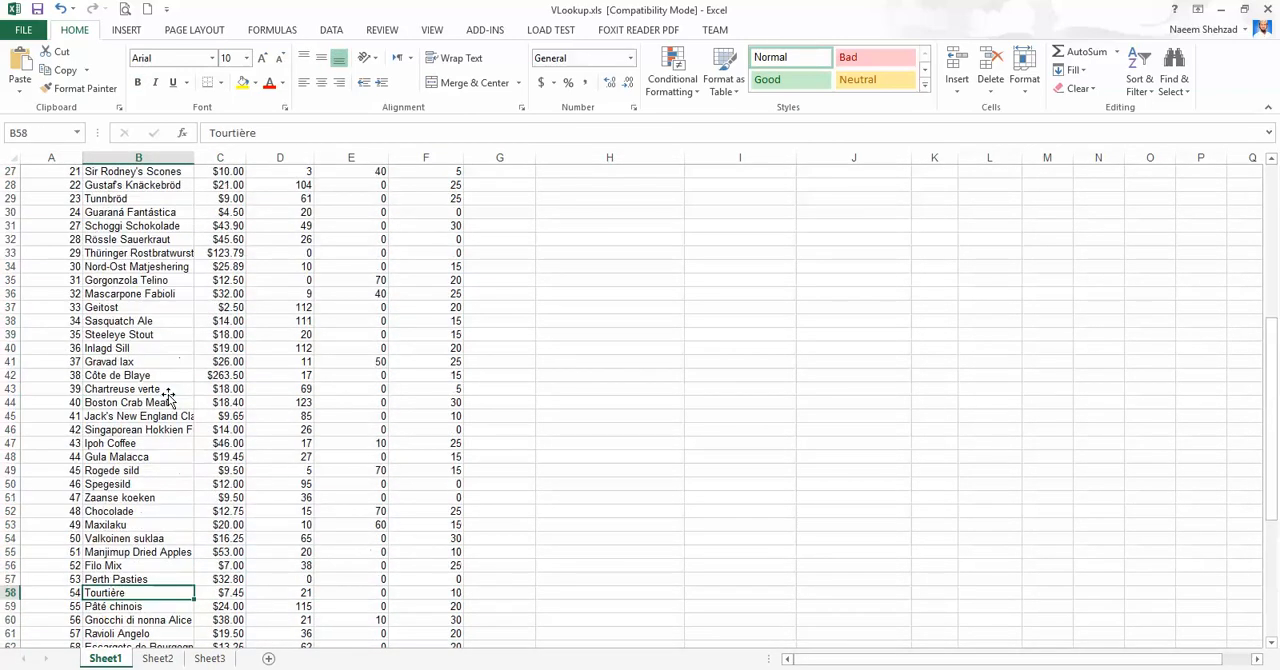
Examine the product table's columns: ID, Product Name, Unit Price, In Stock, On Order and Reorder Level.
left_click(57, 320)
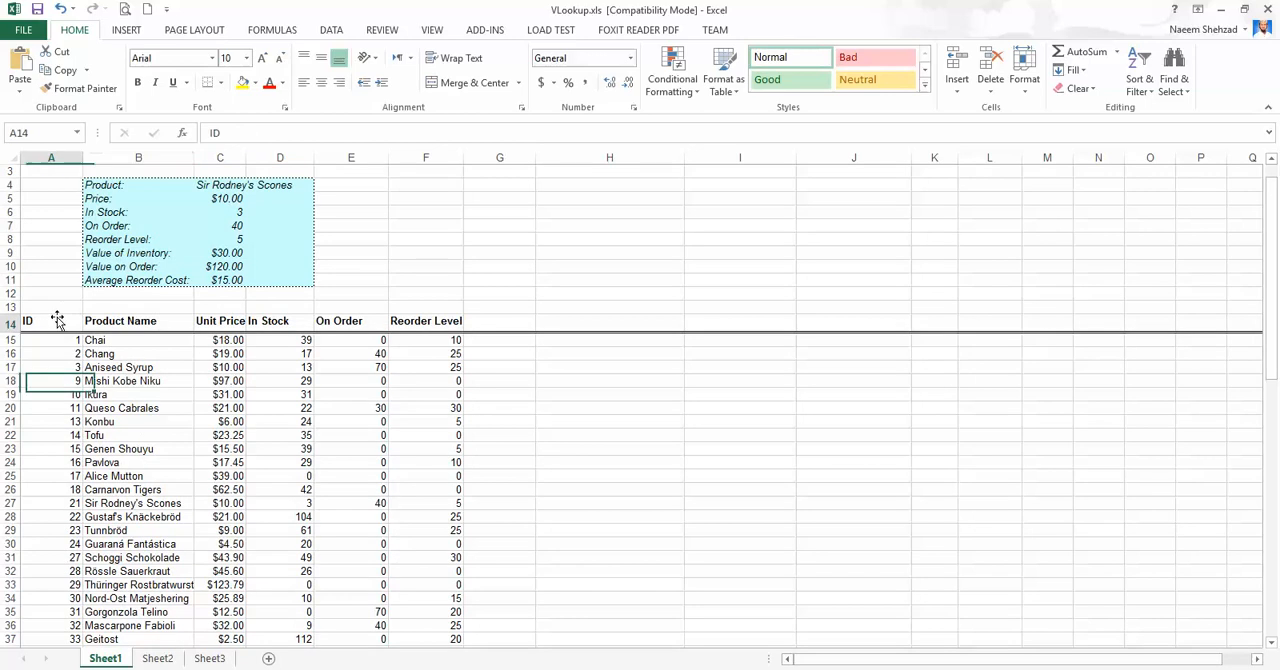
left_click(137, 321)
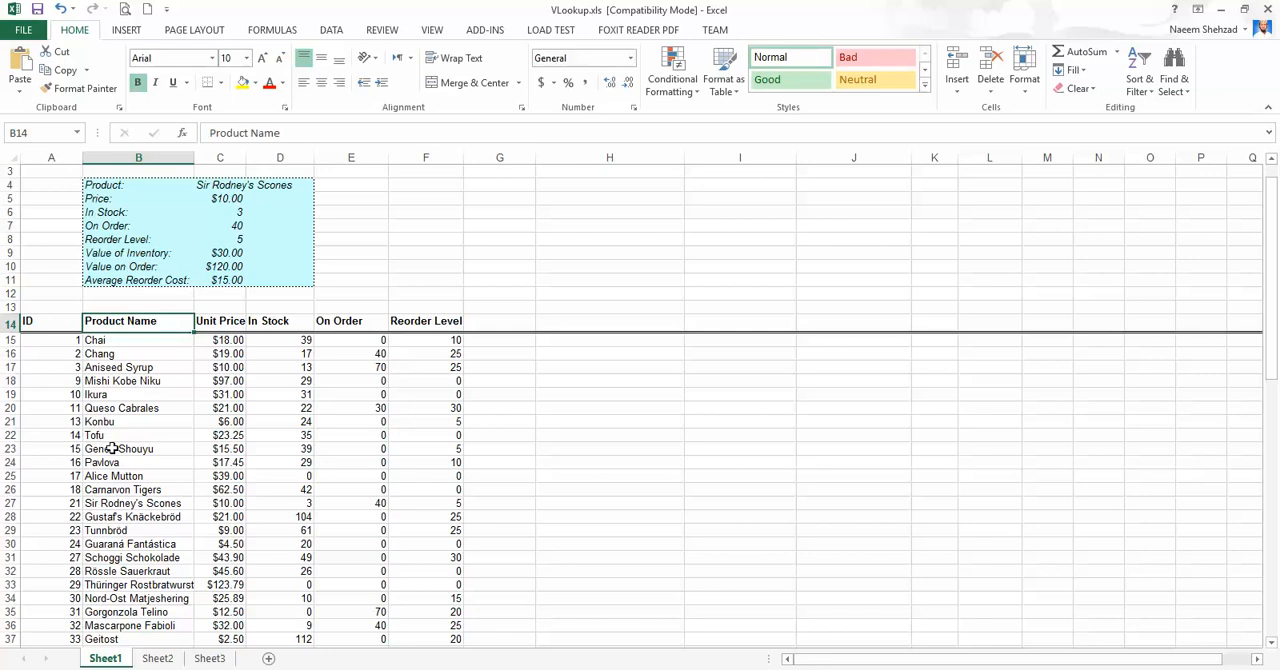
left_click_drag(111, 352, 100, 603)
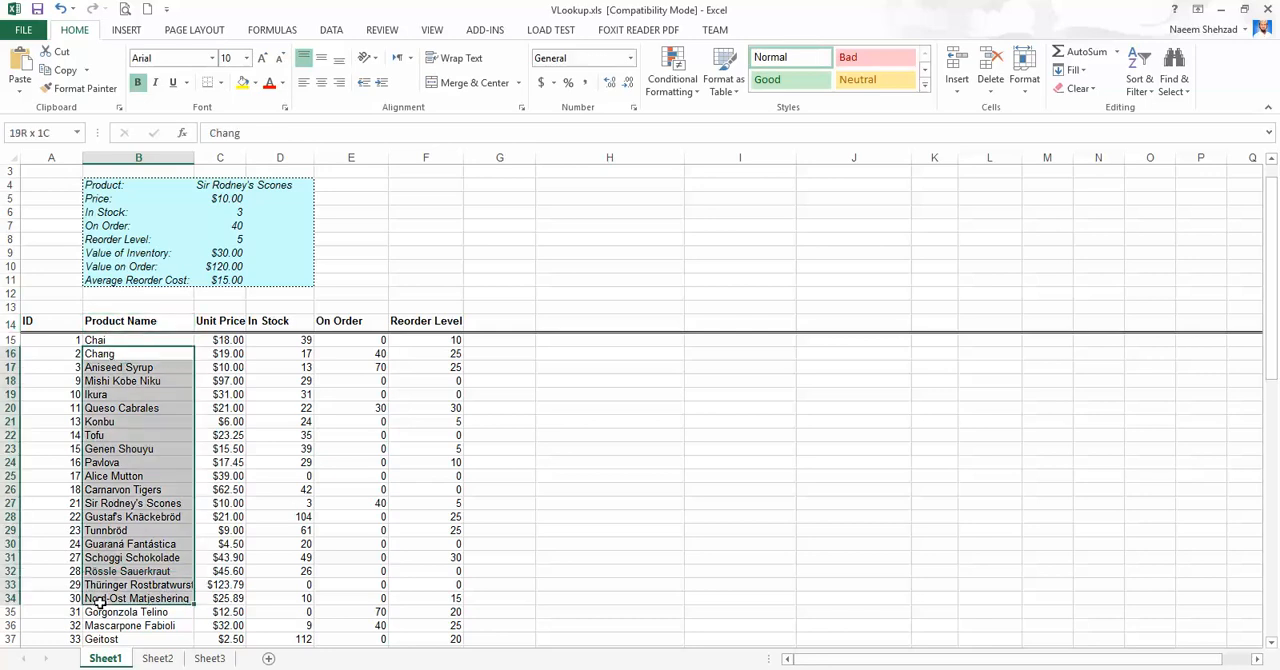
left_click(129, 425)
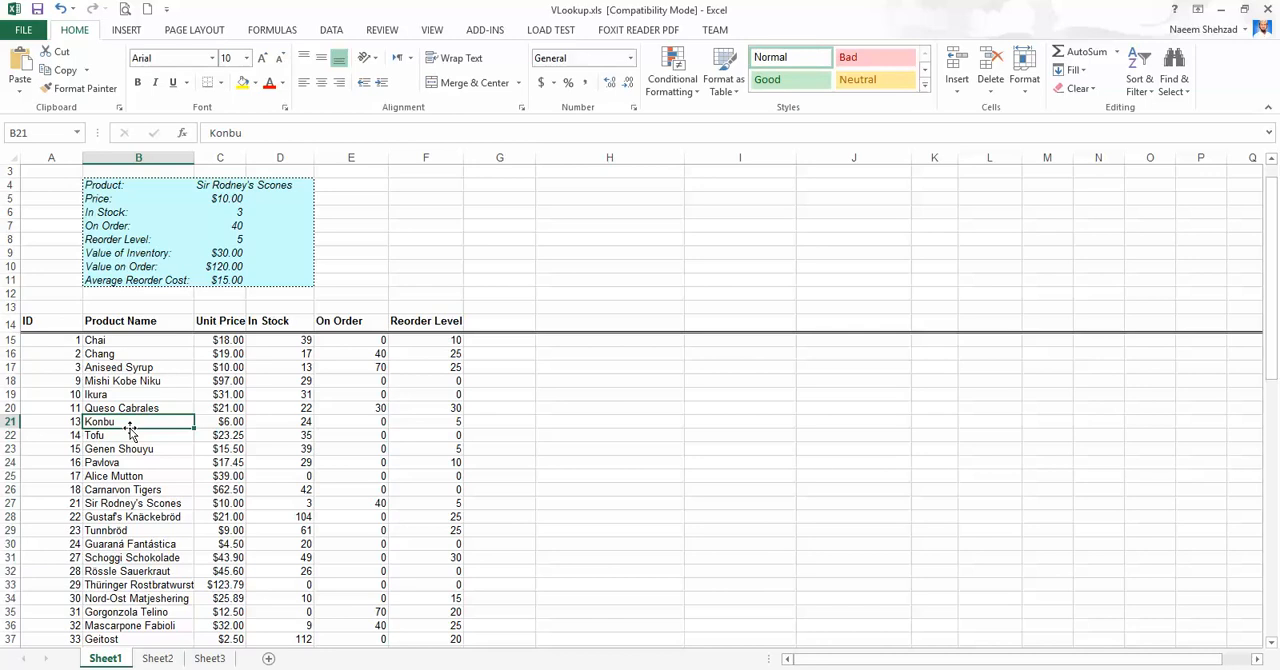
left_click(140, 366)
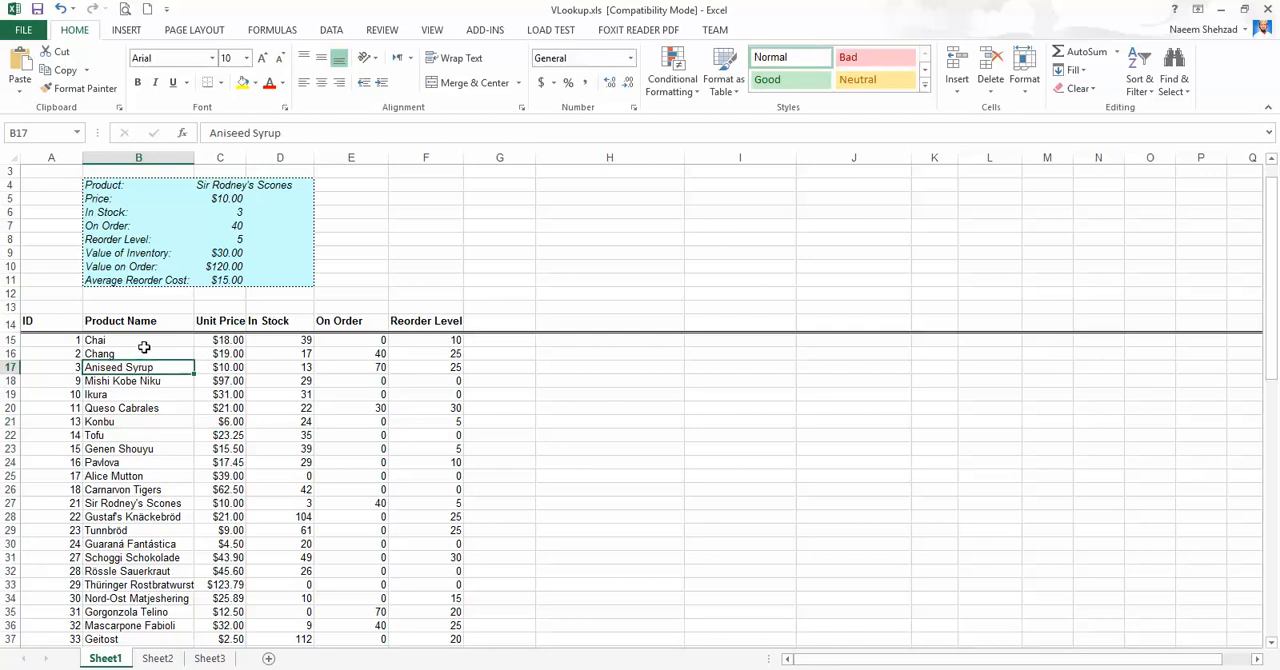
left_click_drag(144, 347, 191, 340)
left_click(215, 341)
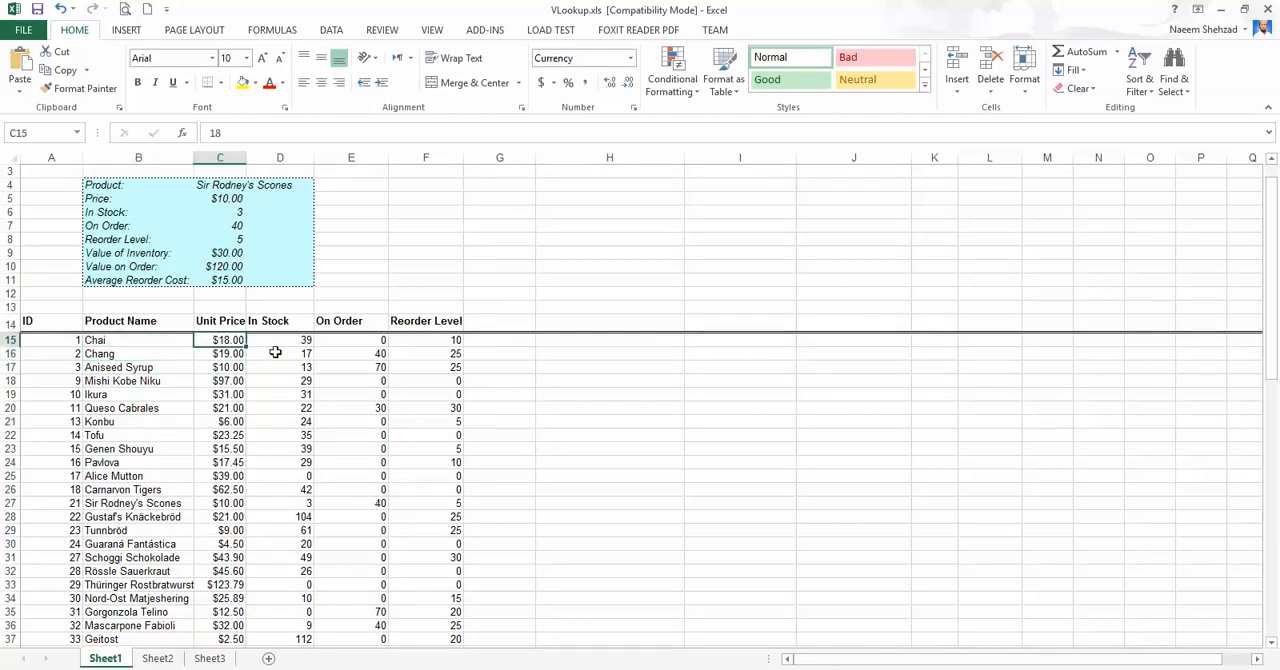
left_click(295, 340)
left_click(359, 339)
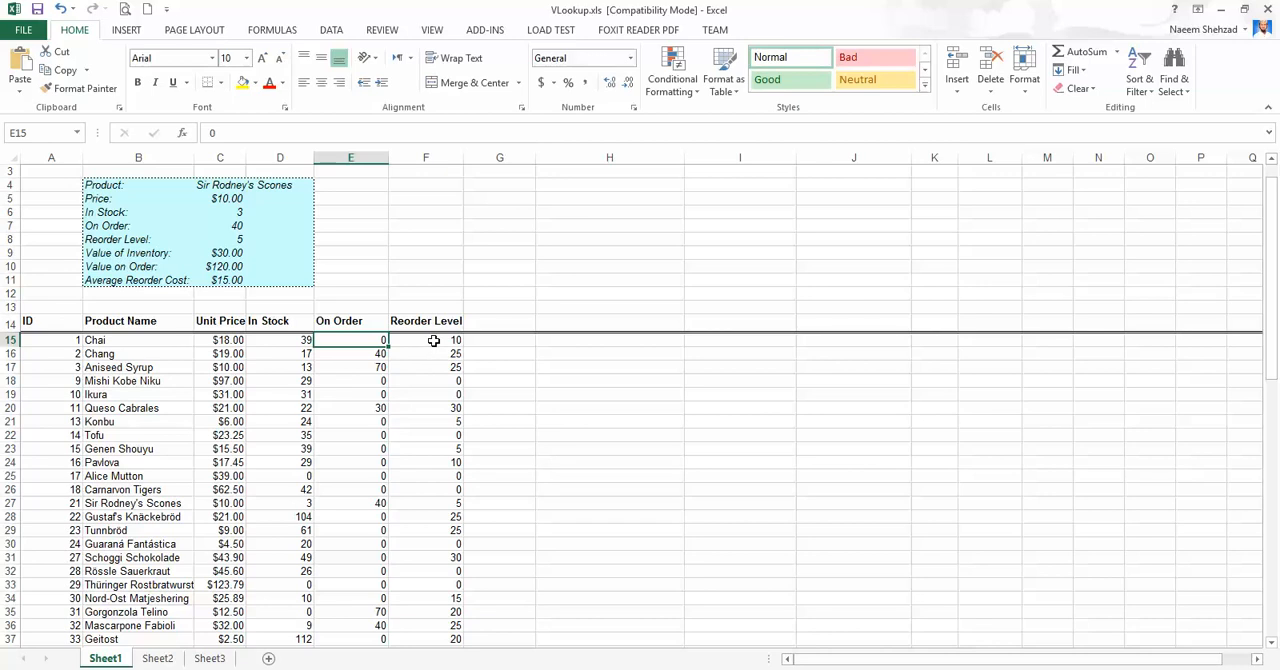
left_click(434, 341)
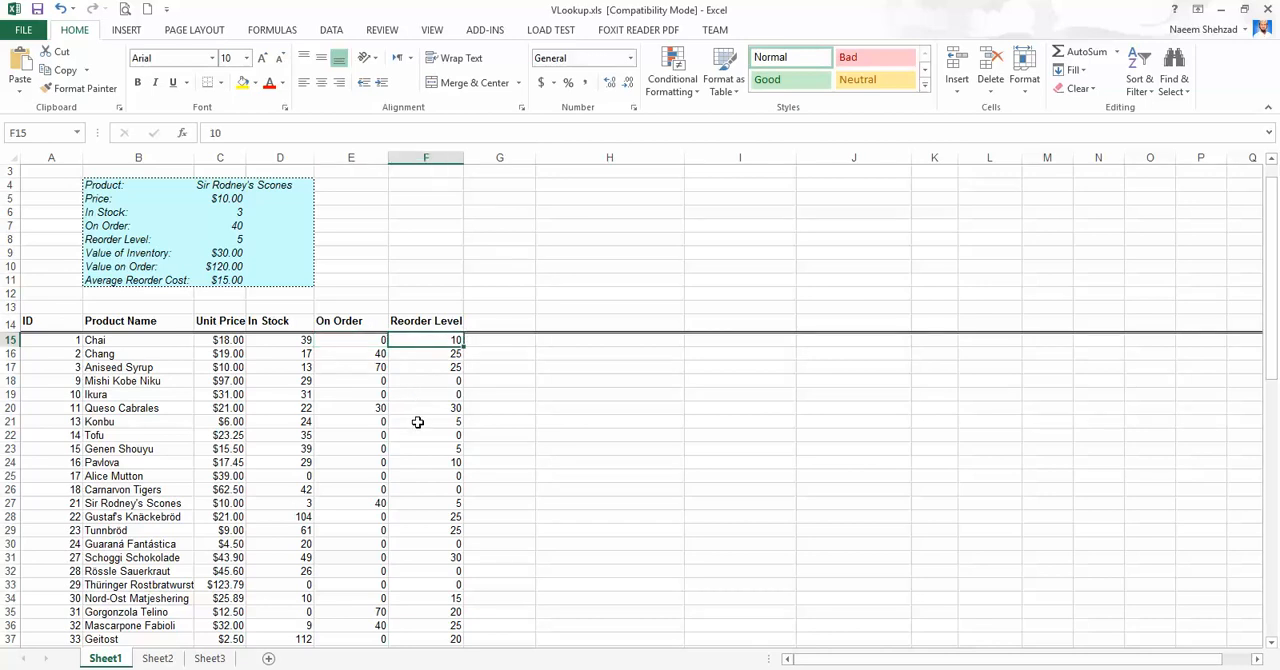
key("Left")
key("Left")
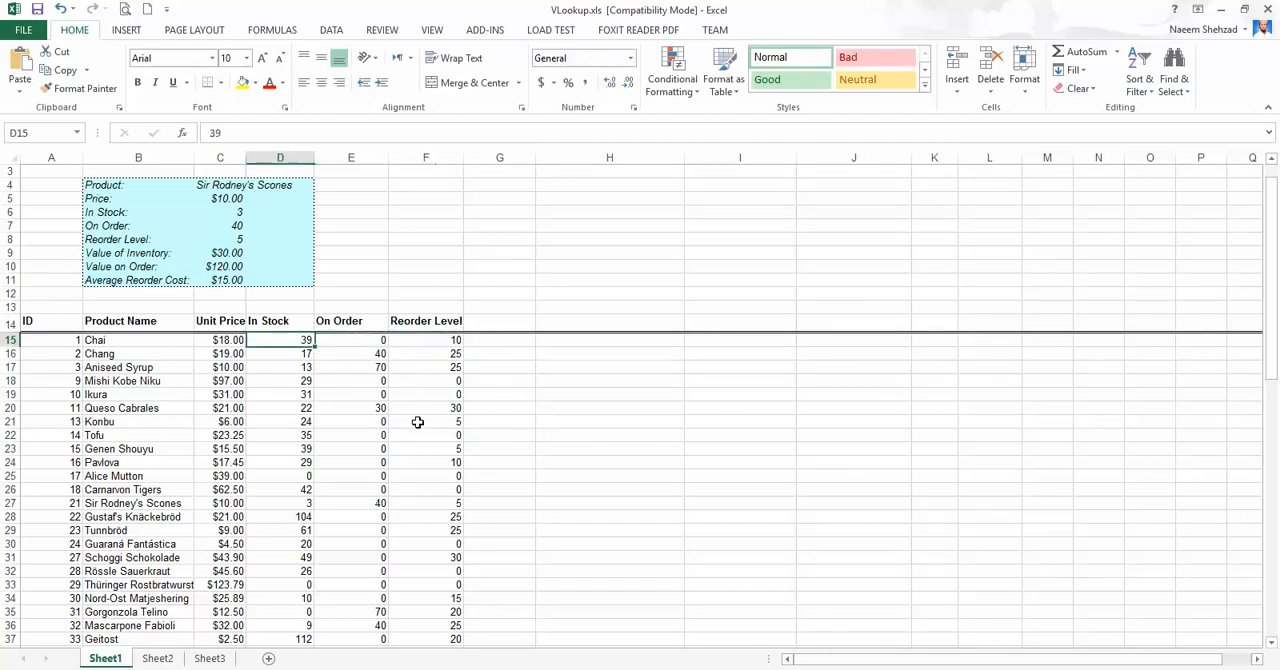
key("Right")
key("Right")
key("Right")
key("Right")
key("Right")
key("Right")
key("Right")
key("Right")
key("Right")
key("Right")
key("Right")
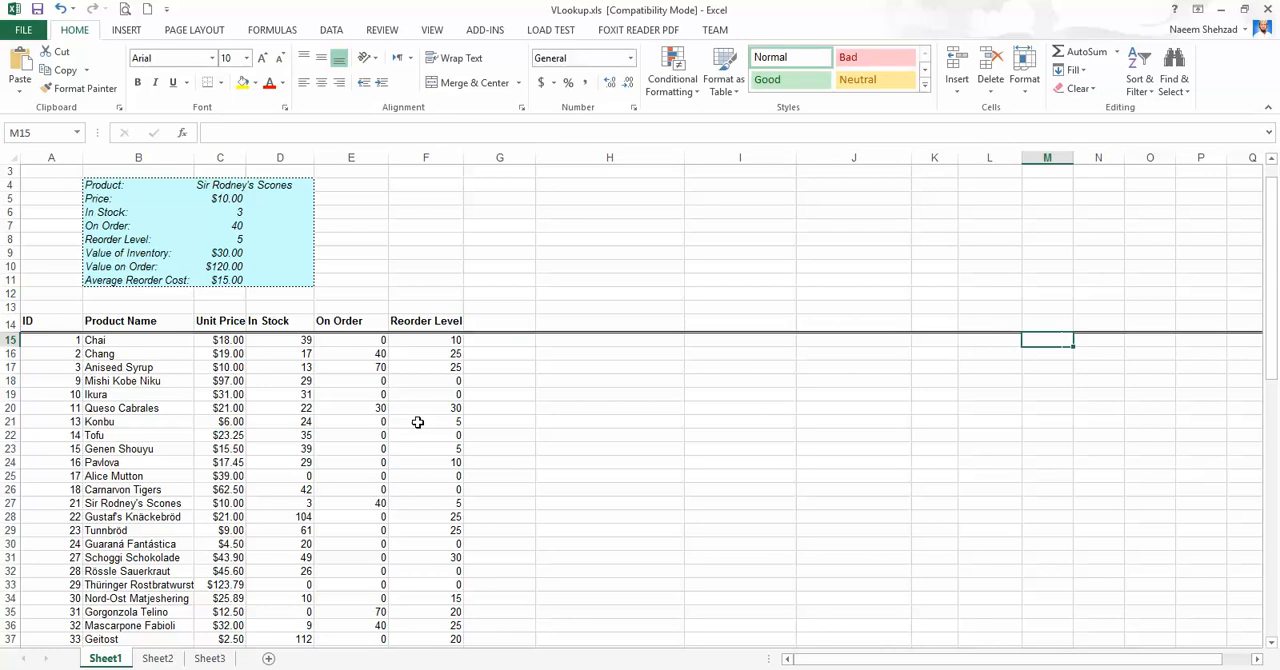
key("Left")
key("Left")
key("Left")
key("Left")
key("Left")
key("Left")
key("Left")
key("Left")
key("Left")
key("Left")
key("Left")
key("Left")
key("Left")
key("Left")
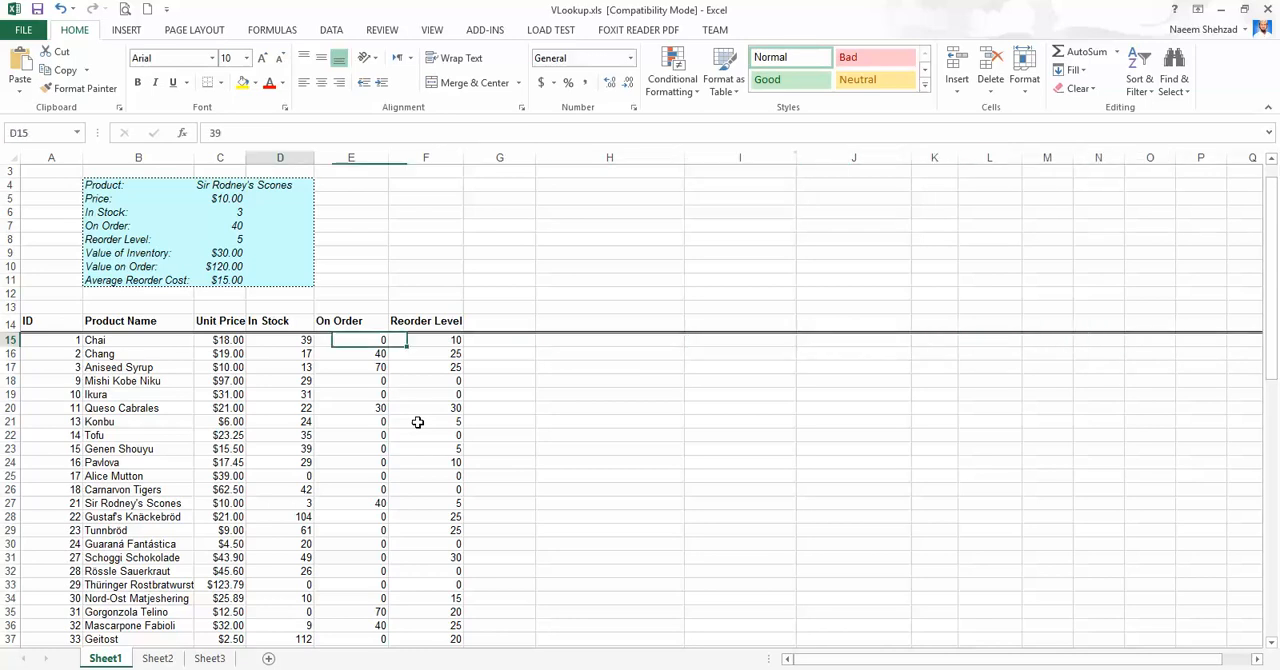
key("Right")
key("Down")
key("Down")
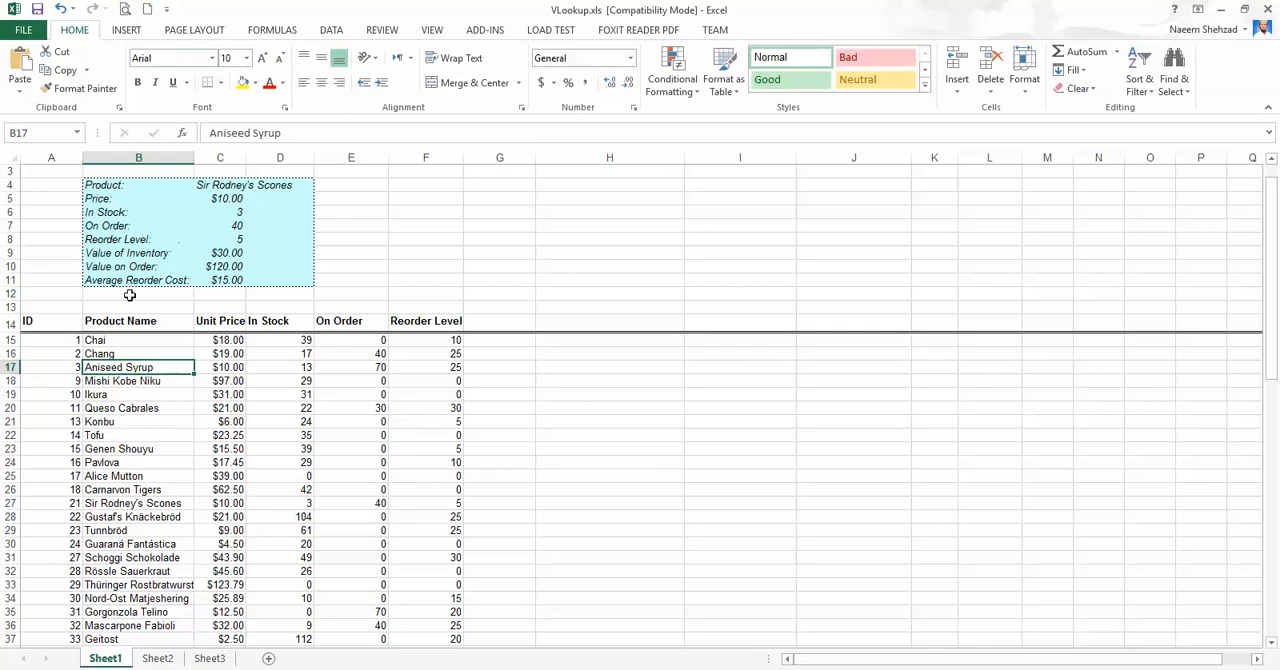
Select the product table from the ID header across to Reorder Level to review the extent of the source data.
left_click(61, 323)
left_click_drag(111, 366, 428, 483)
scroll(428, 483, "up", 16)
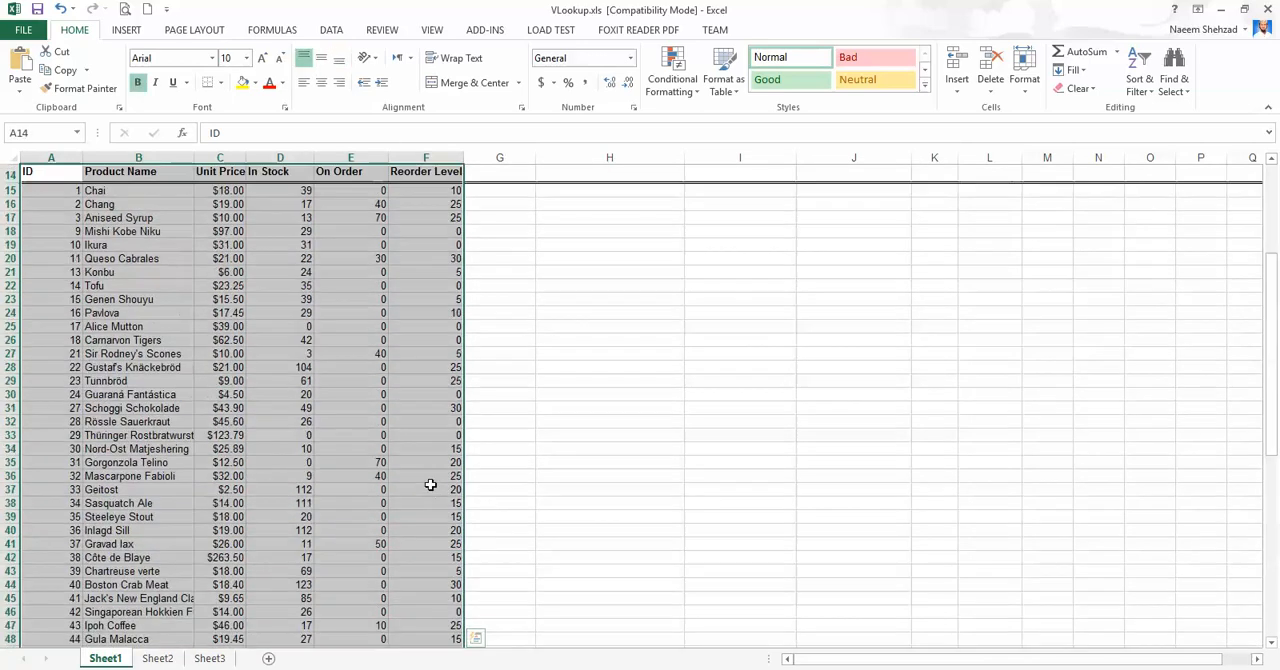
left_click(122, 410)
left_click(110, 350)
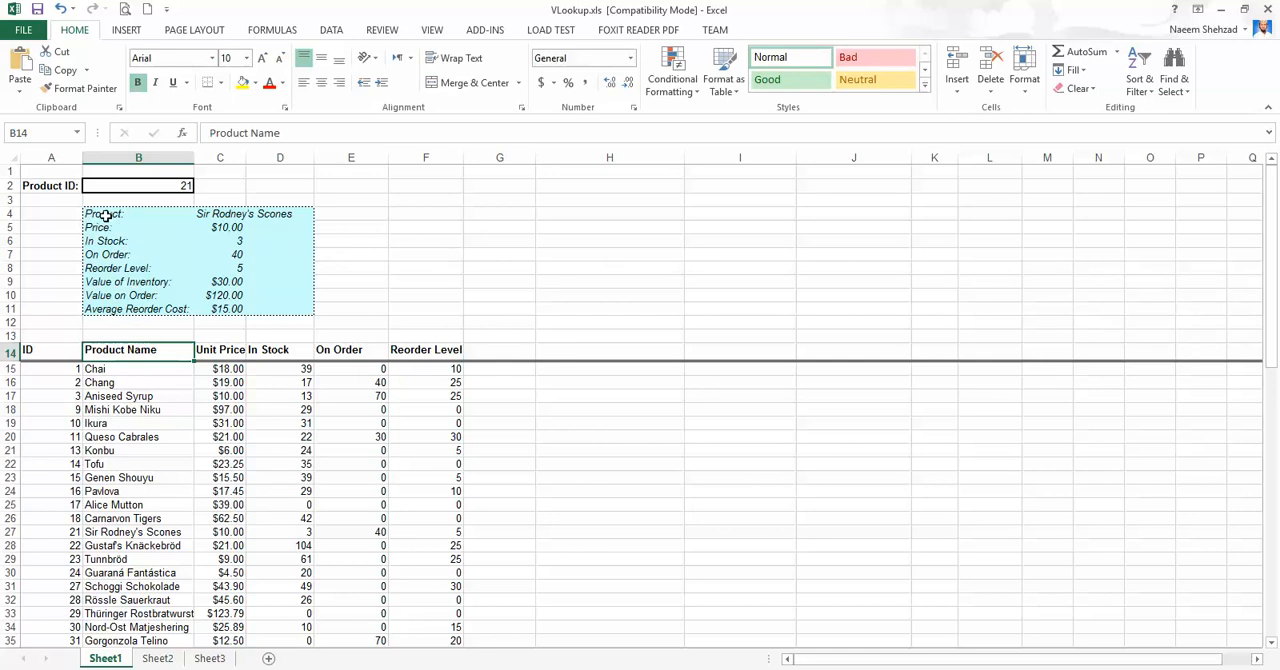
Examine the field labels in the blue summary block, B4:B11, including Product, Price and In Stock.
left_click_drag(105, 213, 110, 310)
left_click(425, 281)
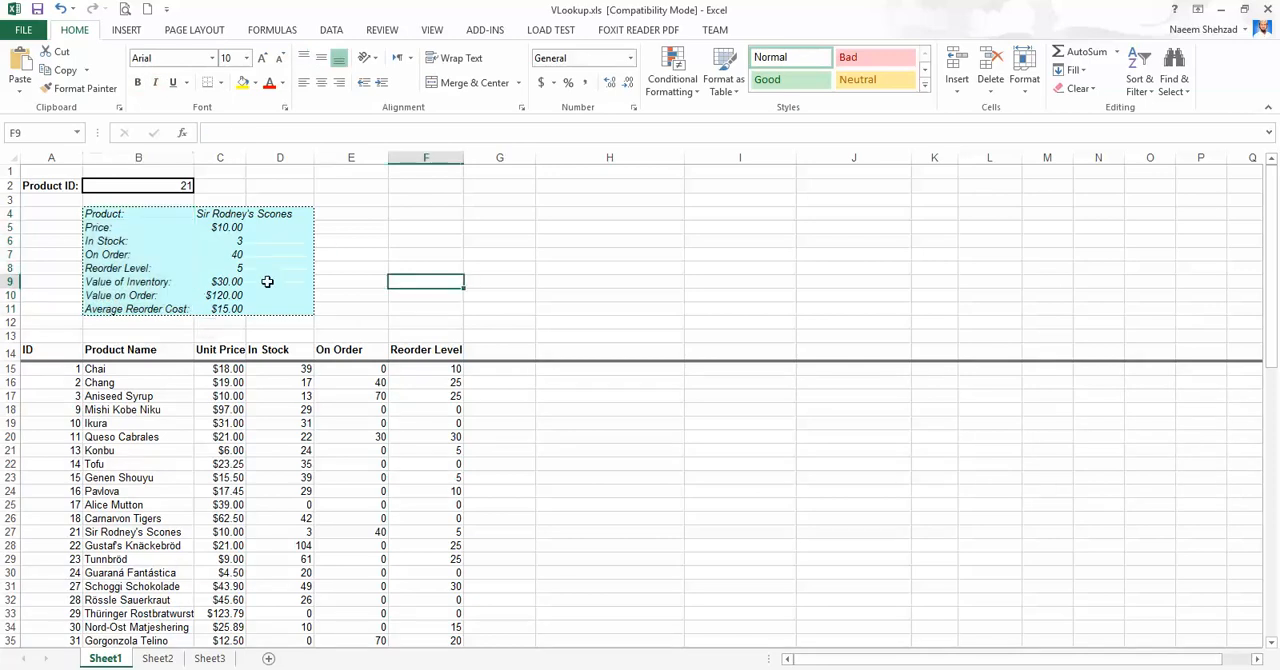
left_click(102, 215)
left_click(92, 241)
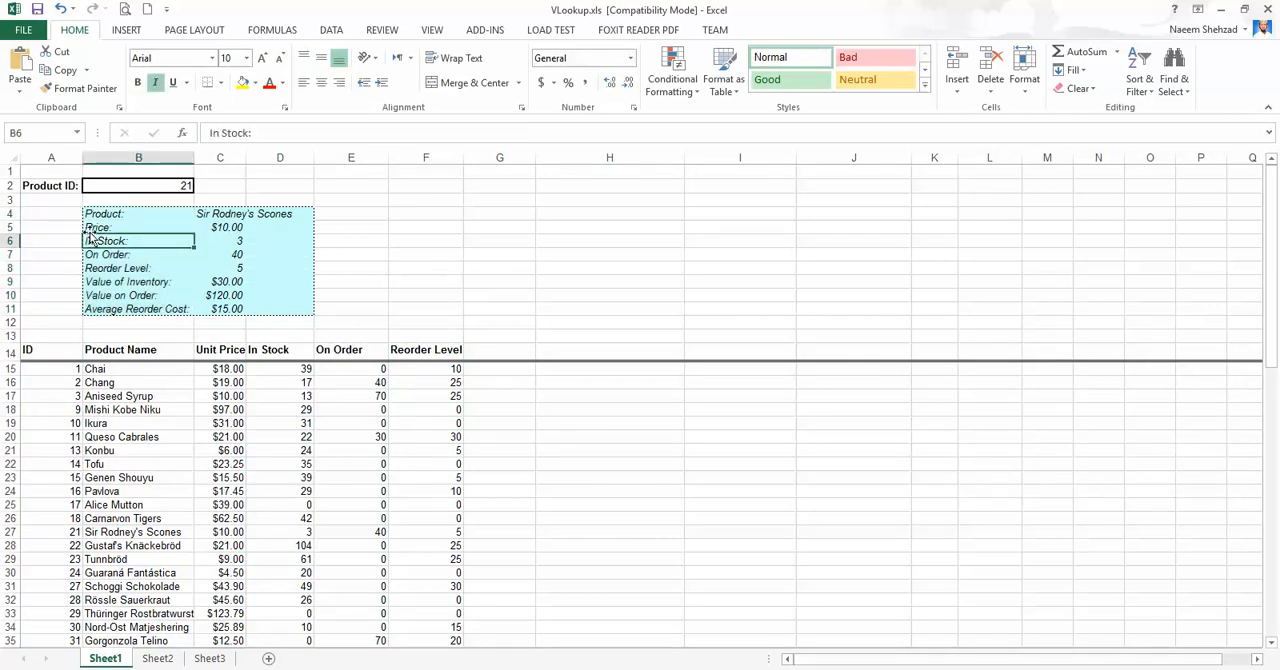
key("Up")
key("Up")
key("shift+Down")
key("shift+Down")
key("shift+Down")
key("shift+Down")
key("shift+Down")
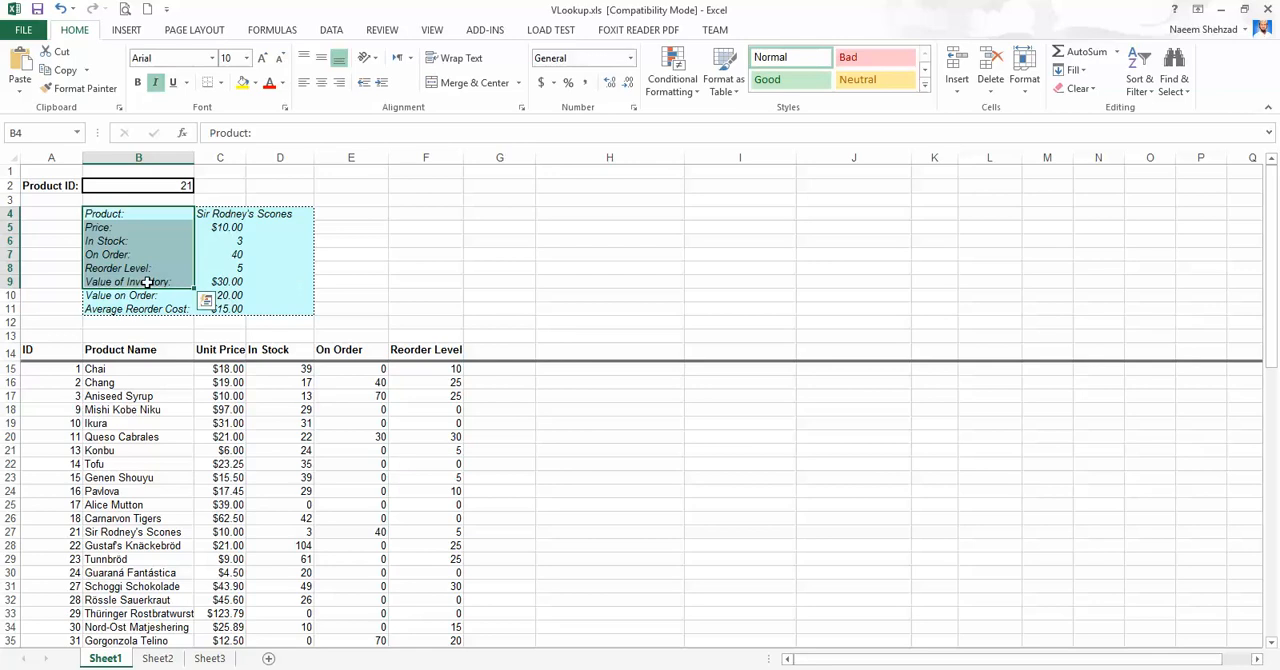
left_click(92, 213)
left_click(92, 227)
left_click(95, 242)
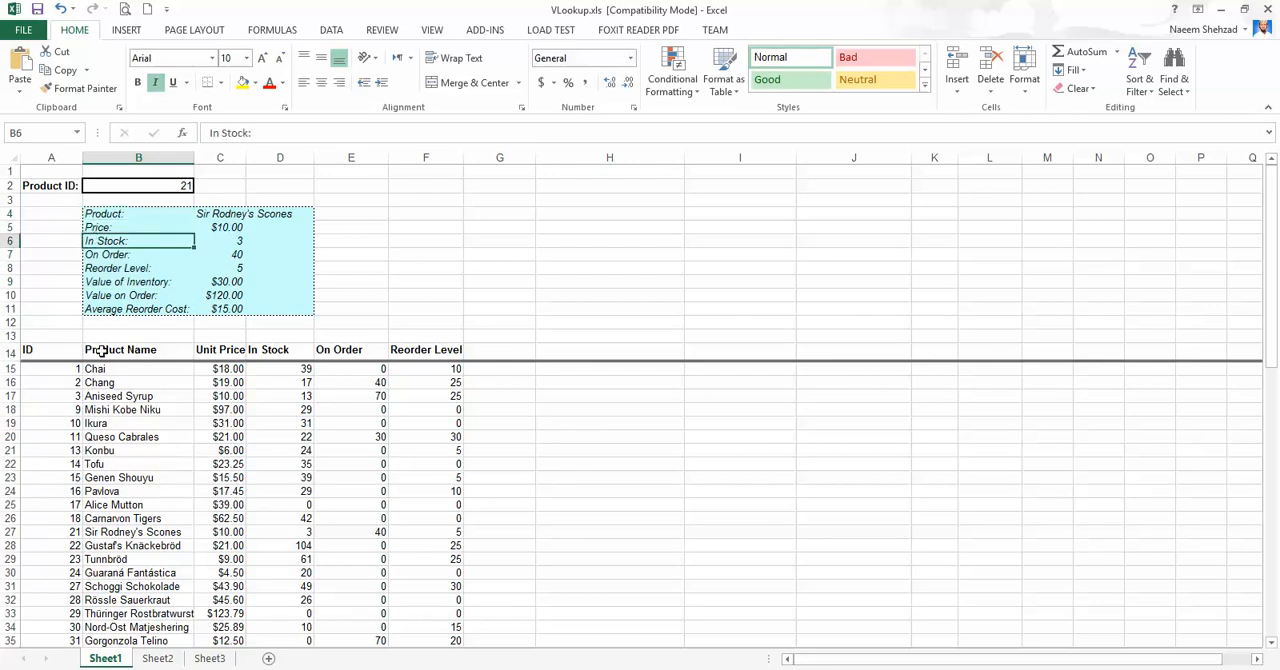
Compare the product table's headers in row 14 with the summary block's labels, including Value on Order and Average Reorder Cost.
left_click(96, 350)
left_click(222, 355)
left_click(297, 357)
left_click(350, 352)
left_click(400, 348)
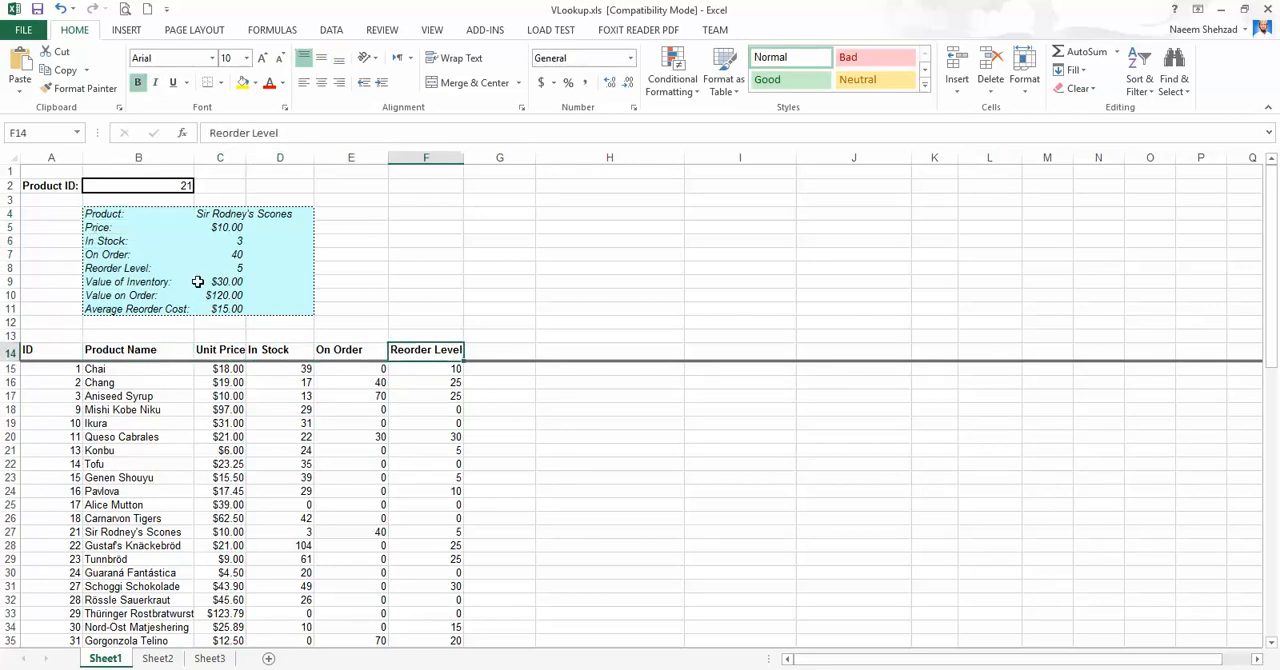
left_click(110, 228)
left_click(100, 295)
left_click(118, 310)
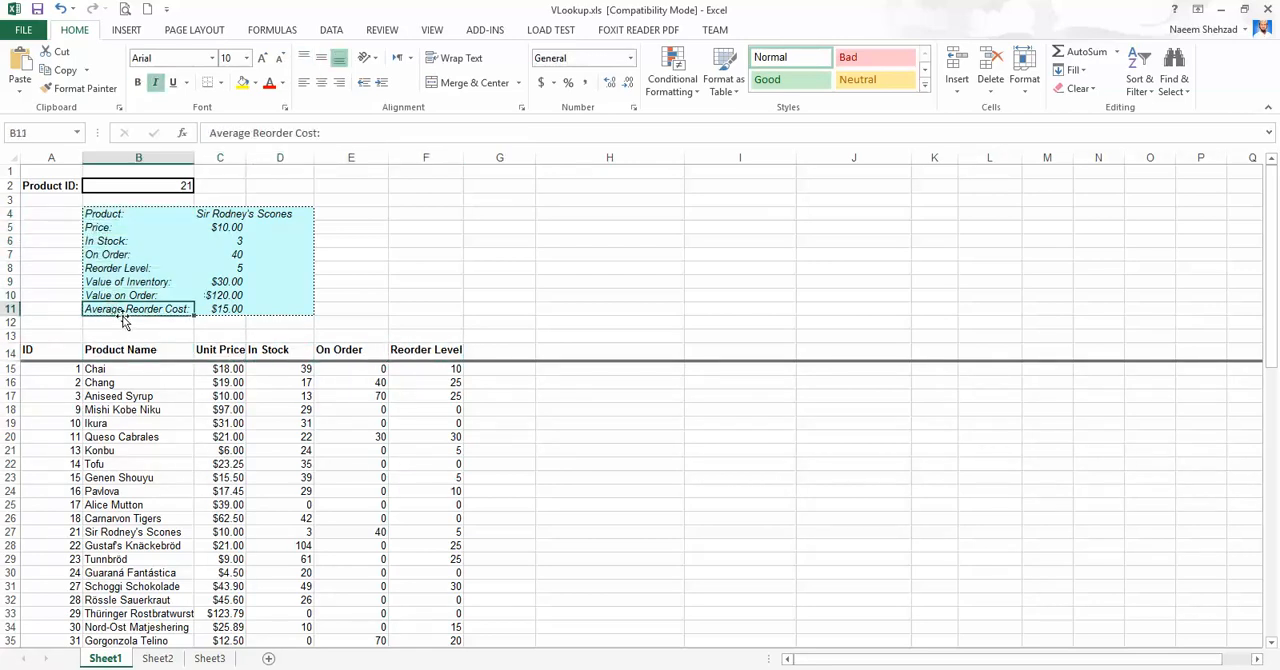
left_click_drag(105, 216, 104, 312)
left_click(395, 286)
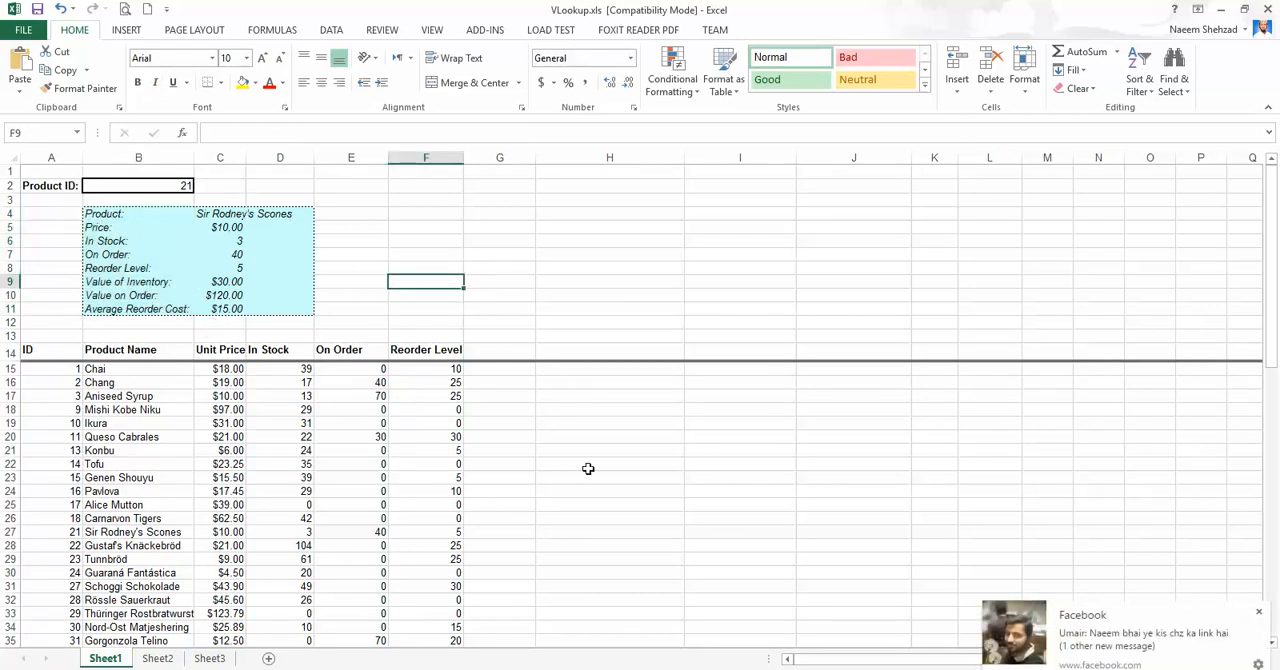
Dismiss the Facebook notification and examine the lookup result cells C4:C11 beside the summary labels.
left_click(1260, 614)
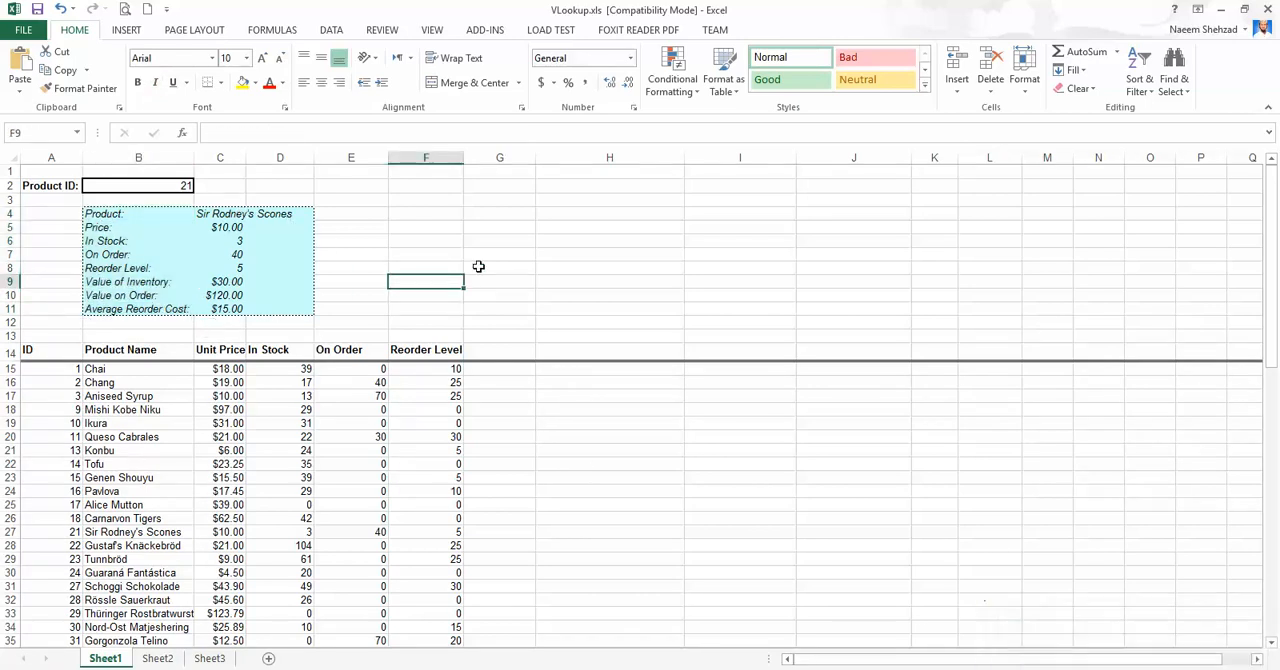
left_click(208, 216)
left_click(471, 229)
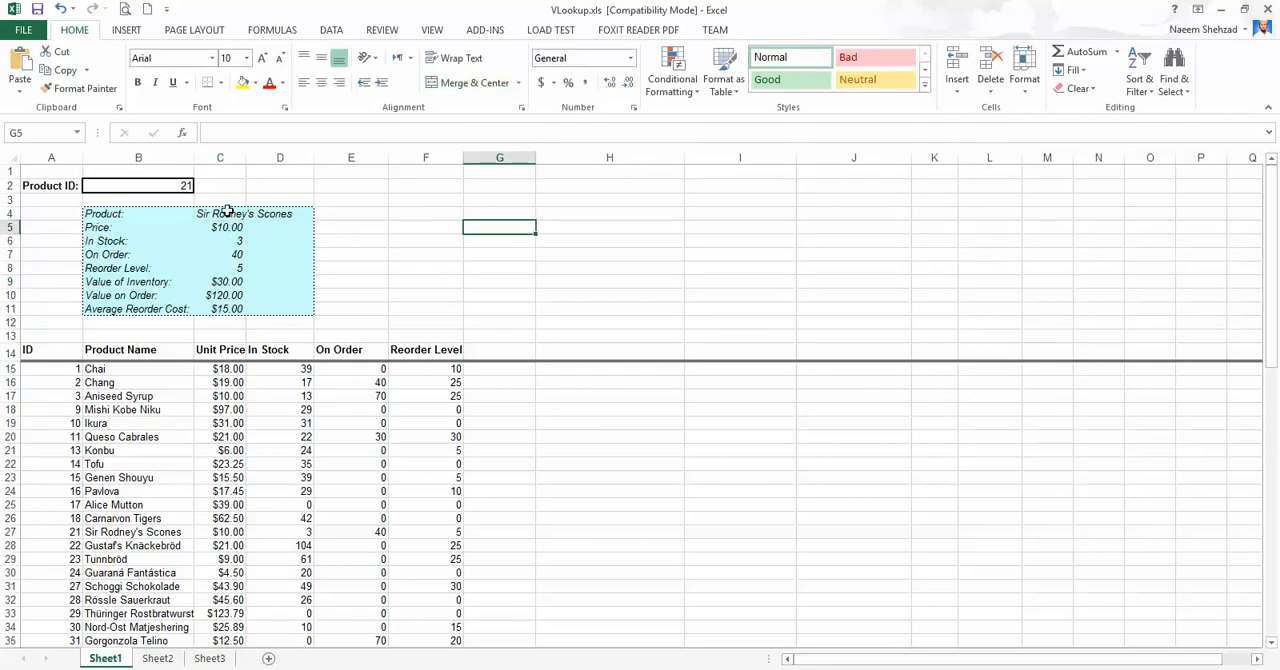
left_click_drag(224, 212, 231, 309)
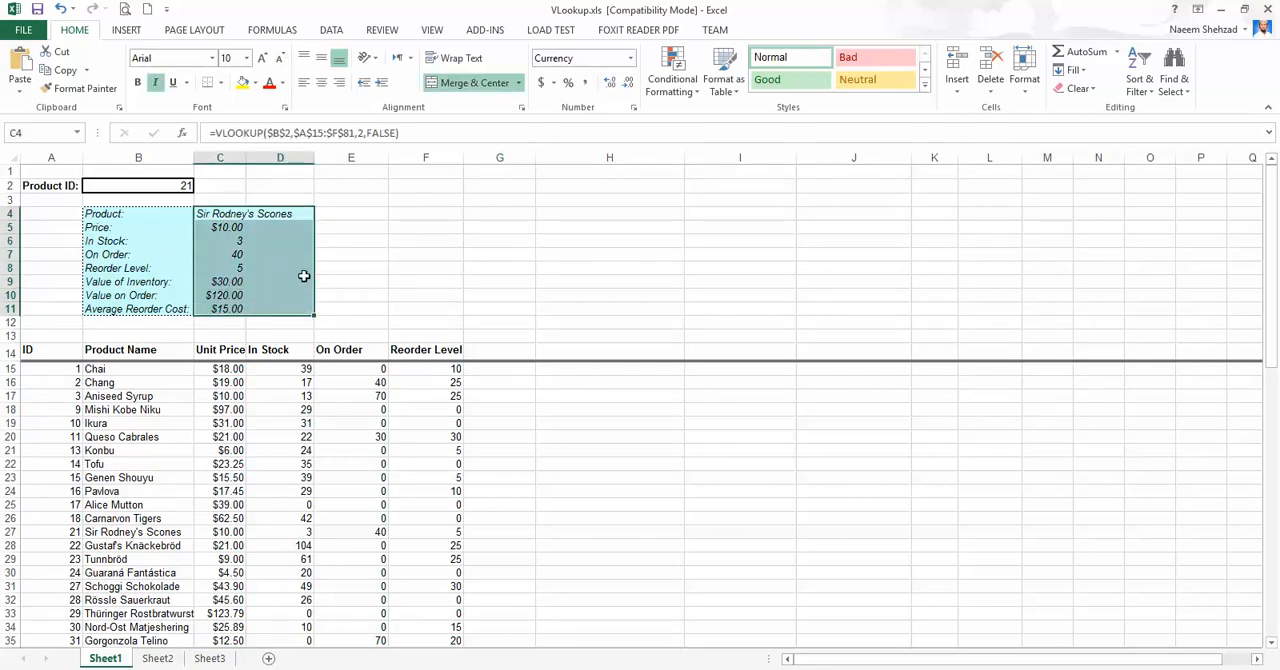
left_click(304, 277)
left_click_drag(223, 212, 231, 312)
left_click(333, 240)
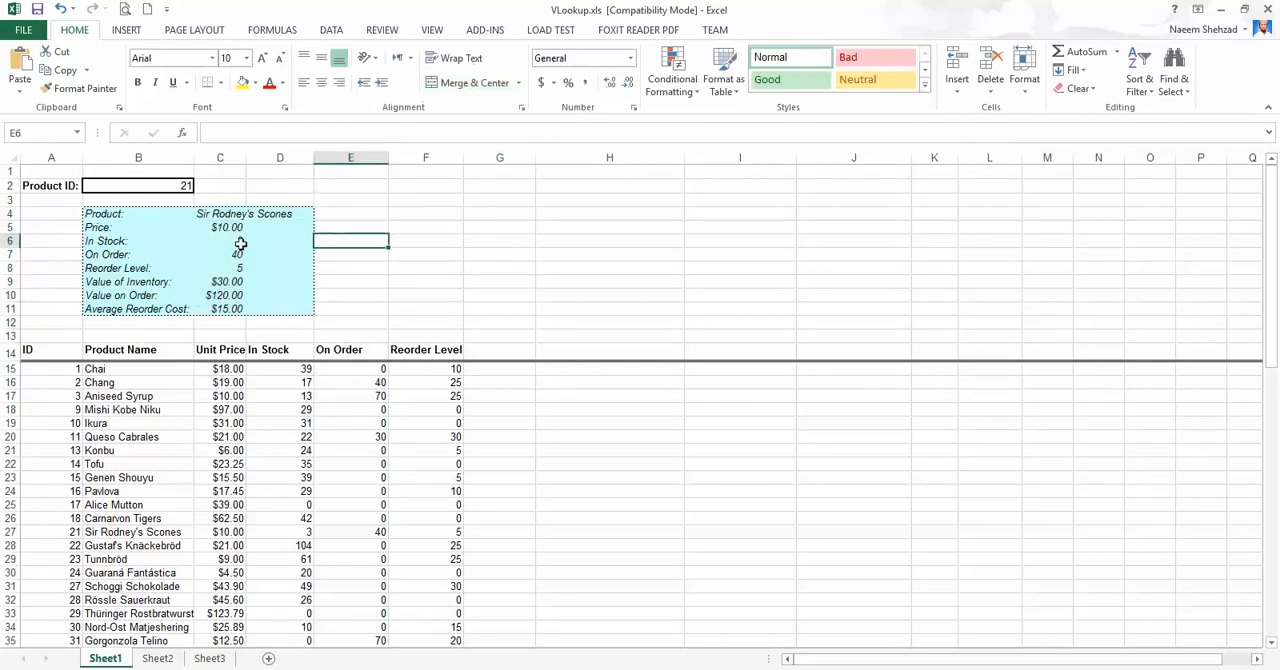
left_click(399, 228)
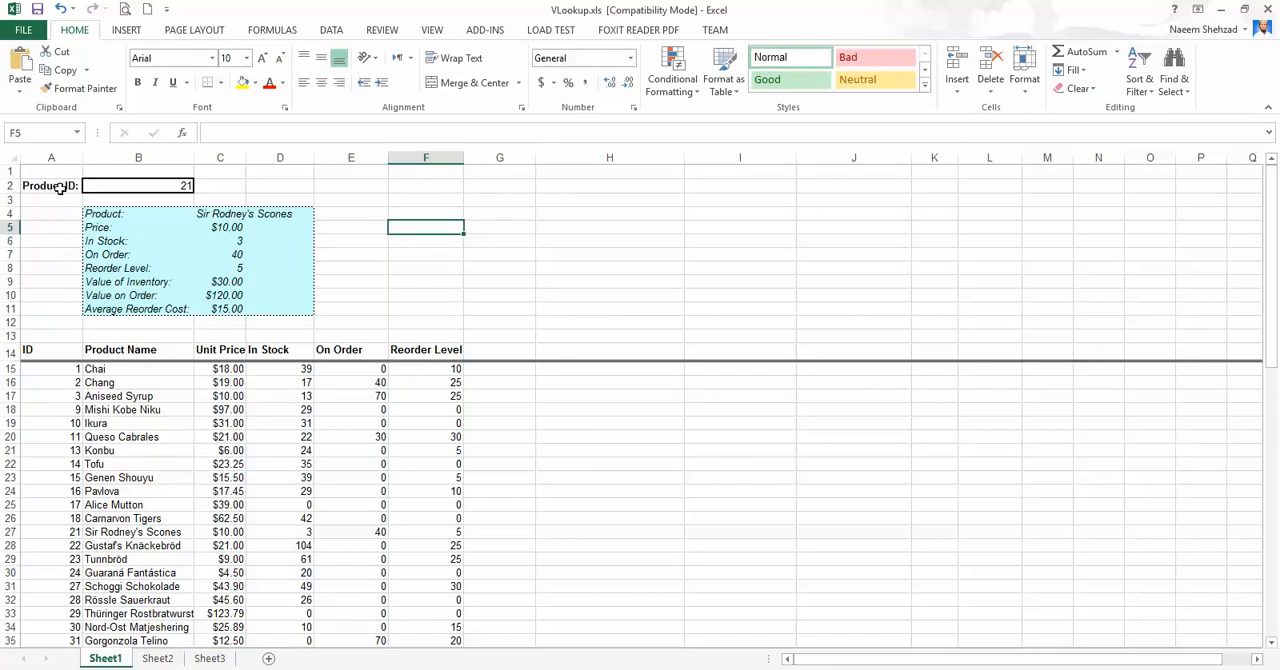
Merge and center cells B2:D2 around the Product ID value and increase the height of row 2.
left_click_drag(102, 186, 286, 186)
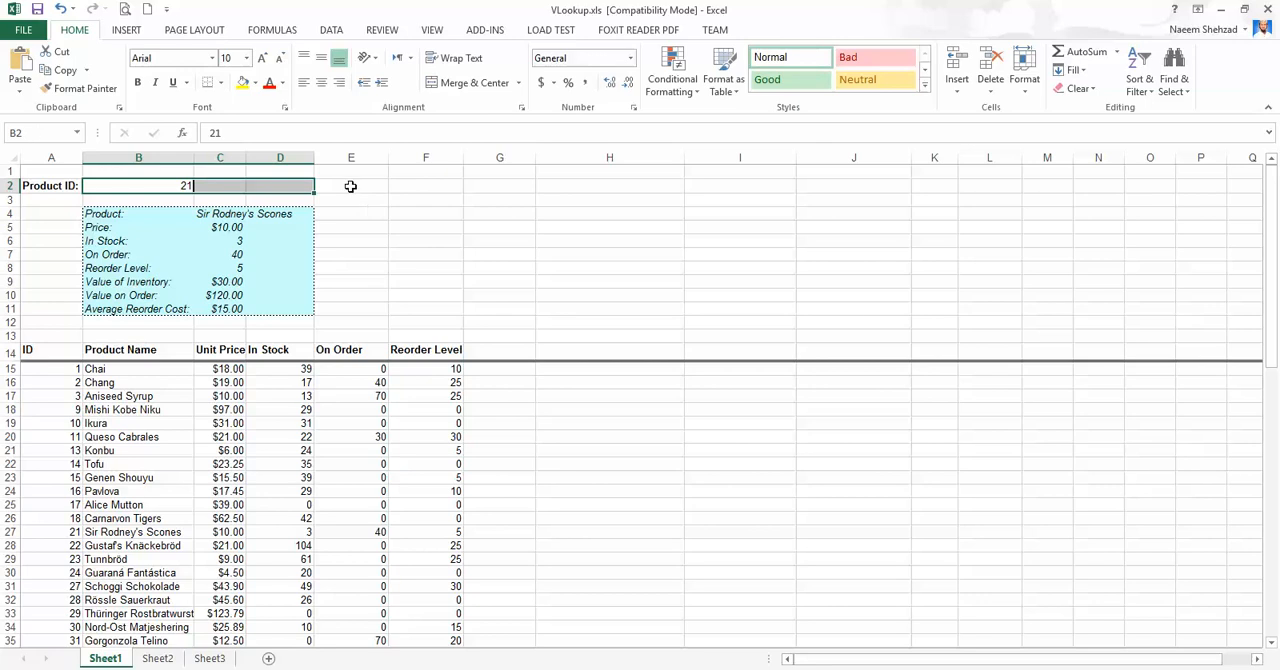
left_click(433, 86)
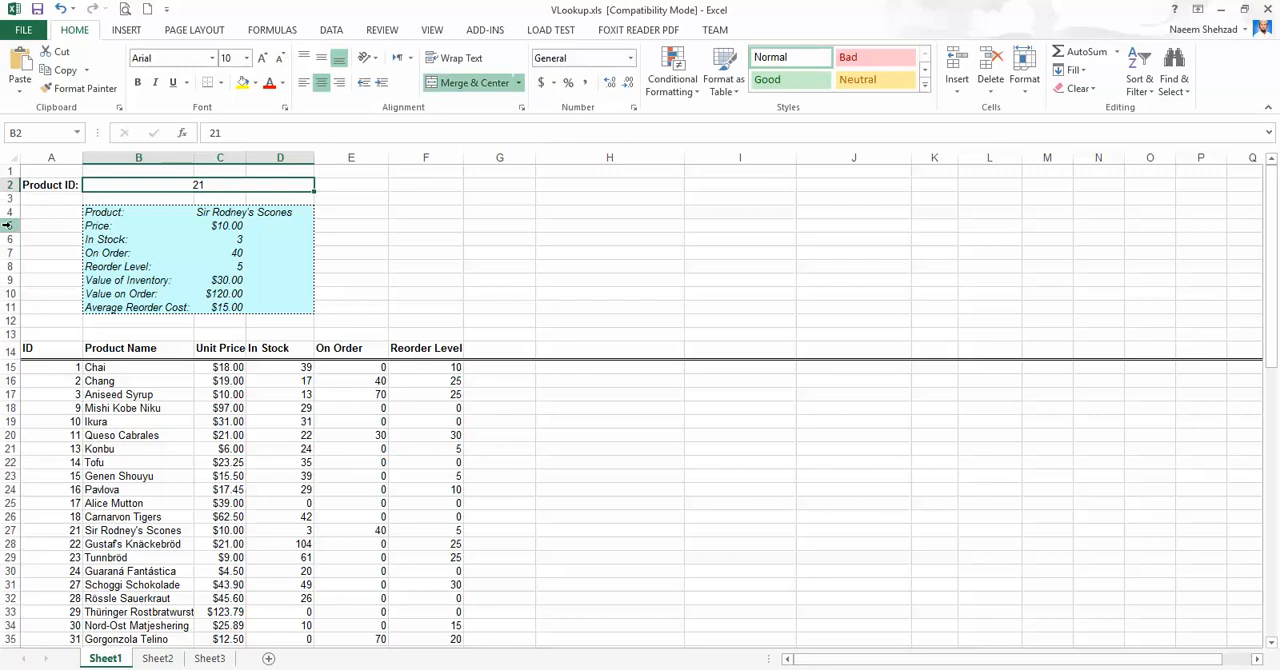
left_click_drag(5, 191, 11, 213)
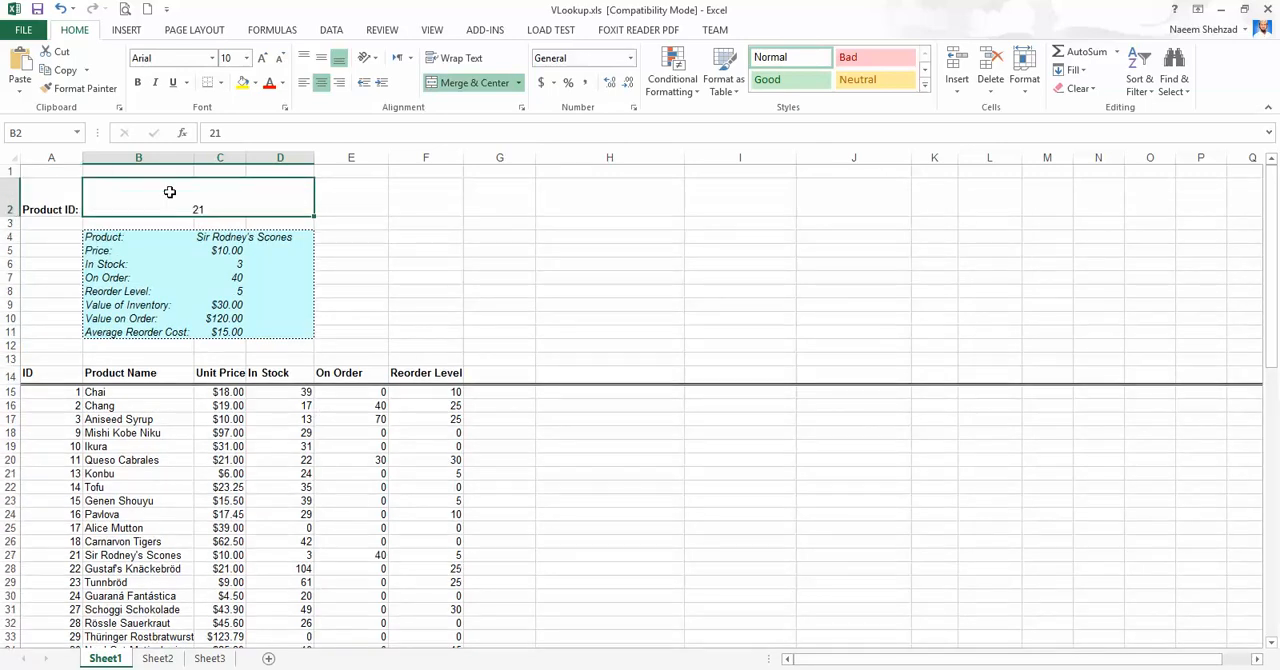
Format the merged Product ID value cell with middle vertical alignment, a yellow fill and larger bold text.
left_click(321, 58)
left_click(242, 83)
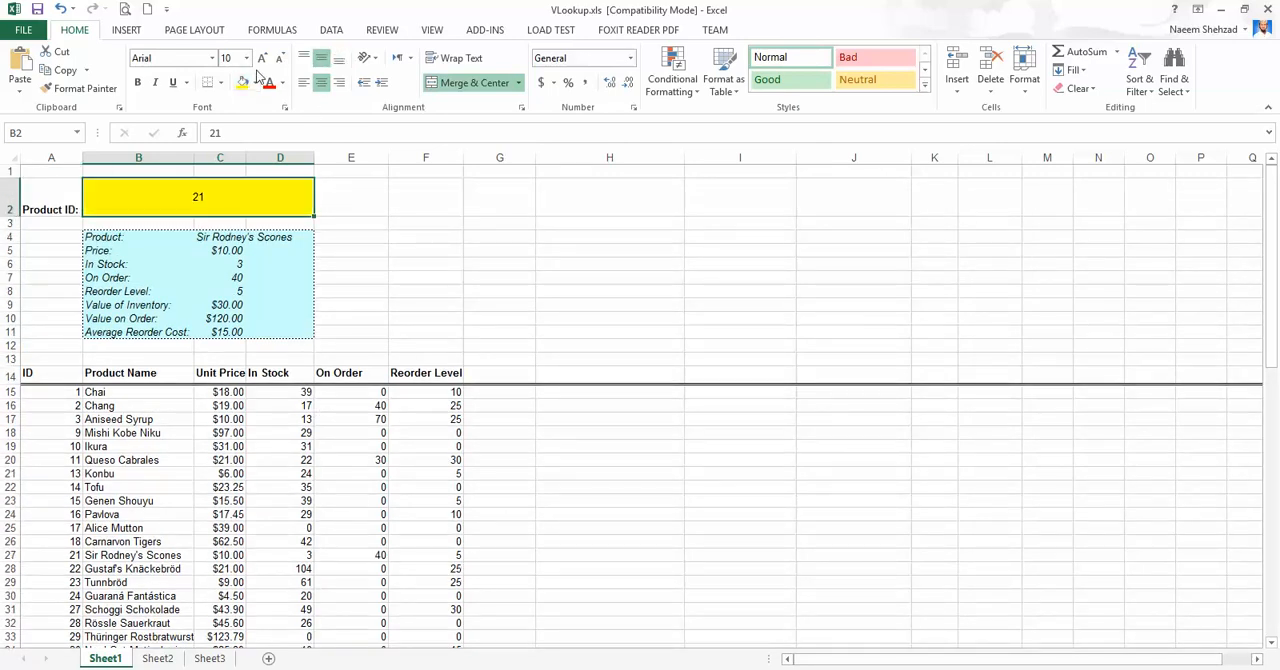
left_click(260, 60)
left_click(260, 60)
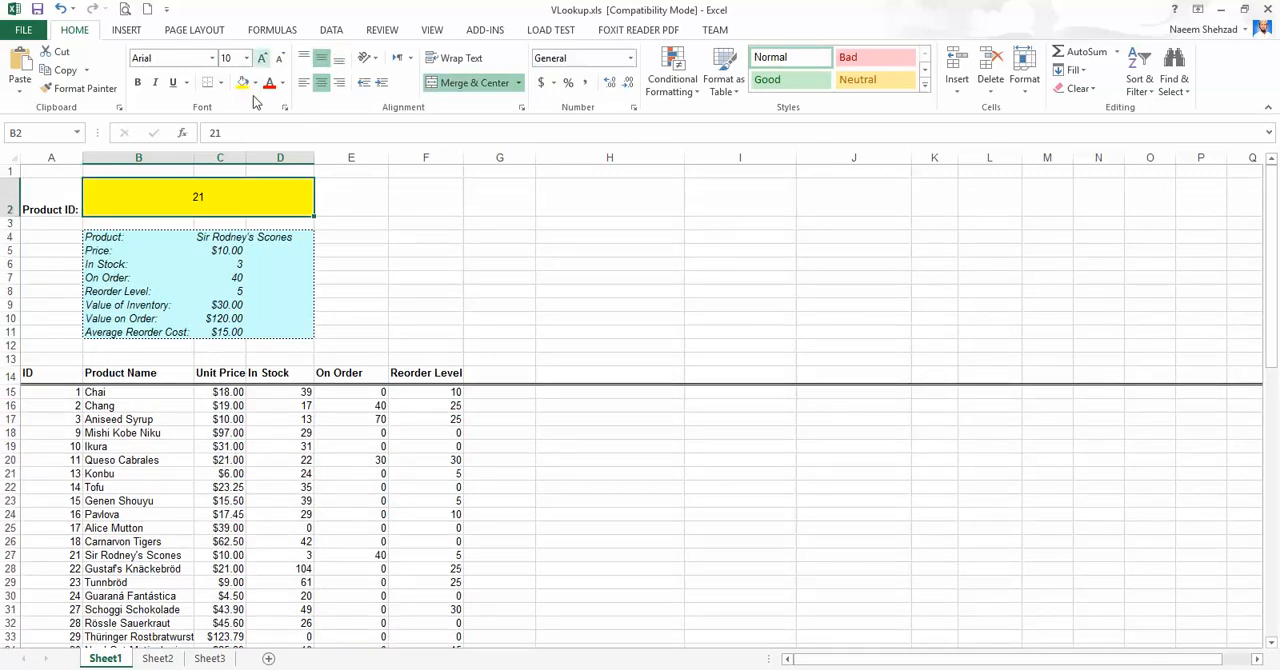
left_click(138, 82)
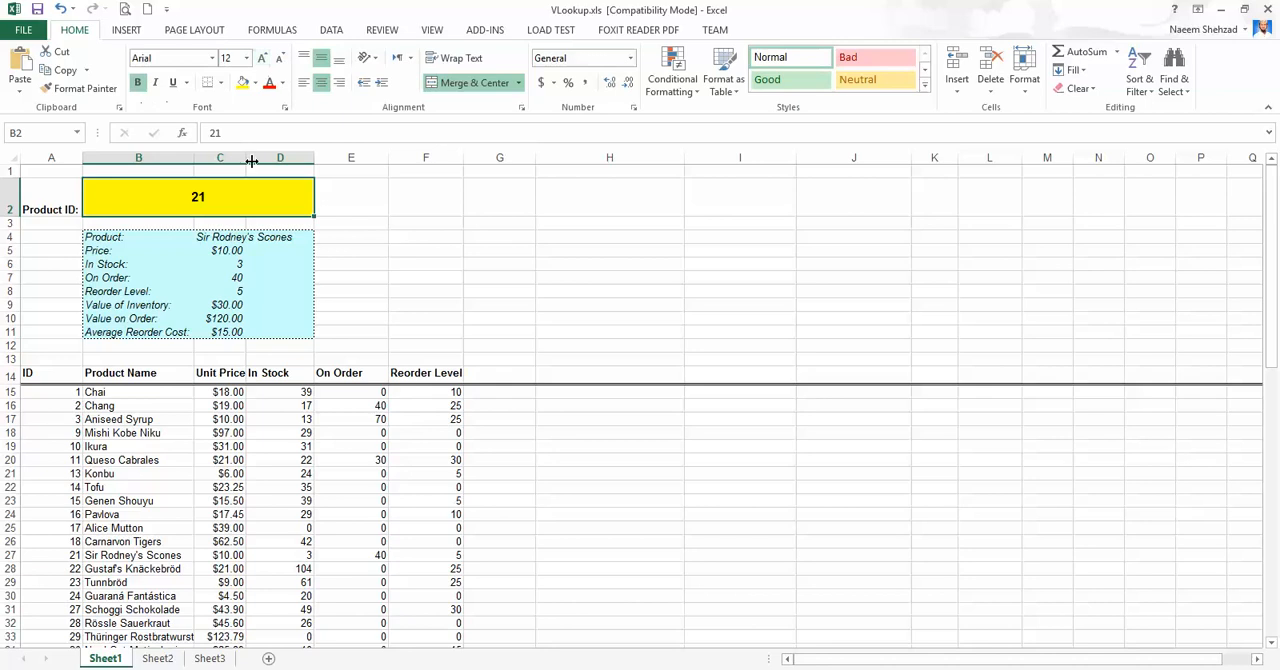
left_click(455, 276)
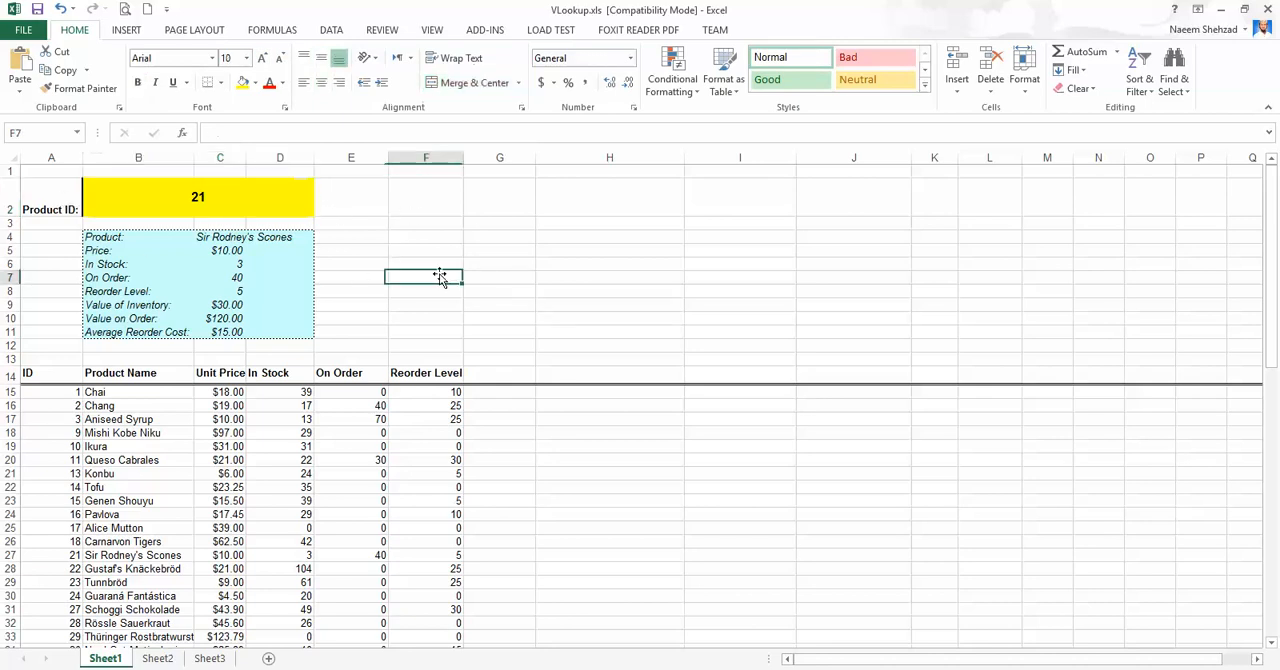
Start a VLOOKUP formula in cell G4 with the Product ID cell B2 as its lookup value.
left_click(230, 235)
left_click(433, 249)
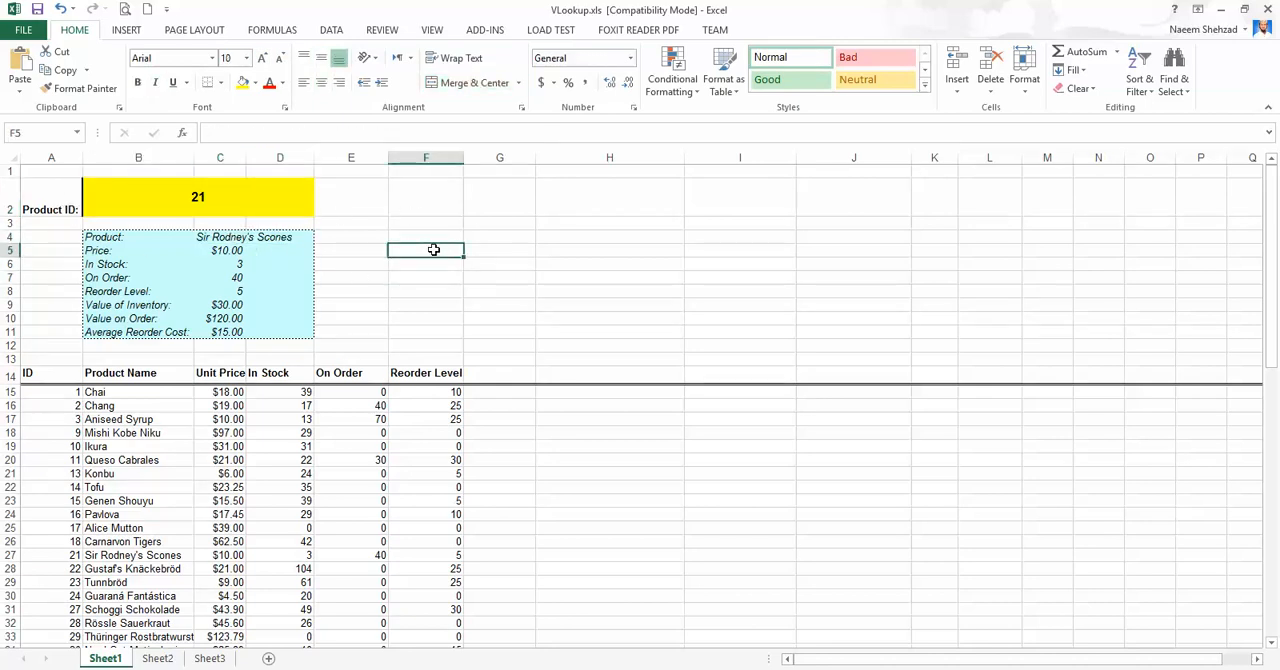
key("Up")
key("Right")
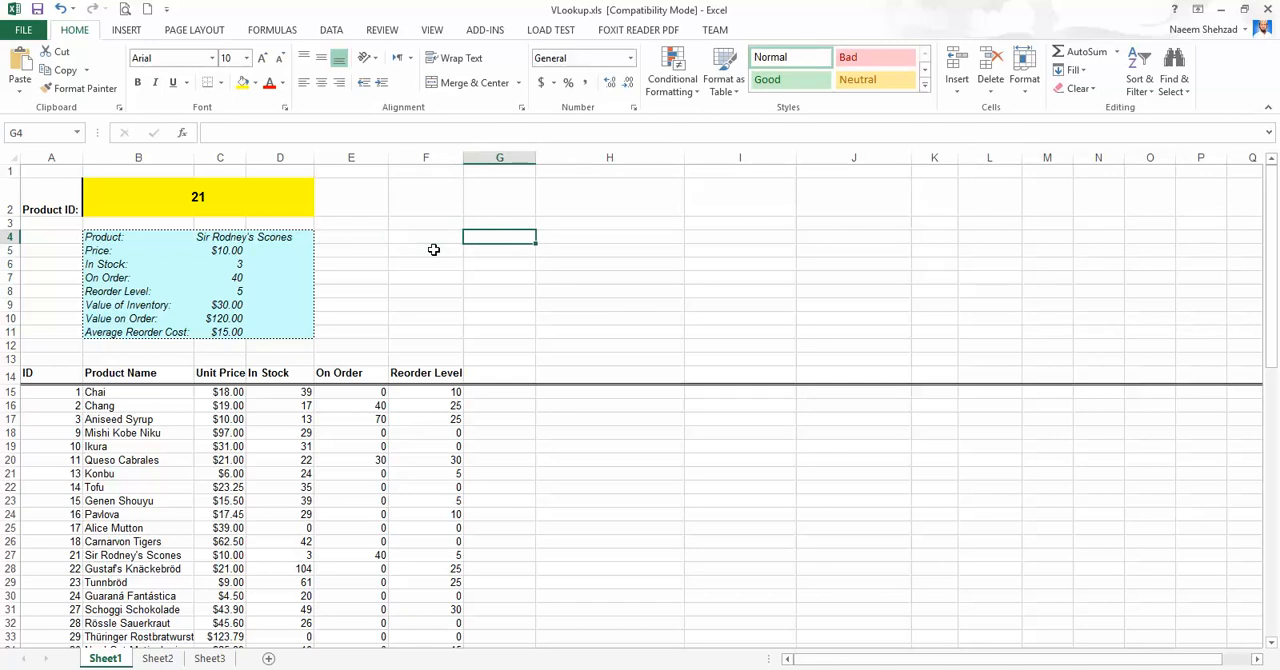
type("vlookup")
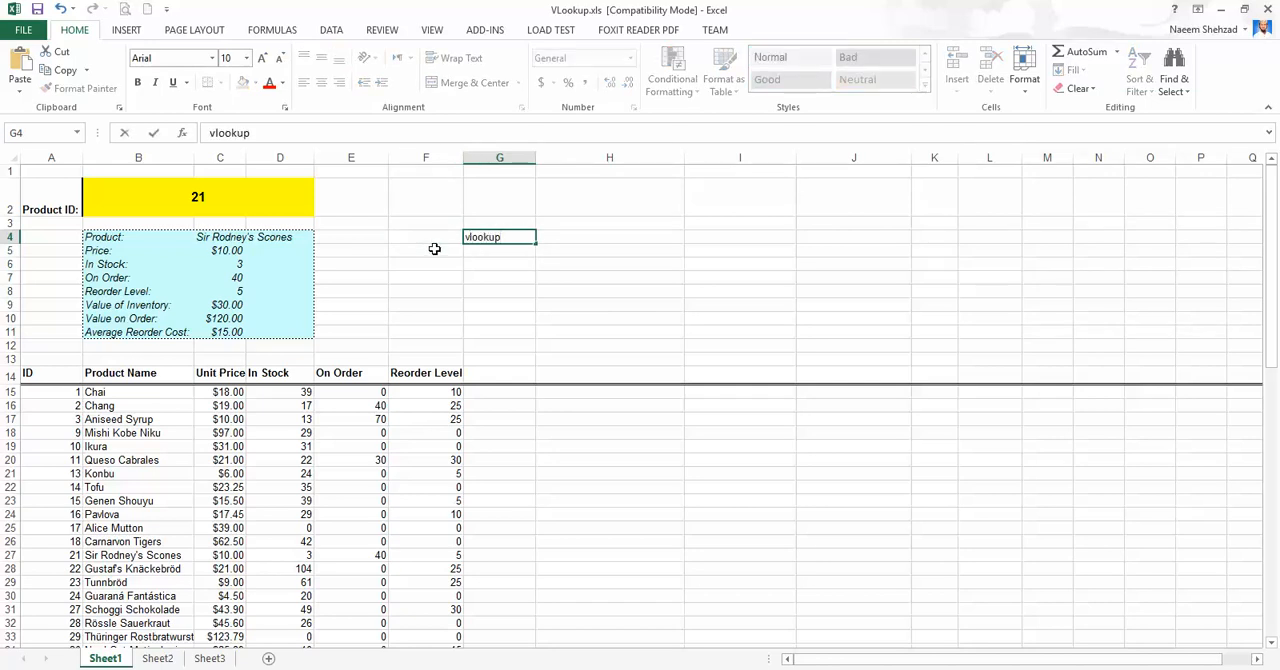
key("BackSpace")
key("BackSpace")
key("BackSpace")
key("BackSpace")
key("BackSpace")
key("BackSpace")
key("BackSpace")
type("=")
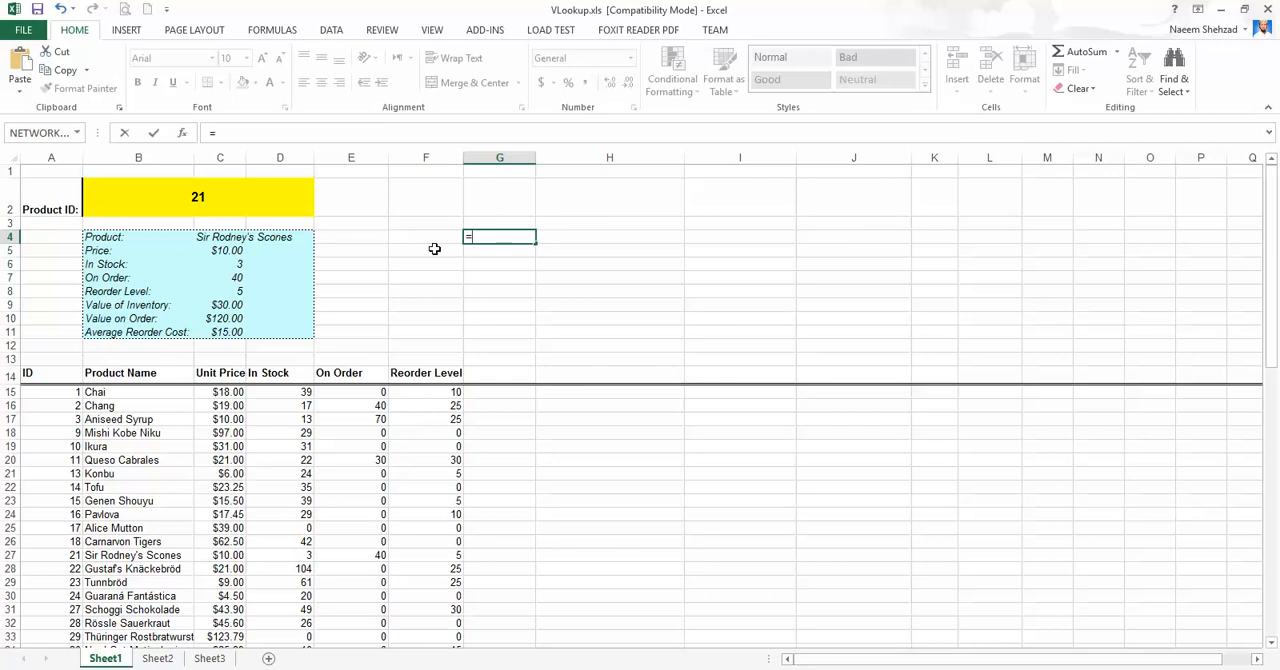
type("vlook")
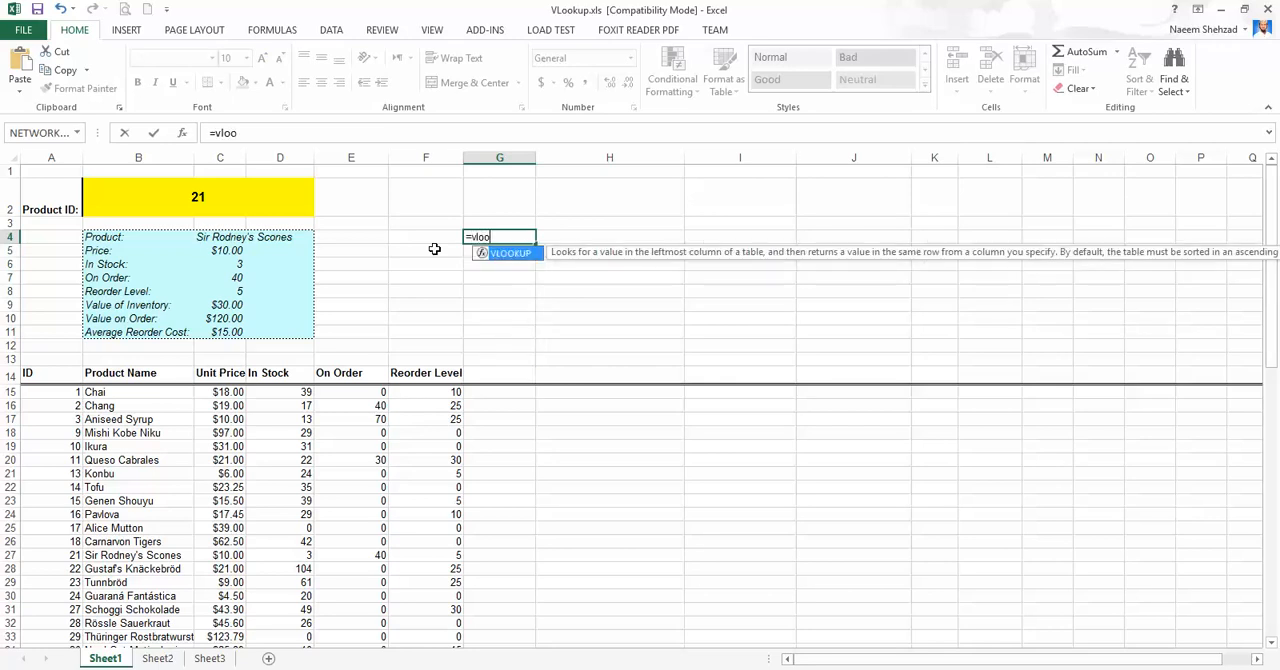
key("Tab")
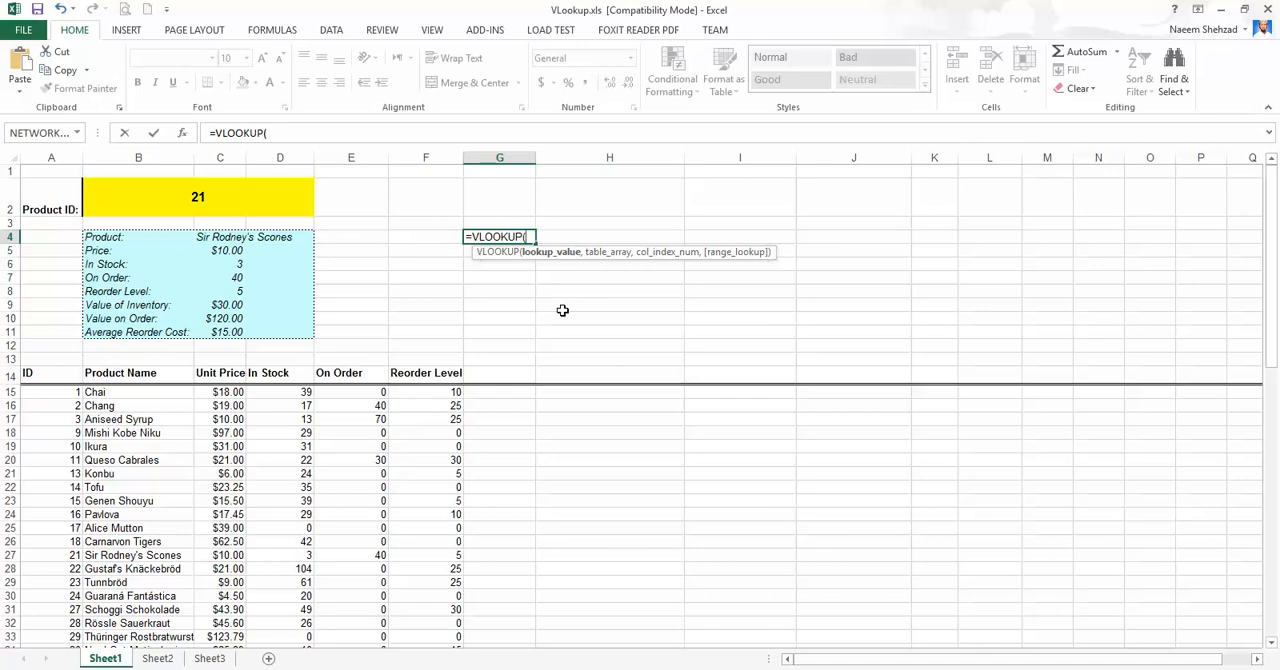
left_click(195, 201)
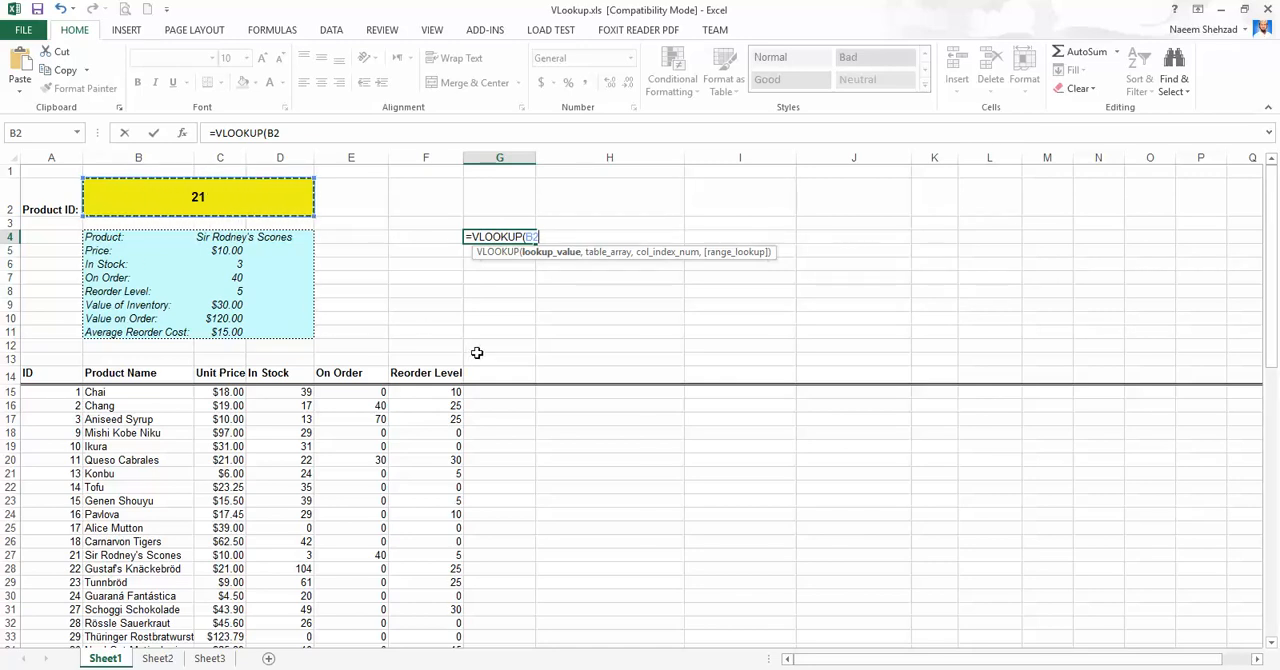
type(",")
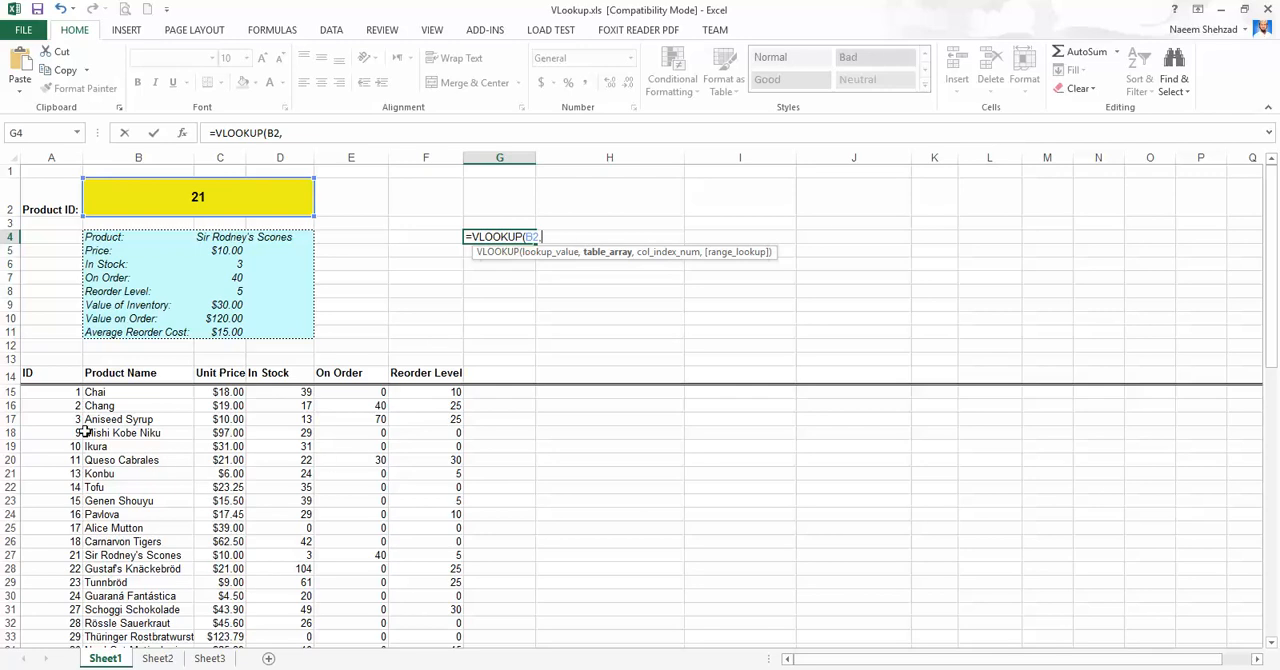
Set the formula's table array to the product rows A15:F81 as the absolute reference $A$15:$F$81.
left_click_drag(49, 389, 440, 630)
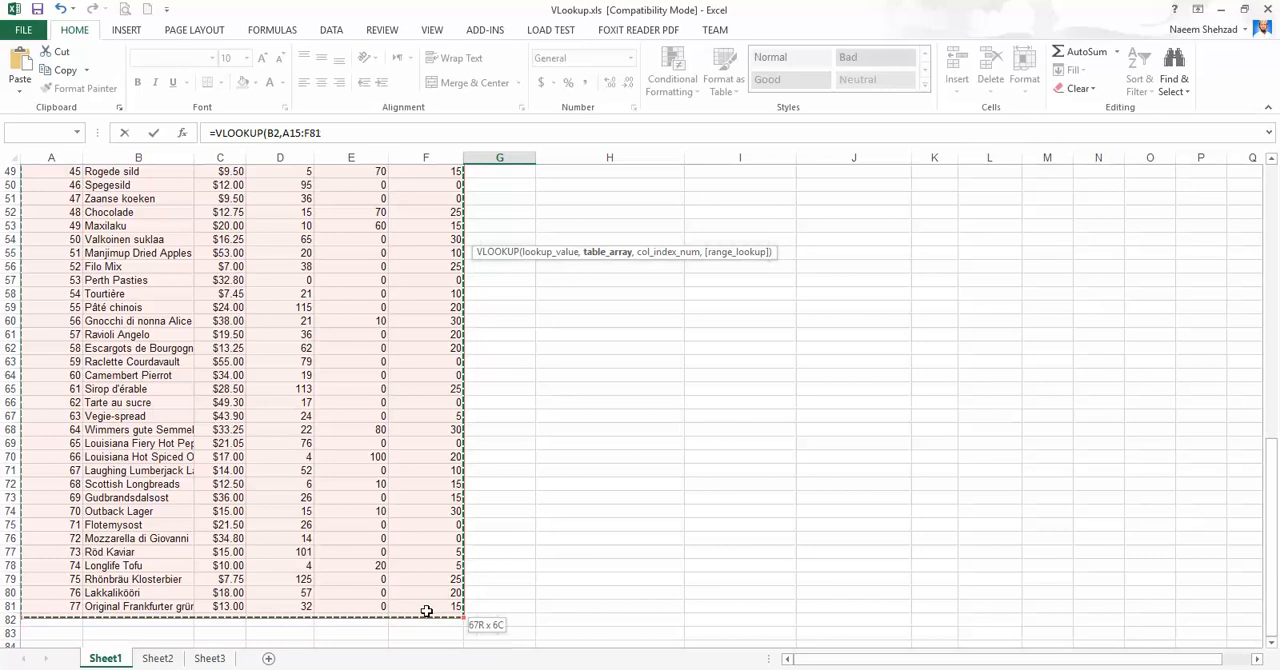
scroll(425, 606, "up", 10)
scroll(422, 600, "up", 6)
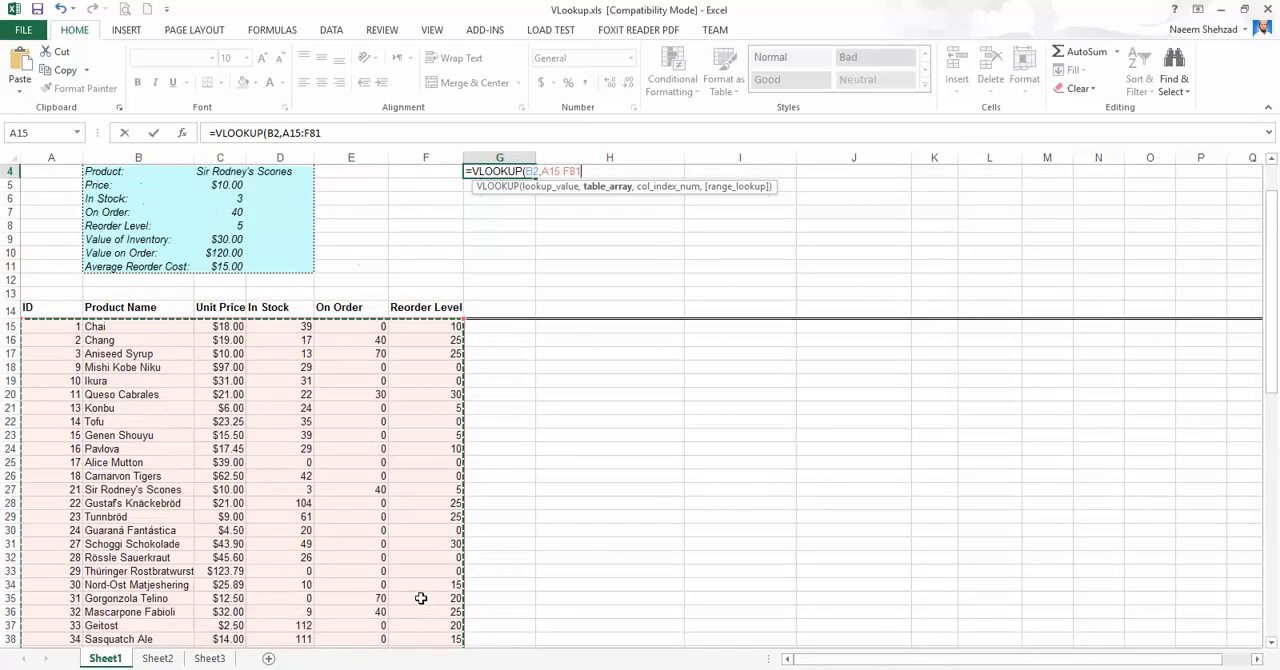
scroll(226, 490, "down", 6)
scroll(310, 535, "down", 11)
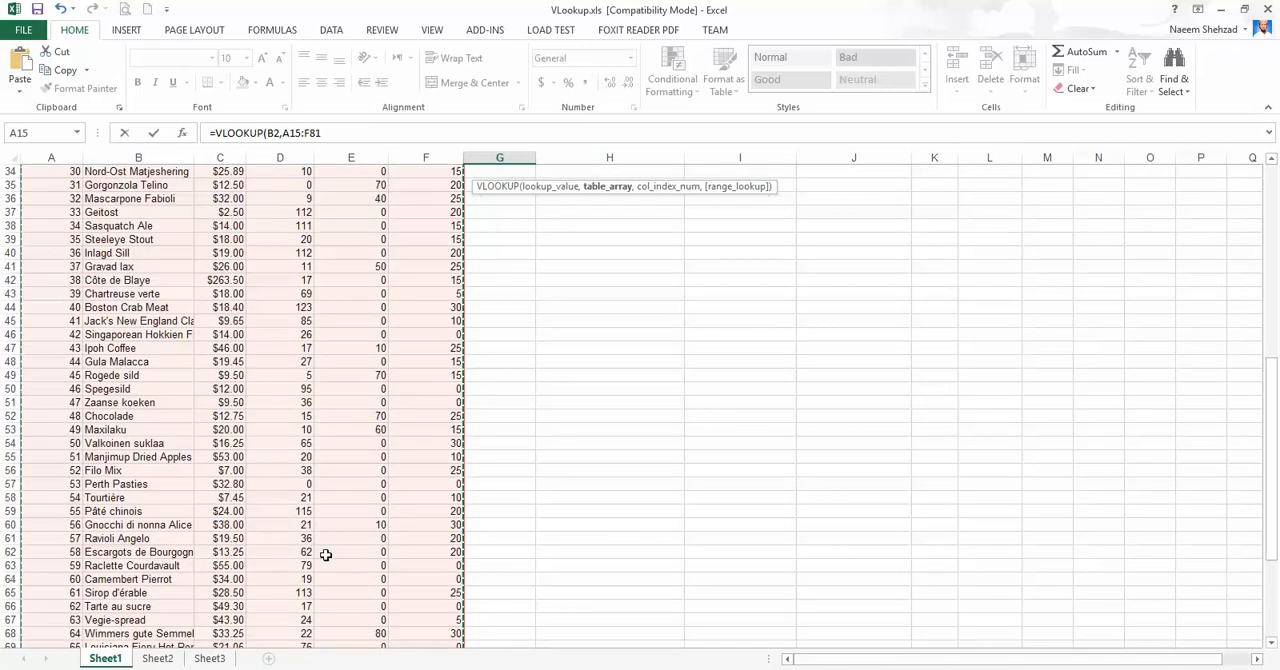
scroll(447, 581, "up", 17)
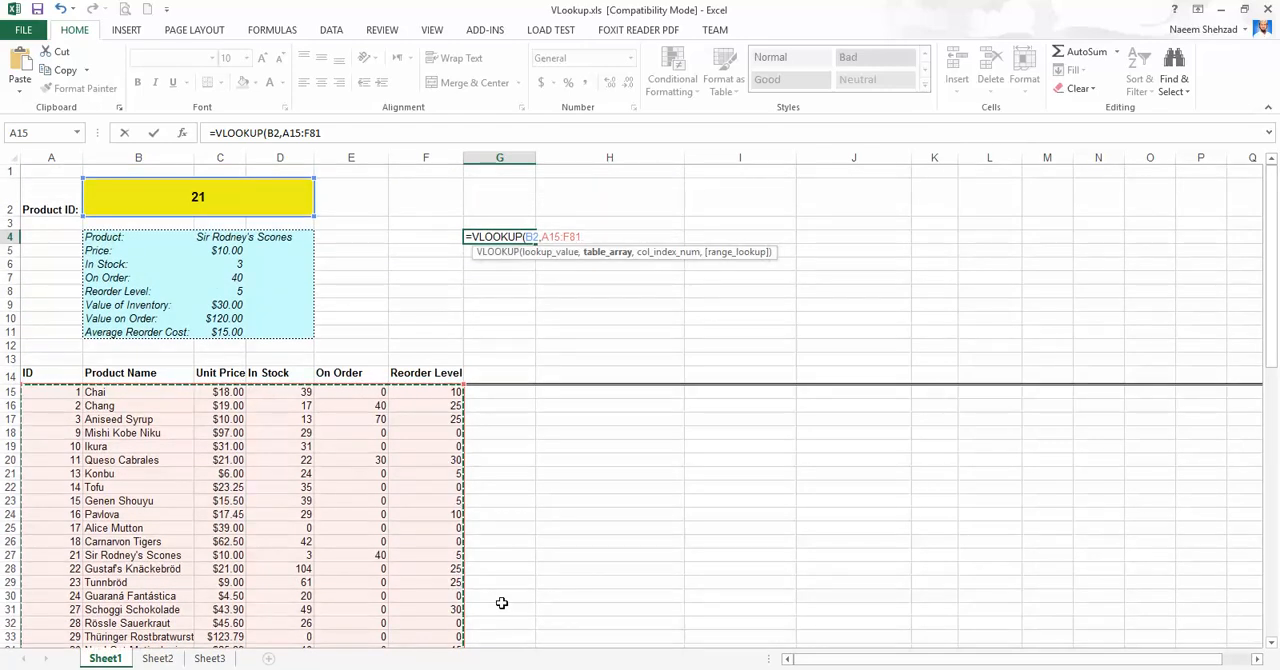
key("F4")
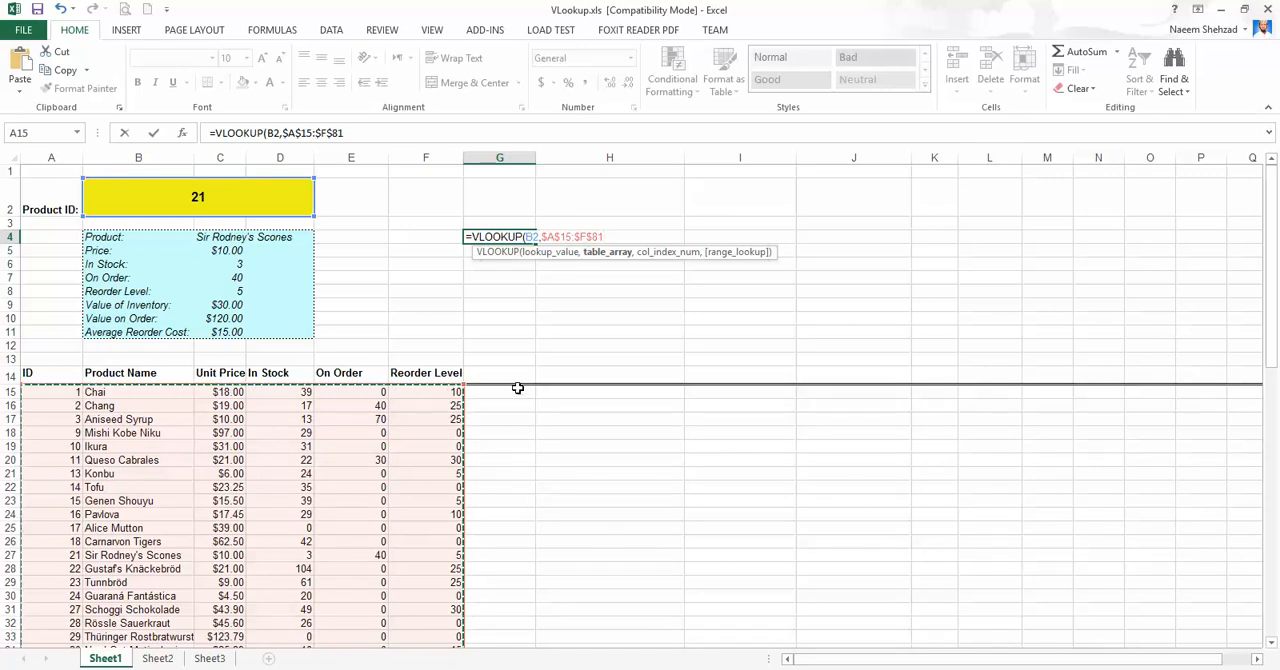
type(",")
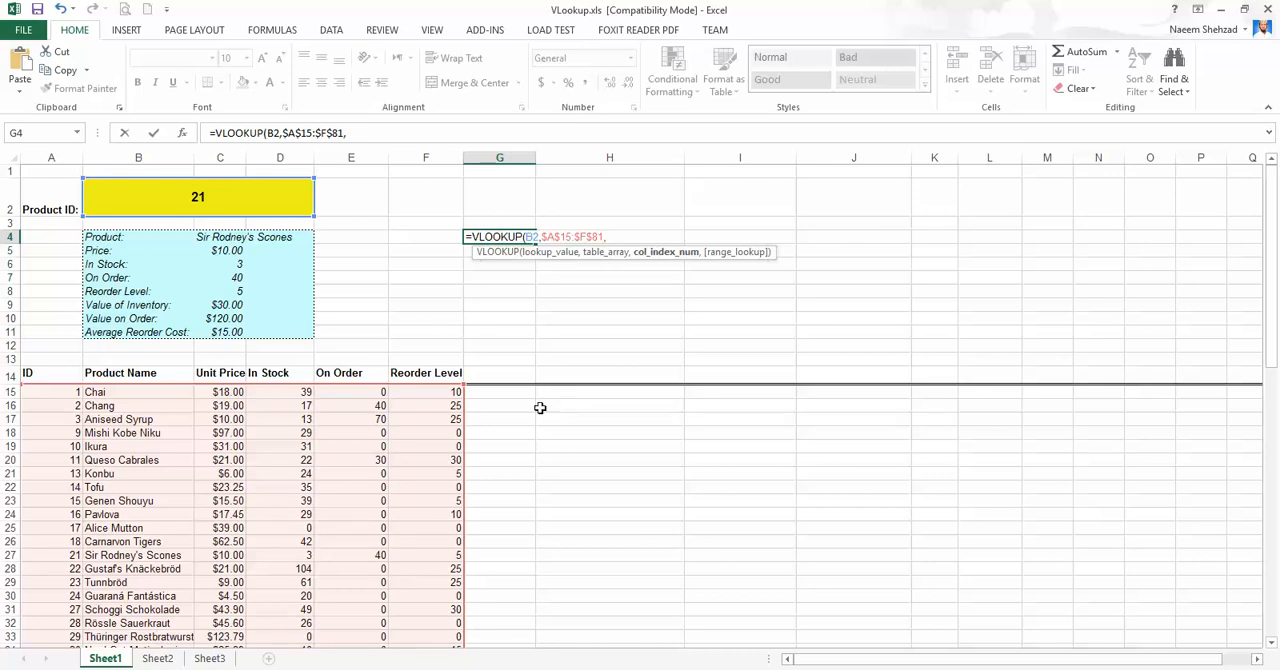
Complete the VLOOKUP formula in G4 with column index 2 and FALSE for an exact match.
type("2")
type(",")
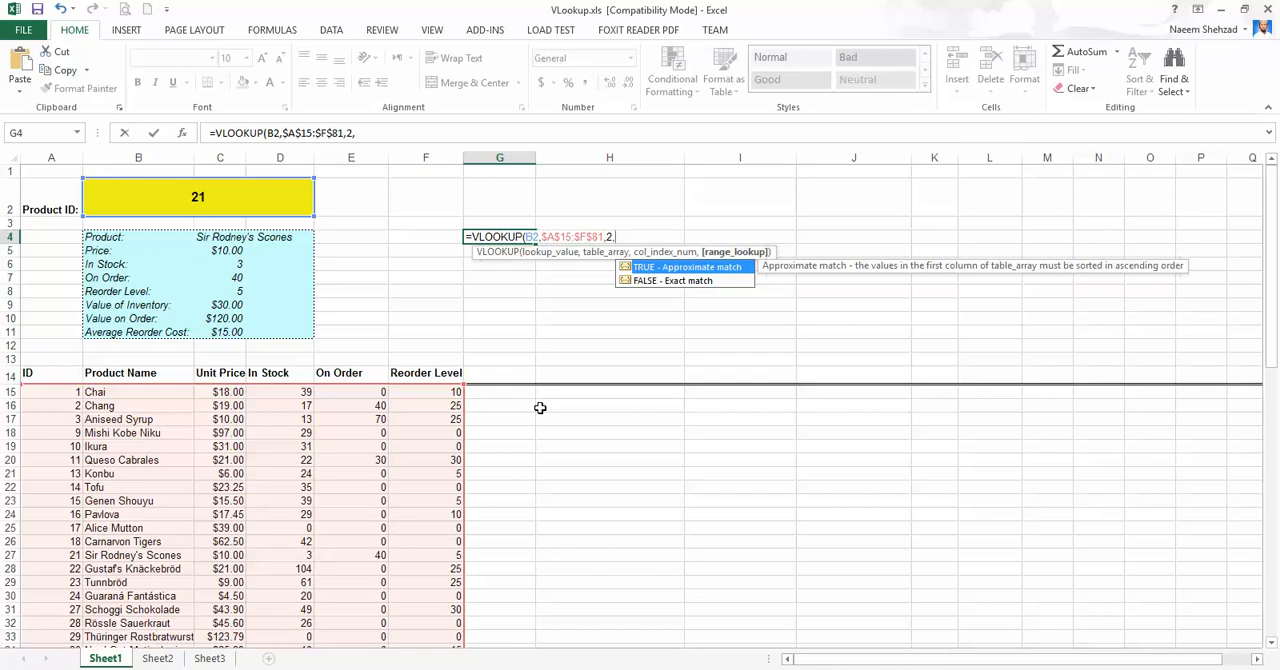
type("false)")
key("Return")
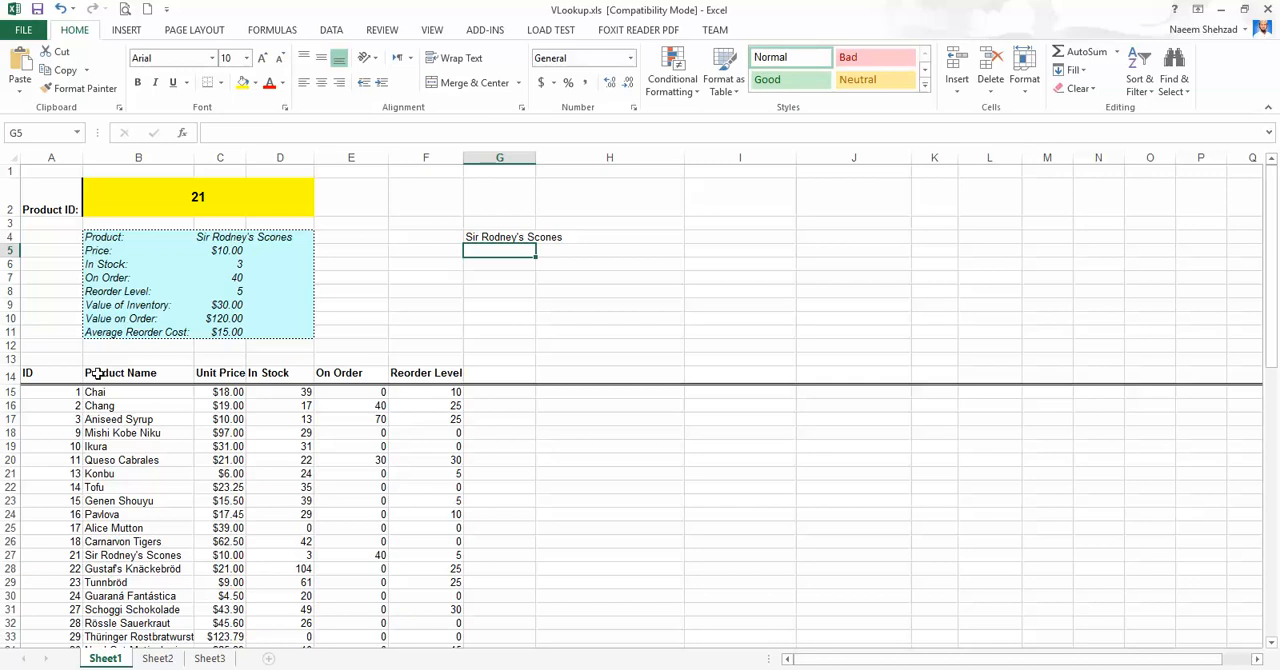
Check product 21's row in the table against the G4 lookup, and set the Product ID in B2 to 14.
left_click(187, 200)
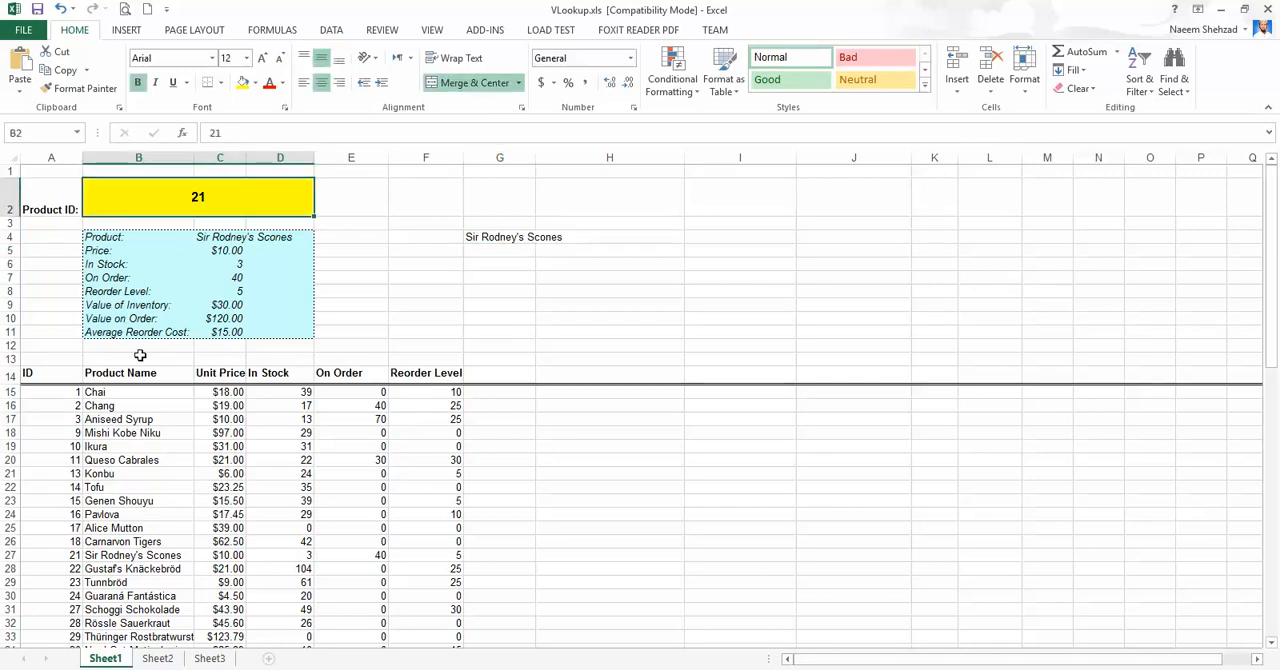
left_click(122, 558)
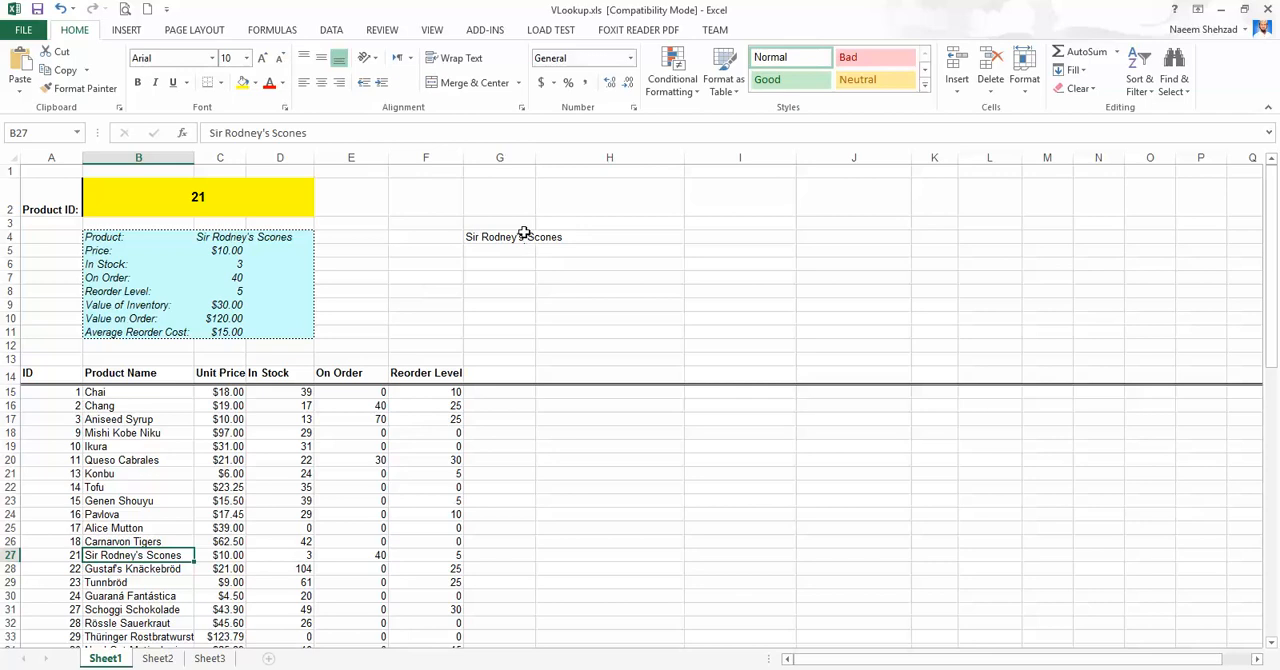
left_click(251, 208)
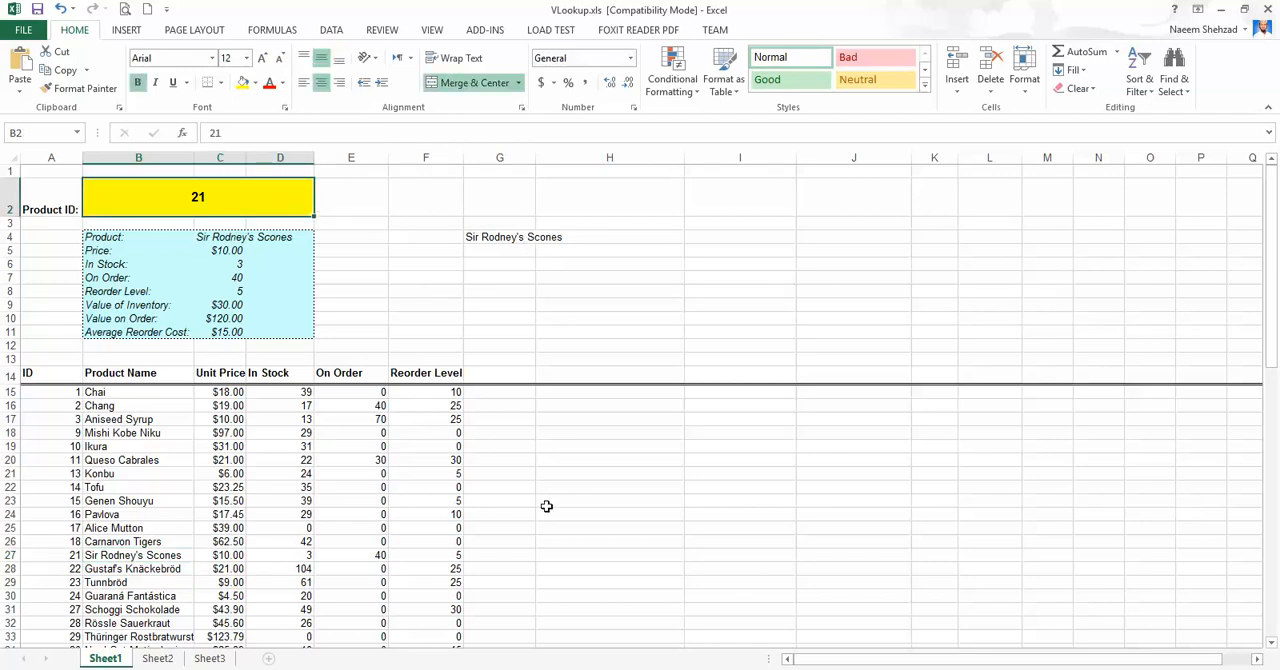
type("14")
key("Return")
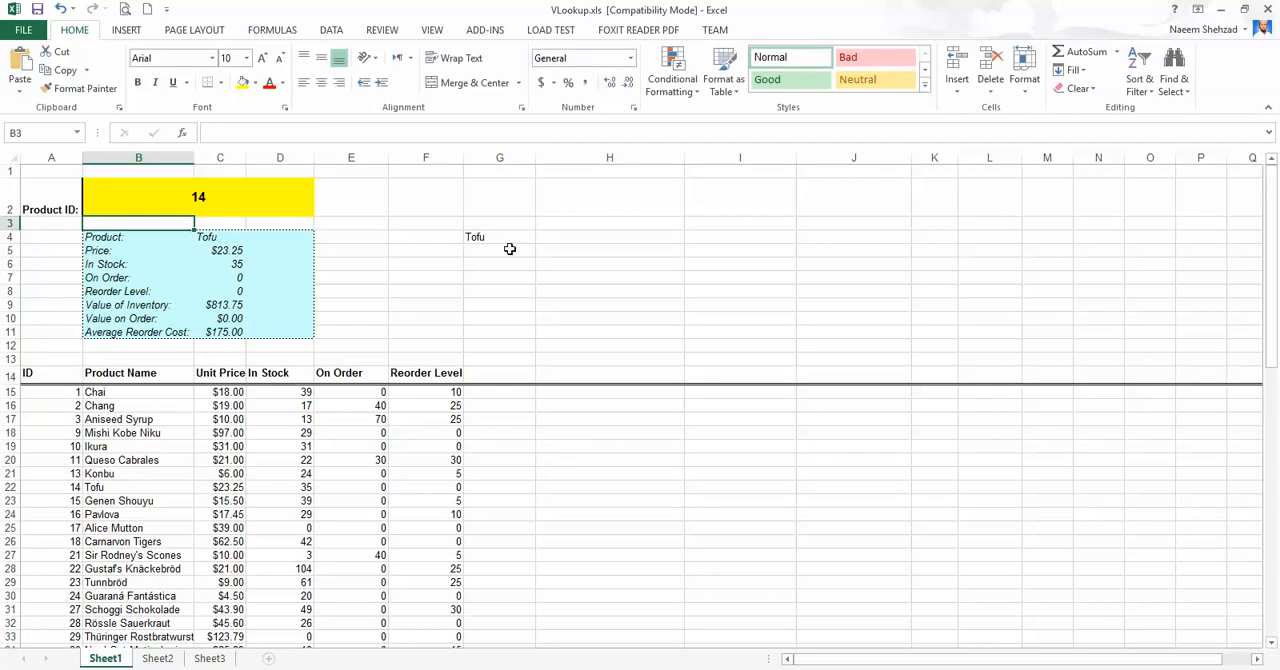
Set the Product ID in B2 to 42 and check that product's row in the table.
left_click(257, 200)
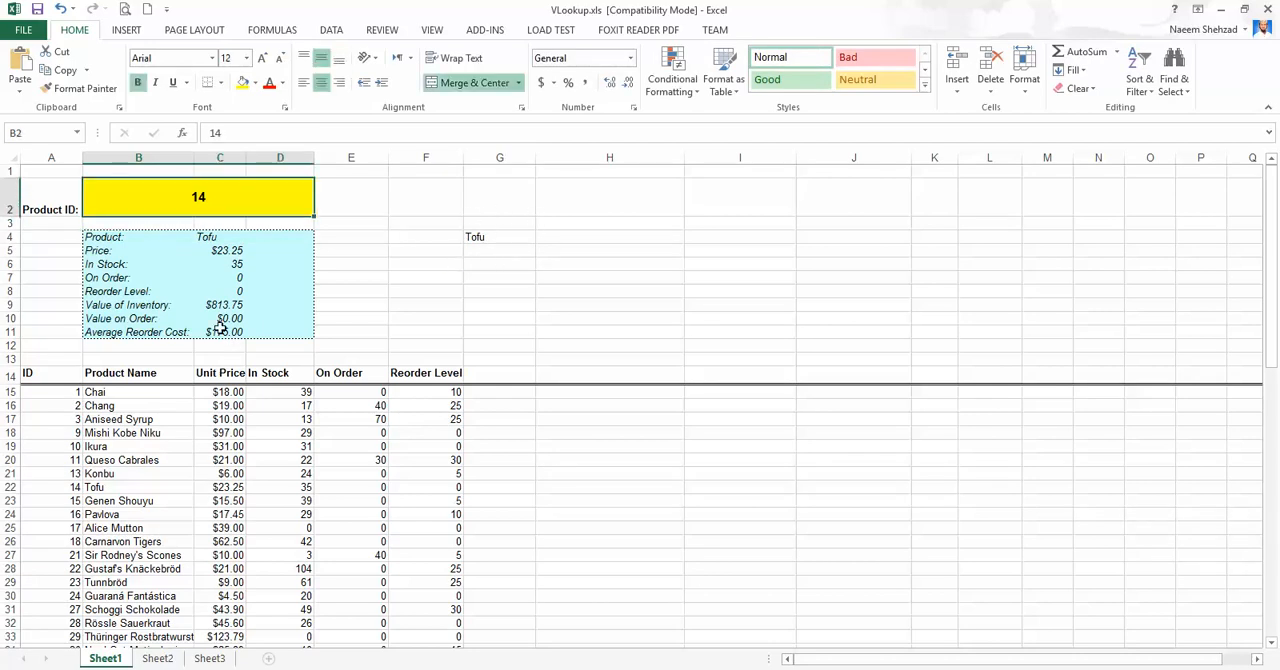
scroll(200, 597, "down", 5)
scroll(194, 591, "up", 3)
scroll(176, 559, "up", 2)
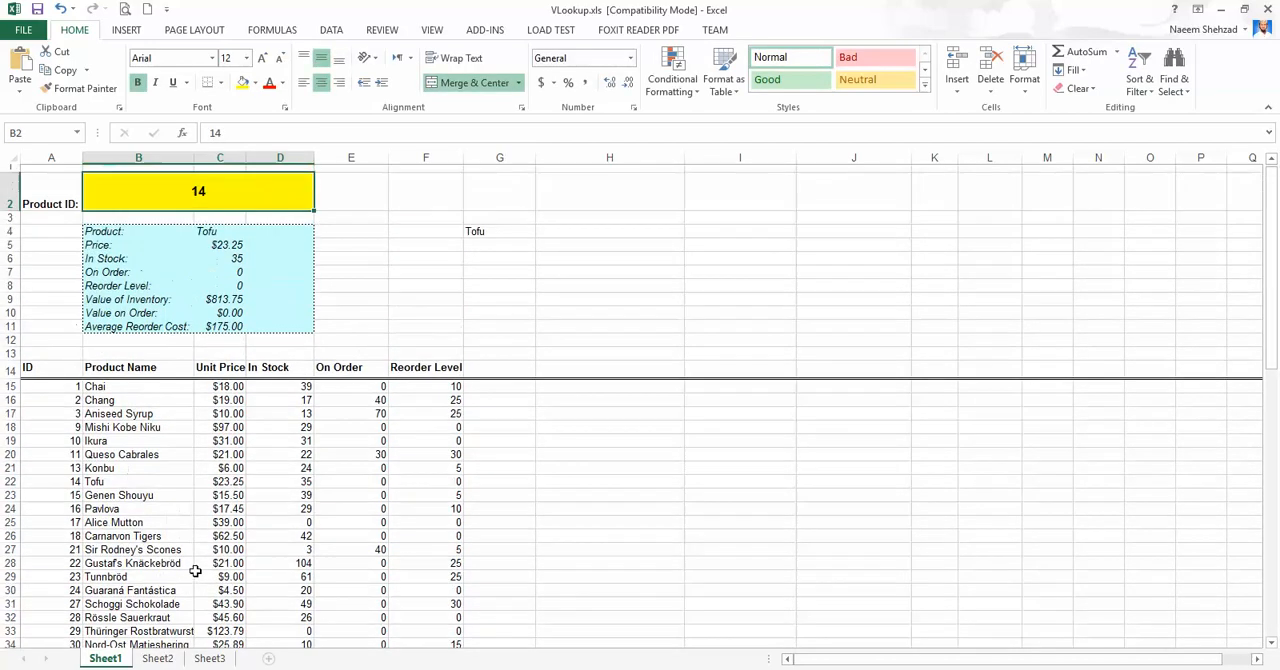
type("42")
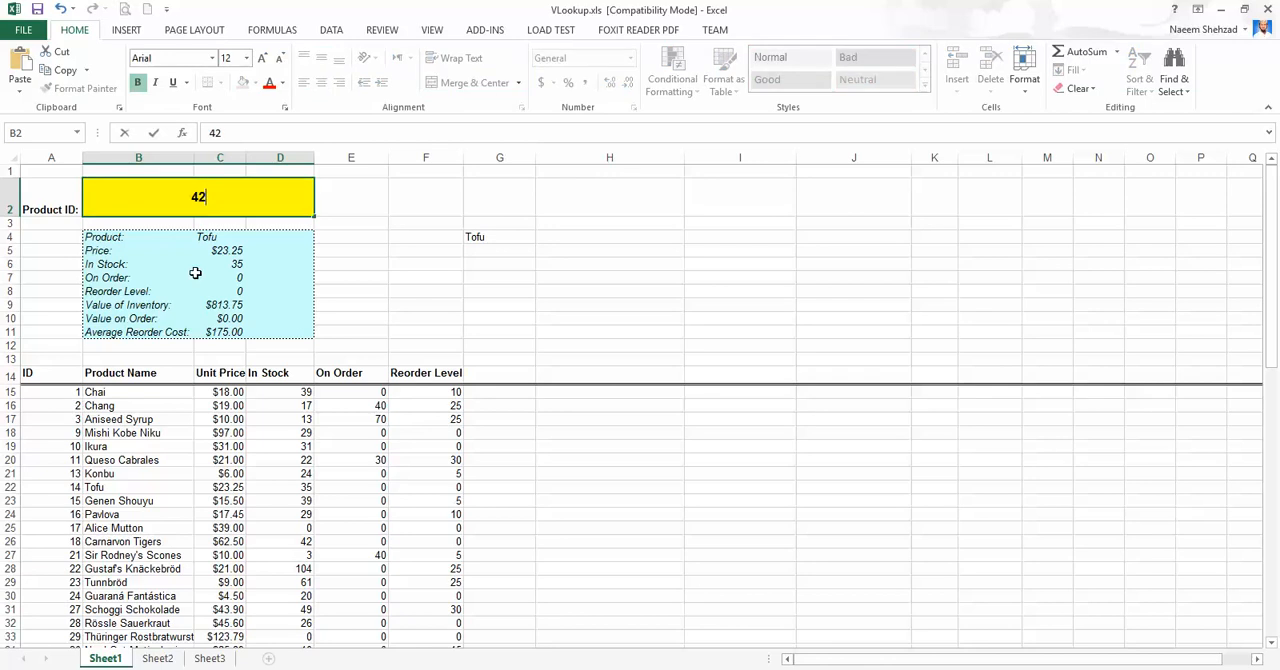
key("Return")
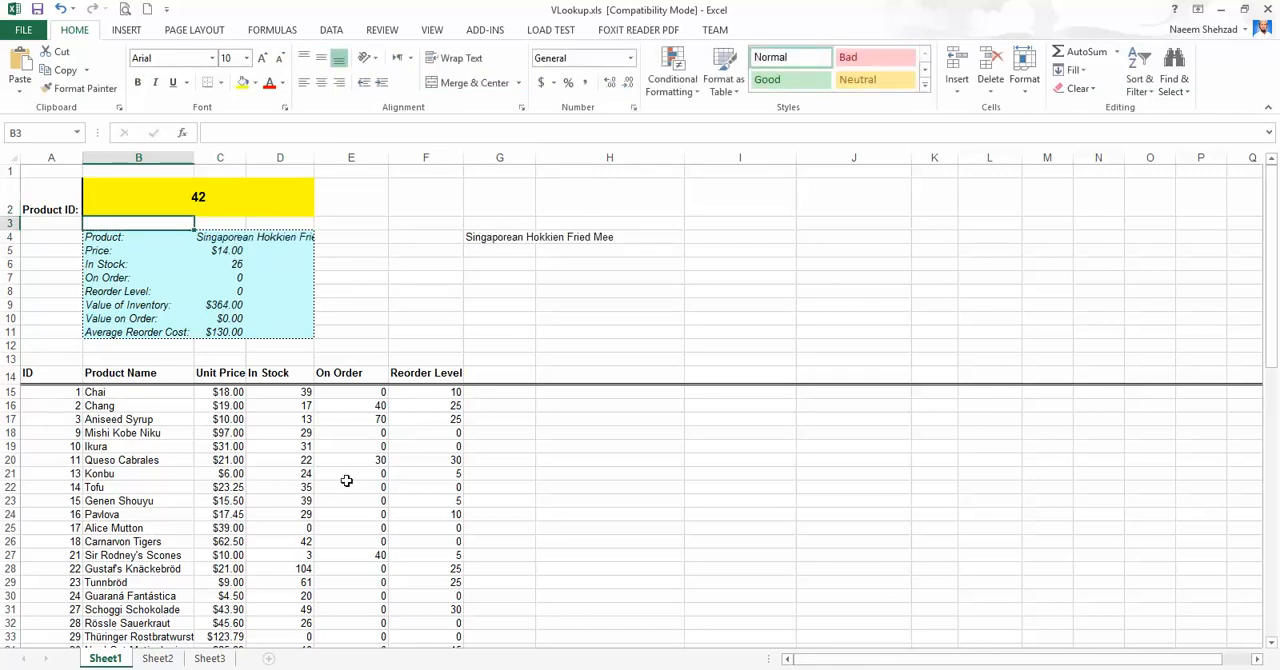
scroll(90, 620, "down", 5)
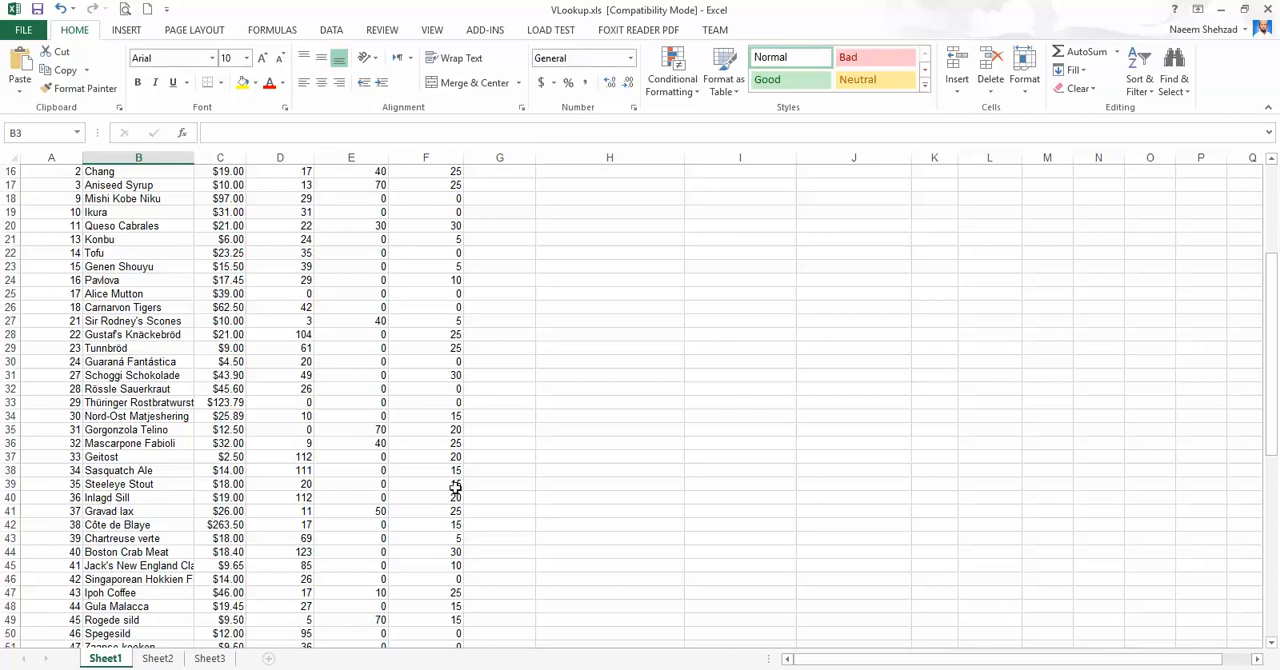
scroll(628, 469, "up", 5)
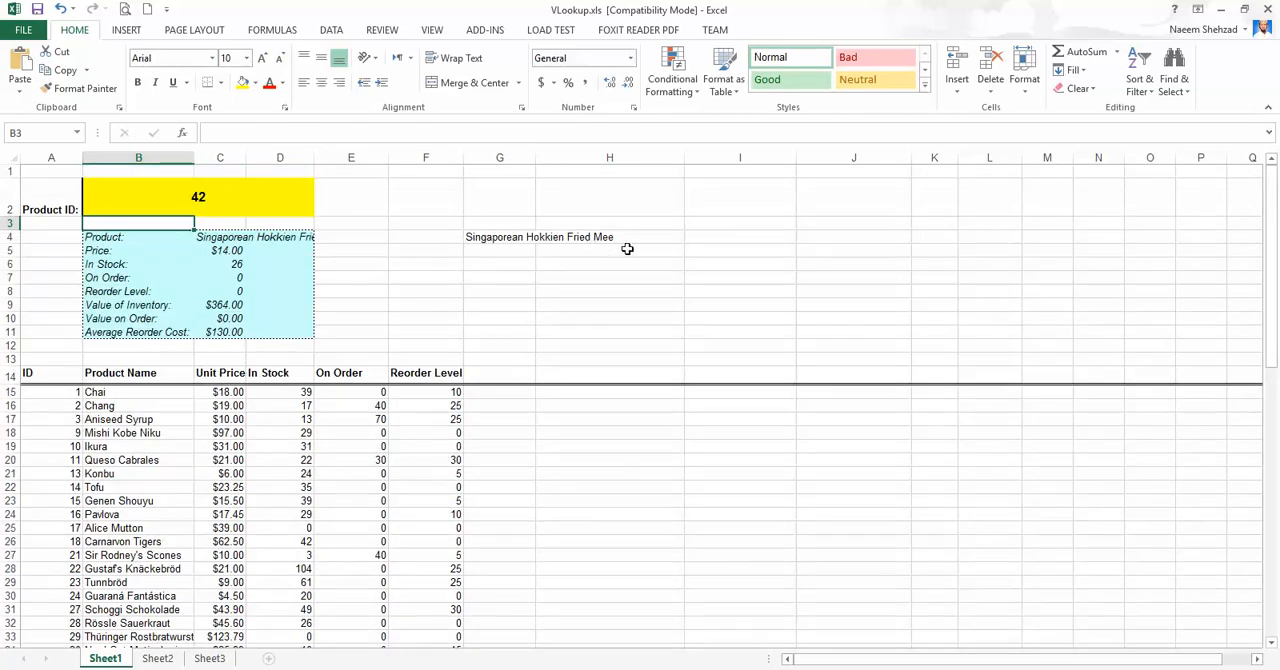
Change the column index in G4's VLOOKUP formula to 4 to return the In Stock value.
left_click(243, 197)
left_click(500, 226)
left_click(500, 242)
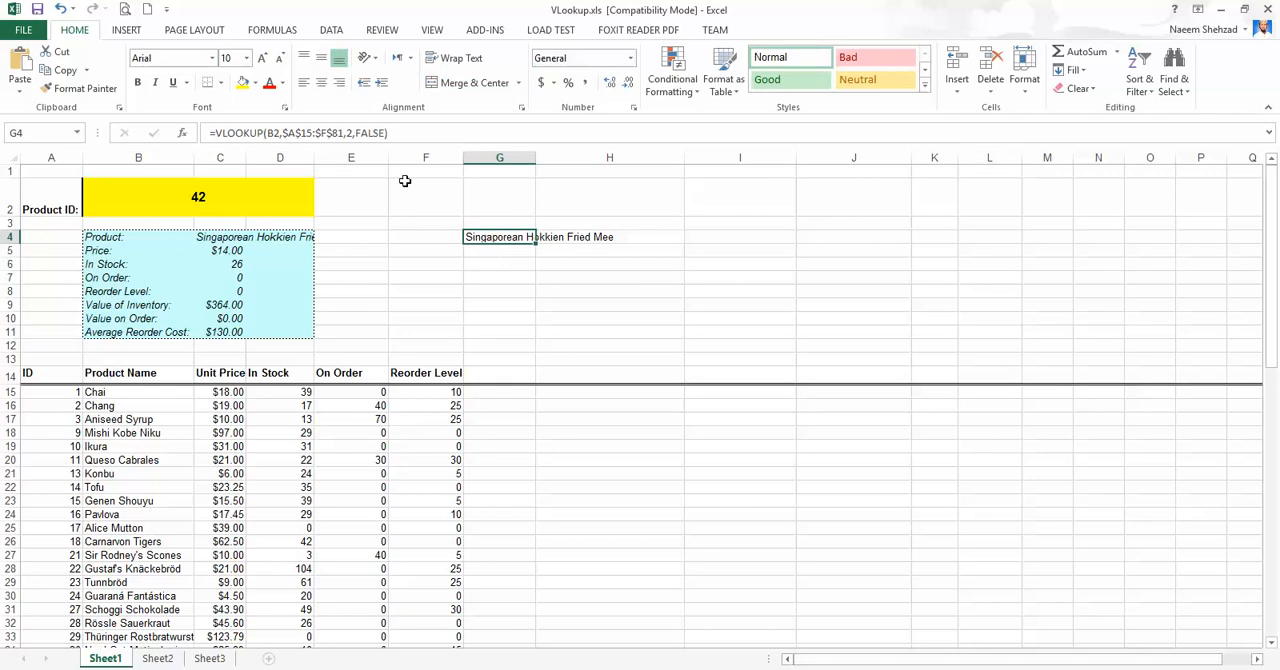
left_click(350, 132)
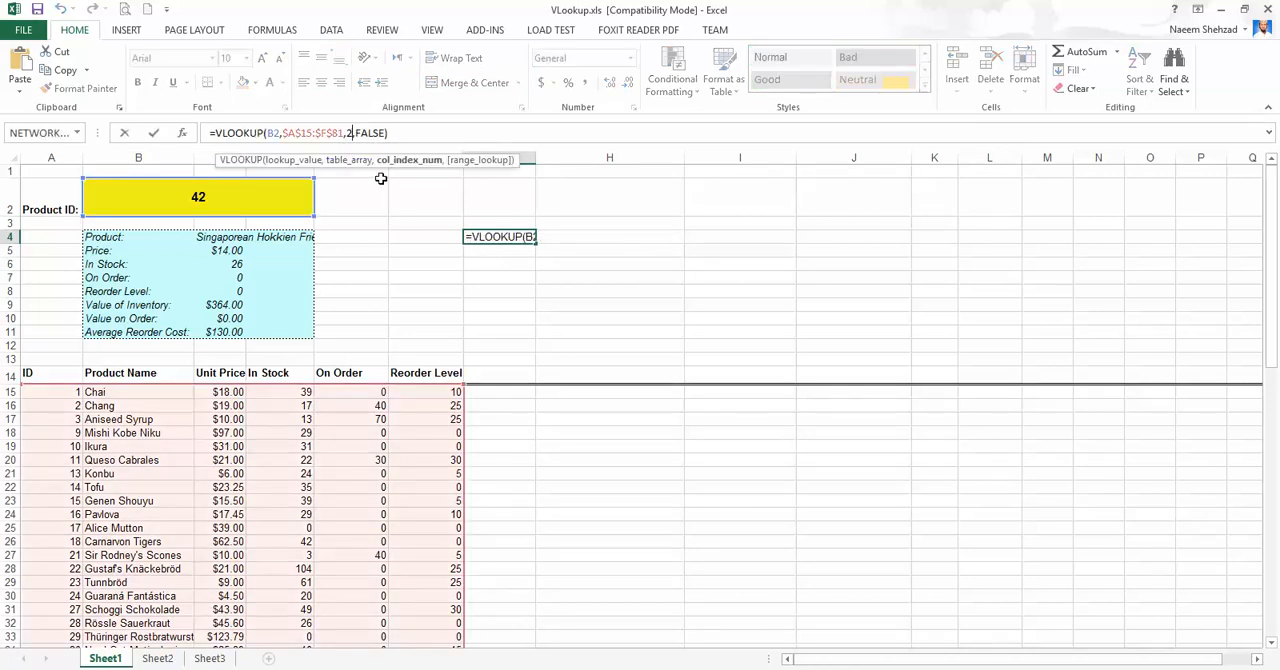
key("shift+Left")
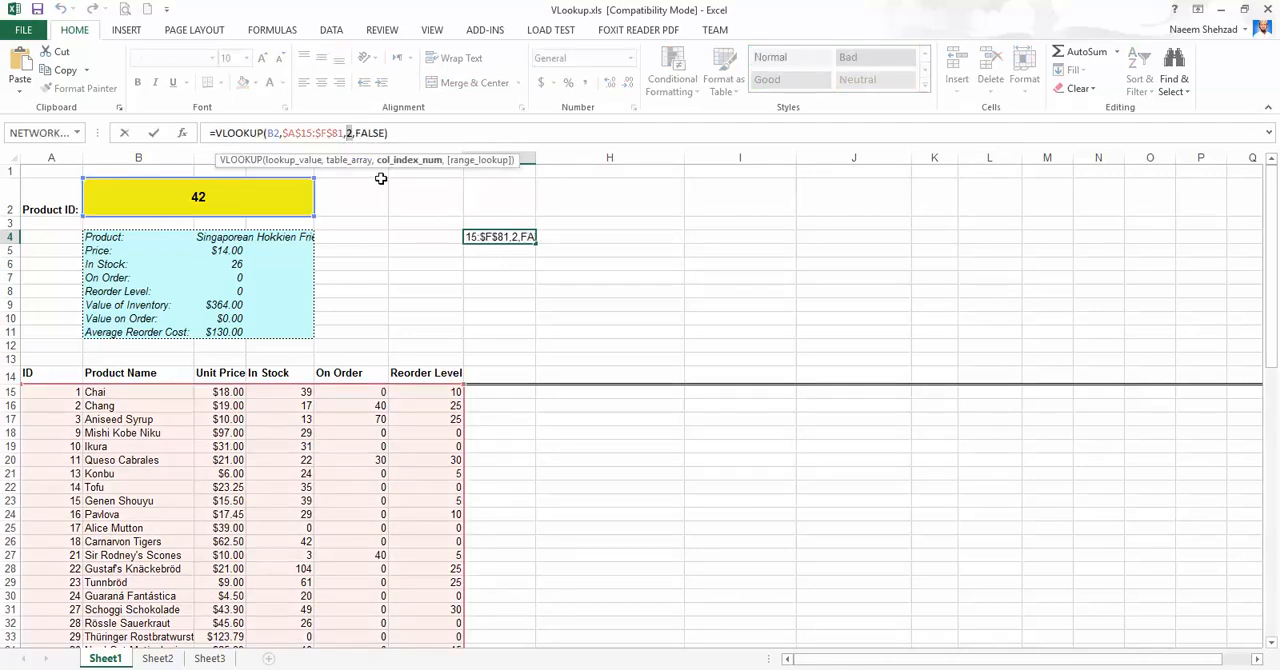
type("4")
key("Return")
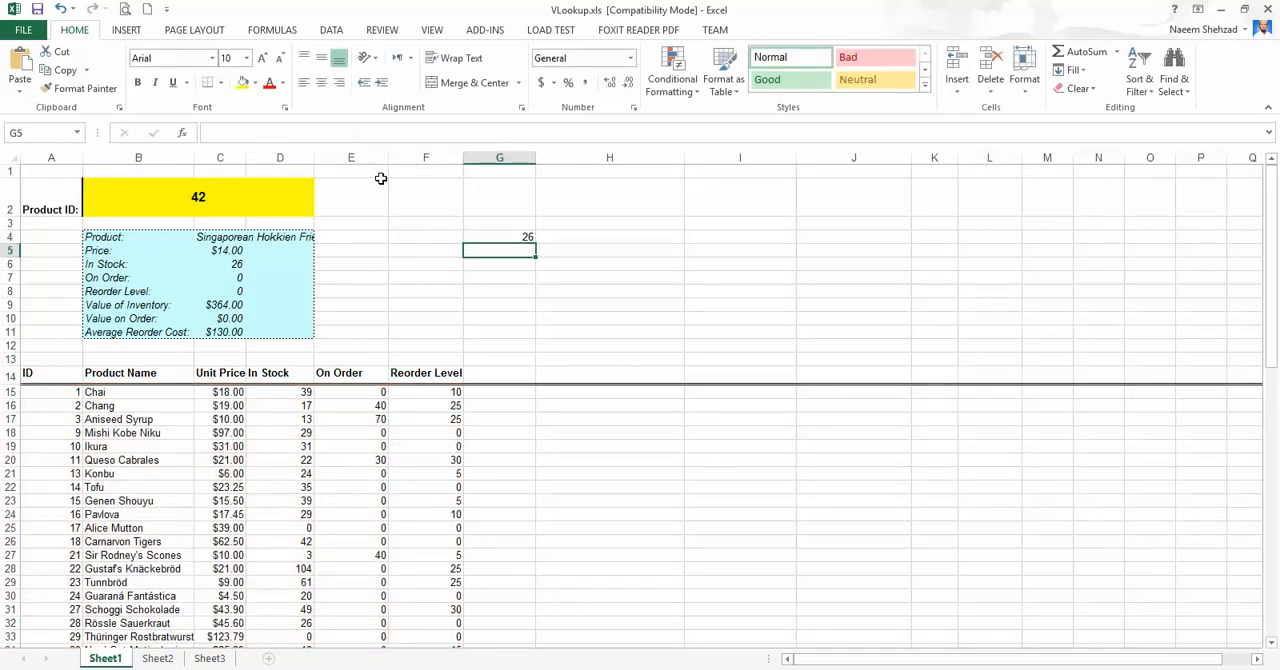
Set the Product ID in cell B2 to 1.
left_click(215, 193)
type("1")
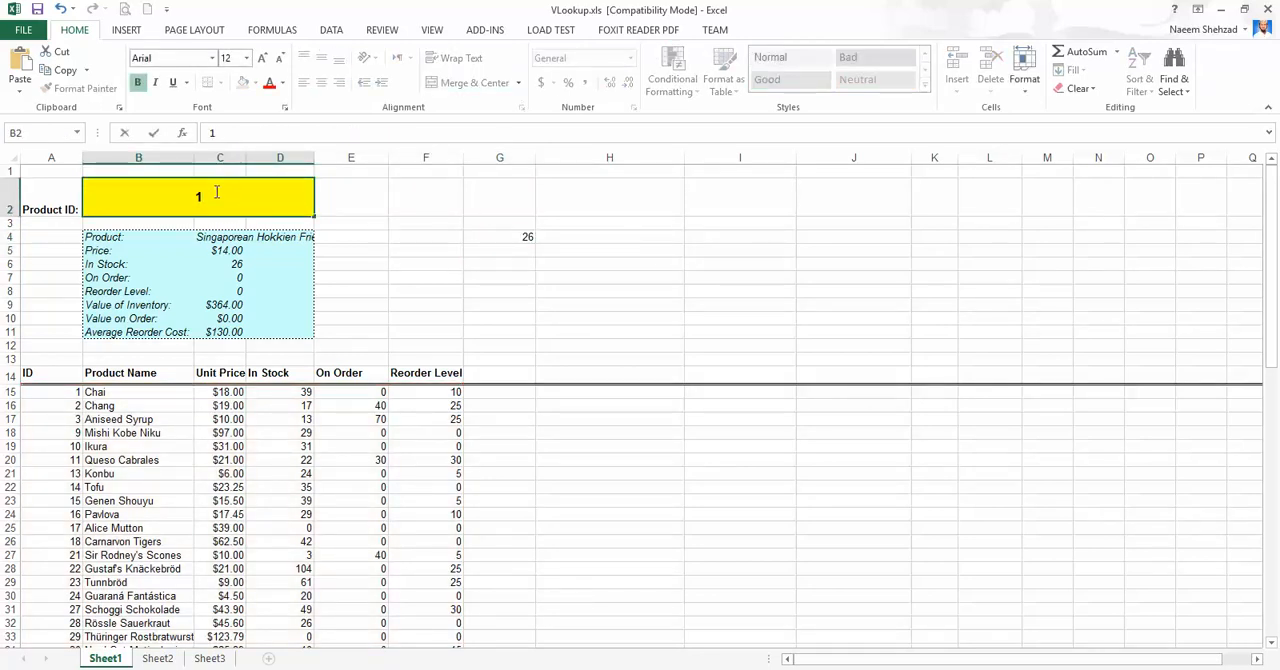
key("Return")
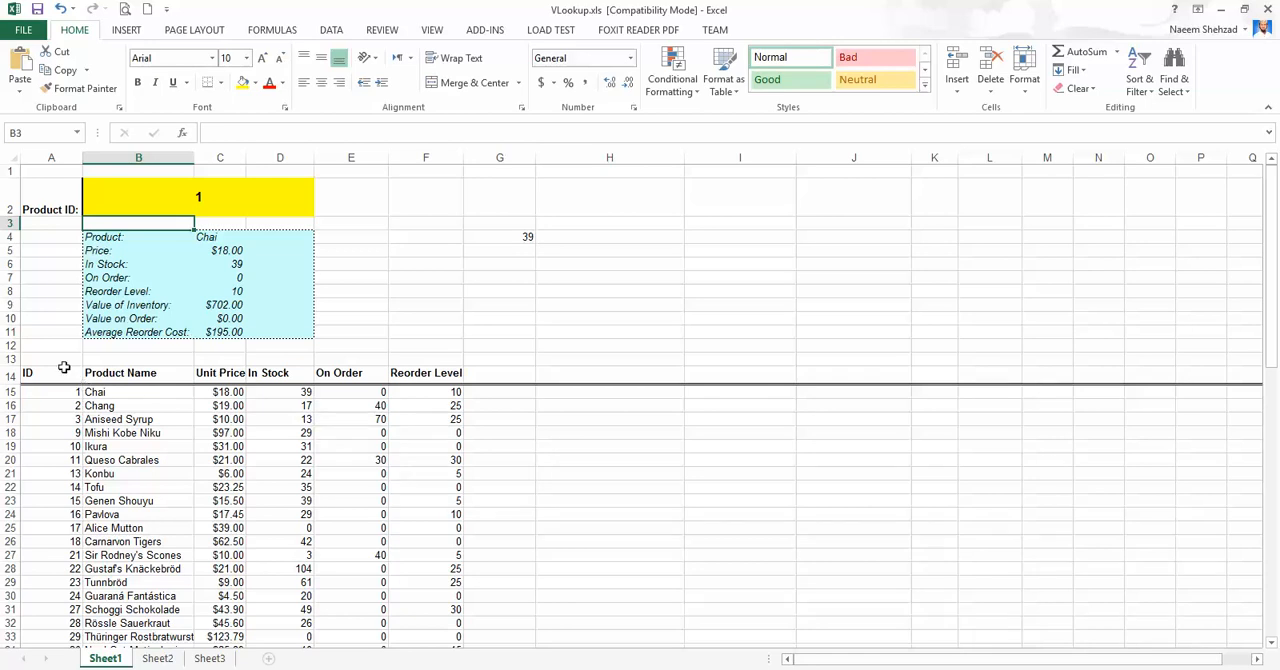
Inspect the formula in G4 and each summary formula from C4 to C9, without changing them.
left_click(511, 233)
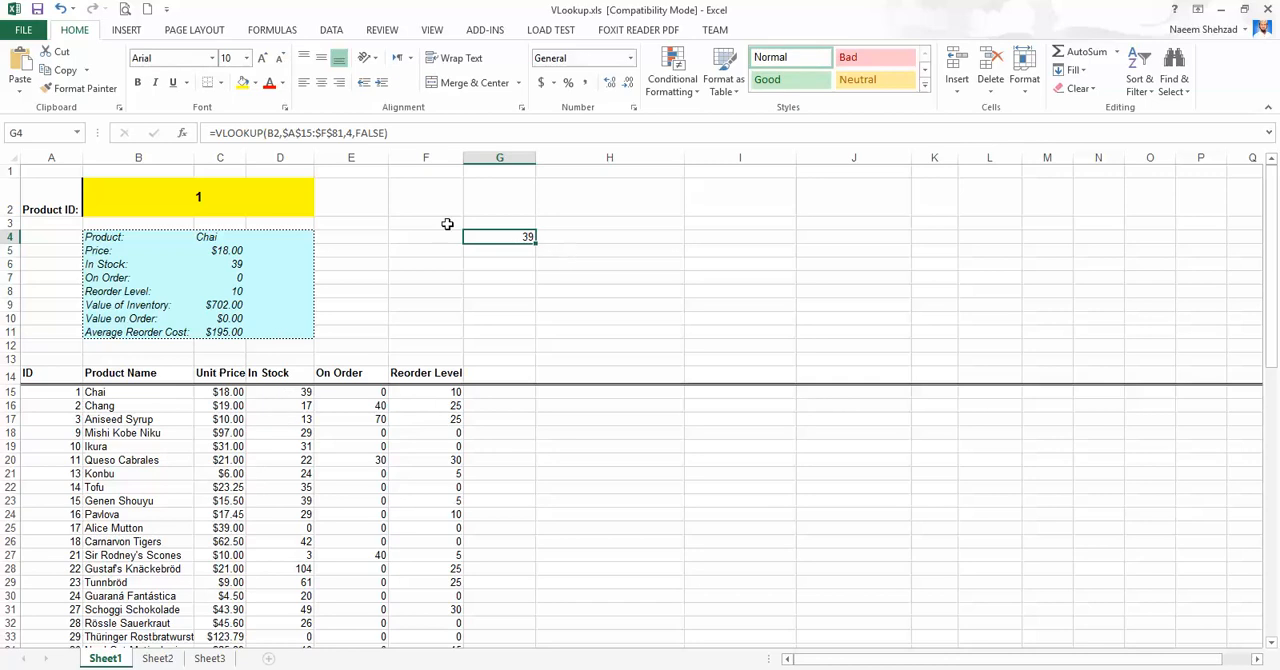
left_click(216, 241)
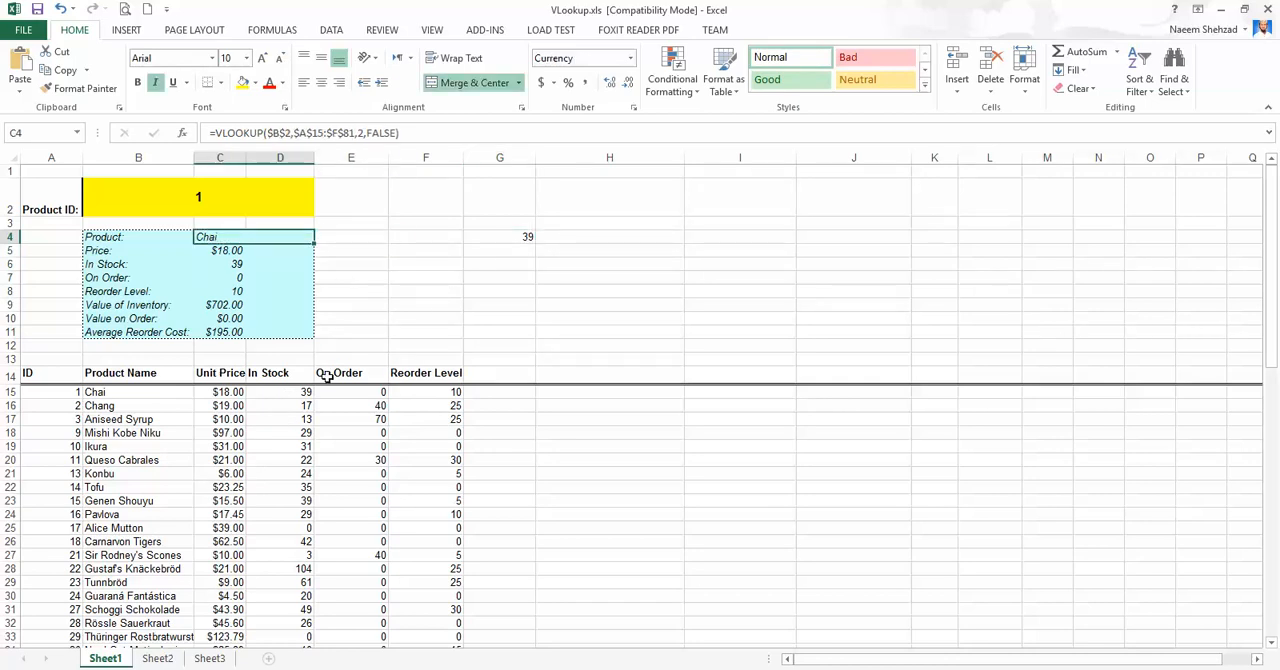
left_click(411, 138)
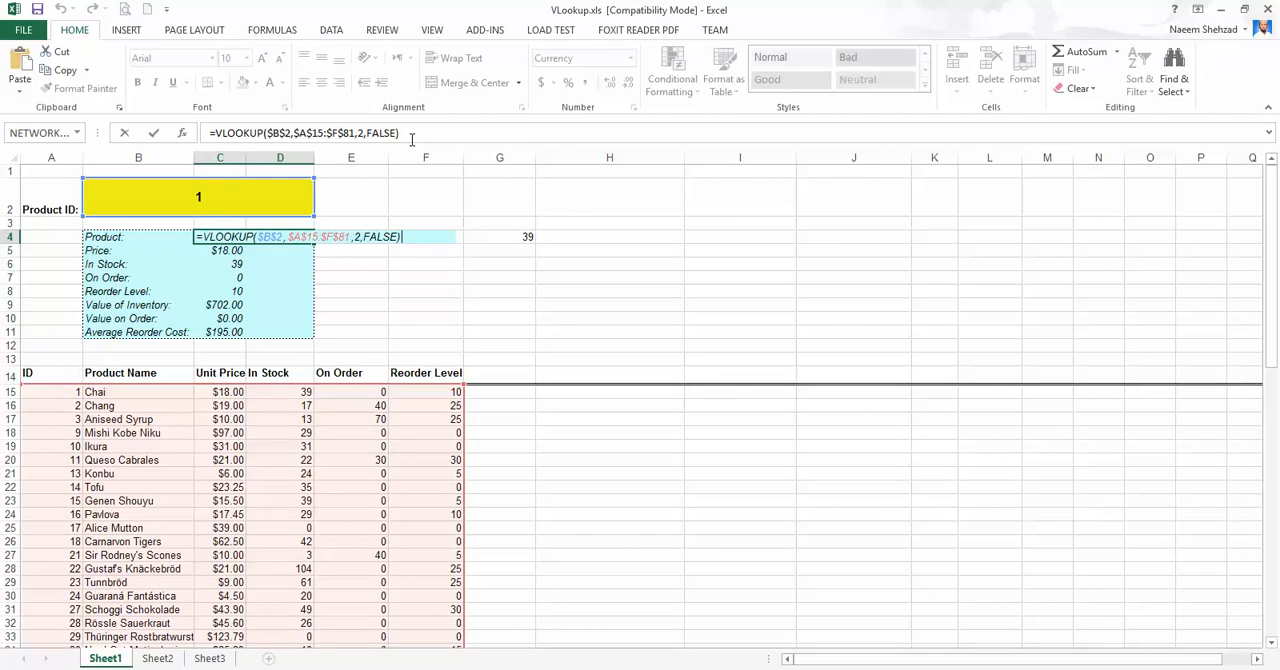
key("Return")
left_click(411, 138)
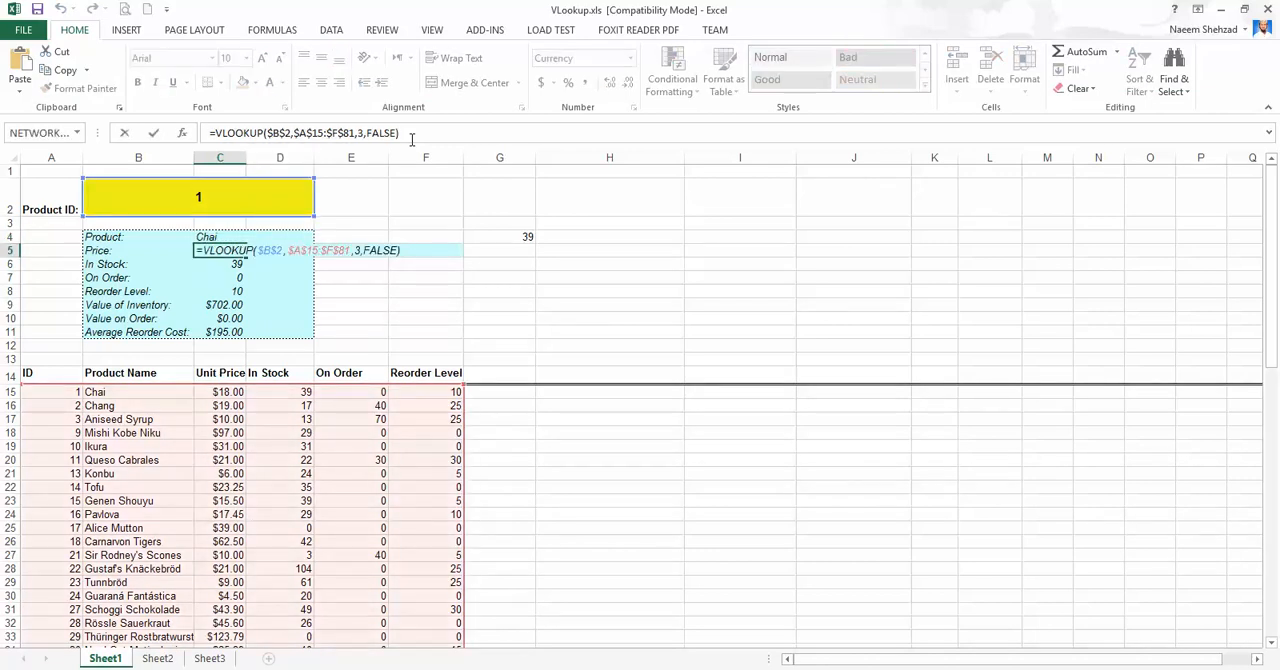
key("Return")
left_click(411, 138)
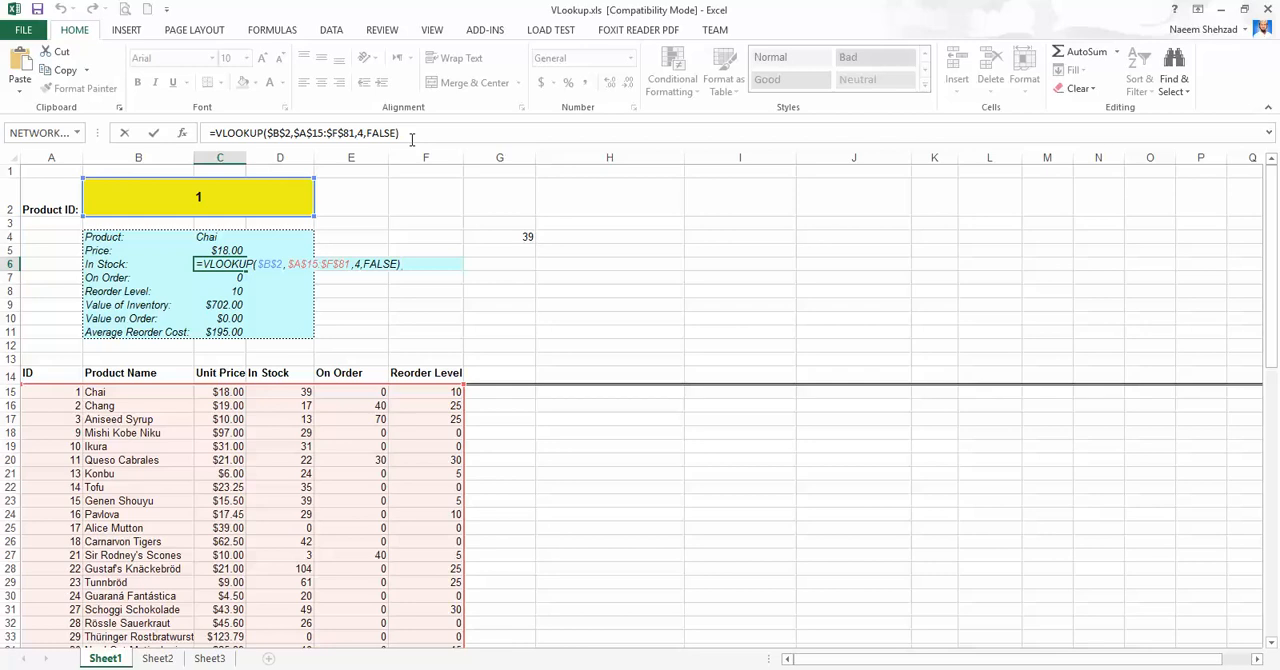
key("Return")
left_click(411, 138)
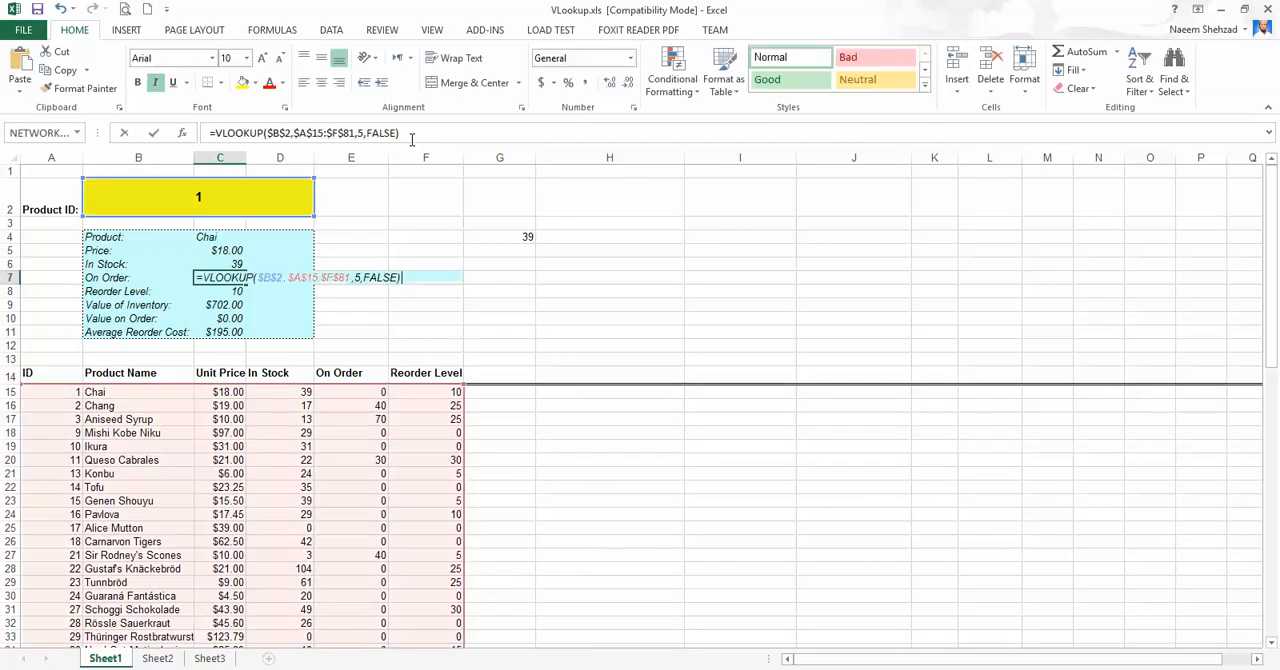
key("Return")
left_click(411, 138)
key("Return")
left_click(411, 138)
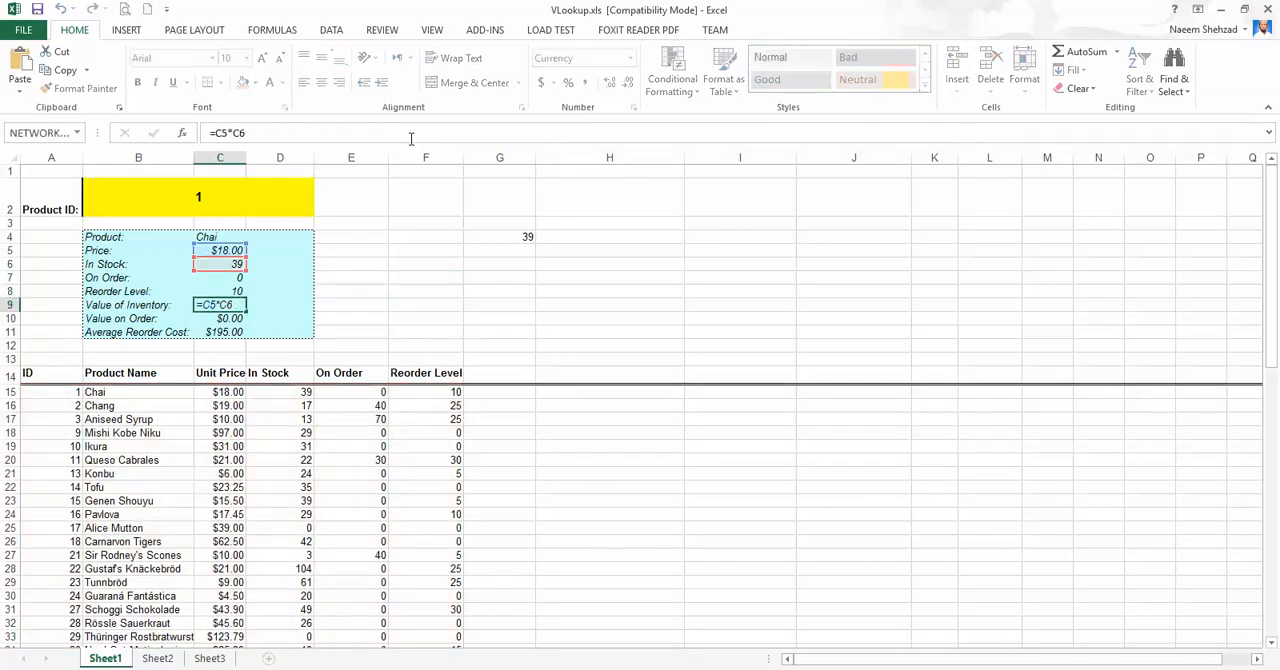
key("Return")
Compare the summary block's Price and On Order labels with the table's column headings and the Product ID cell.
left_click(89, 251)
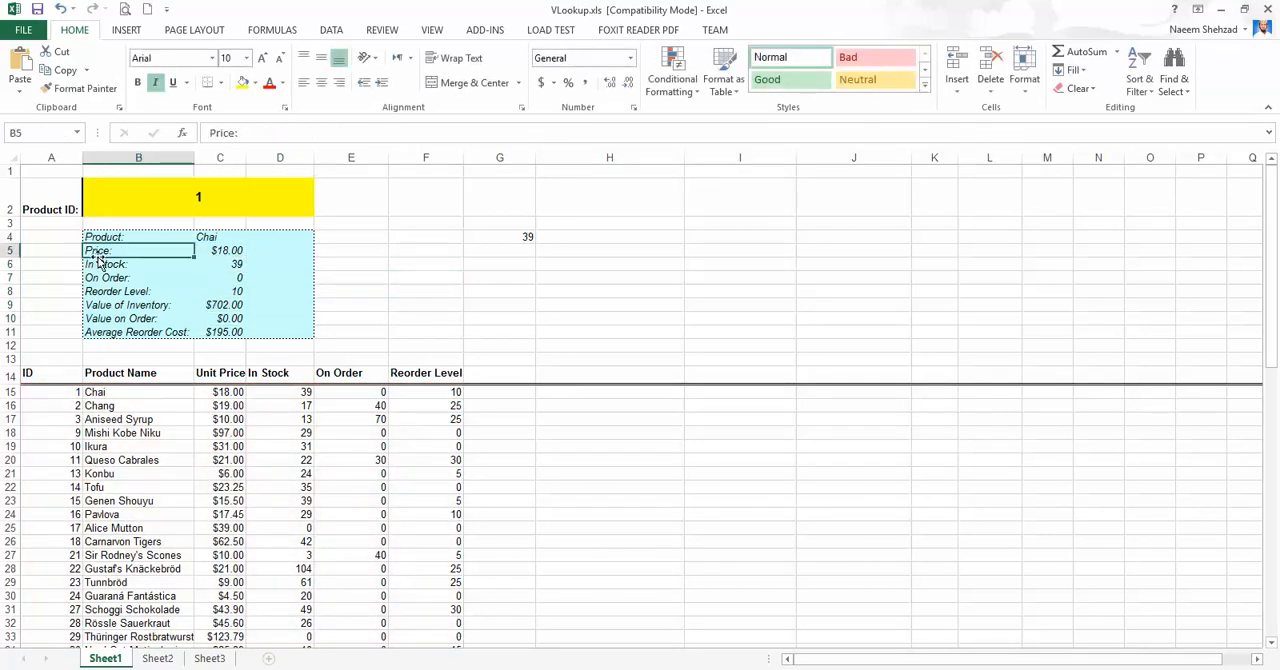
left_click(253, 380)
left_click(325, 374)
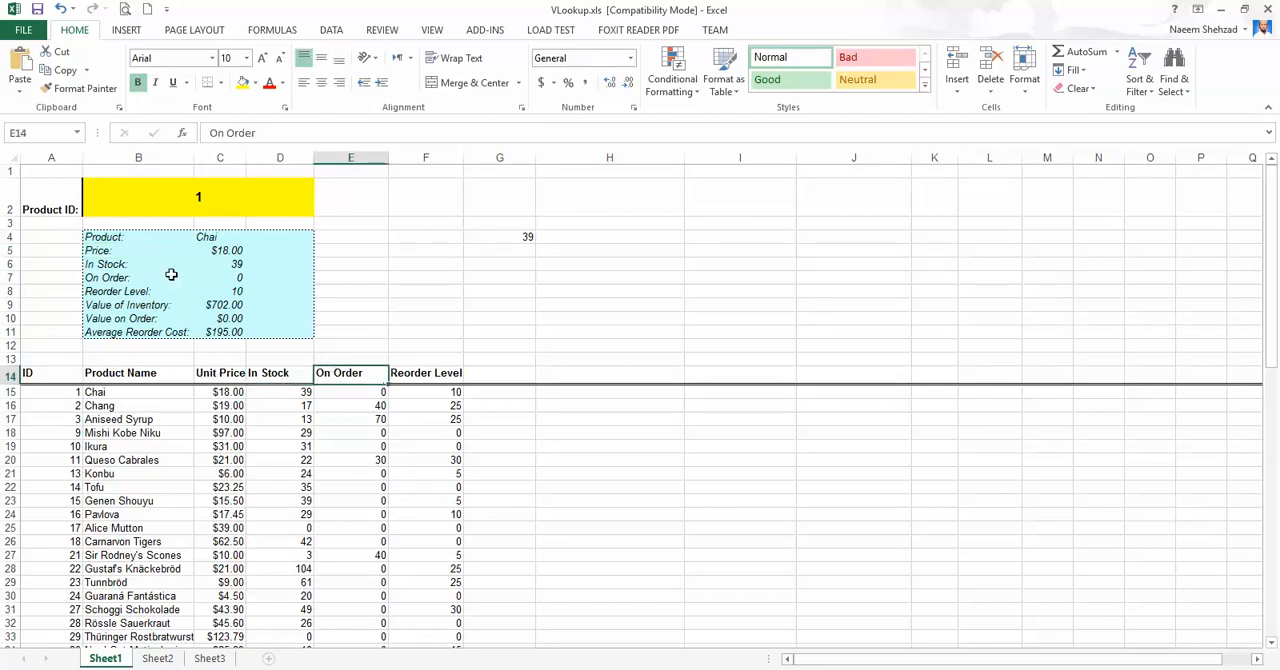
left_click(171, 277)
left_click(181, 205)
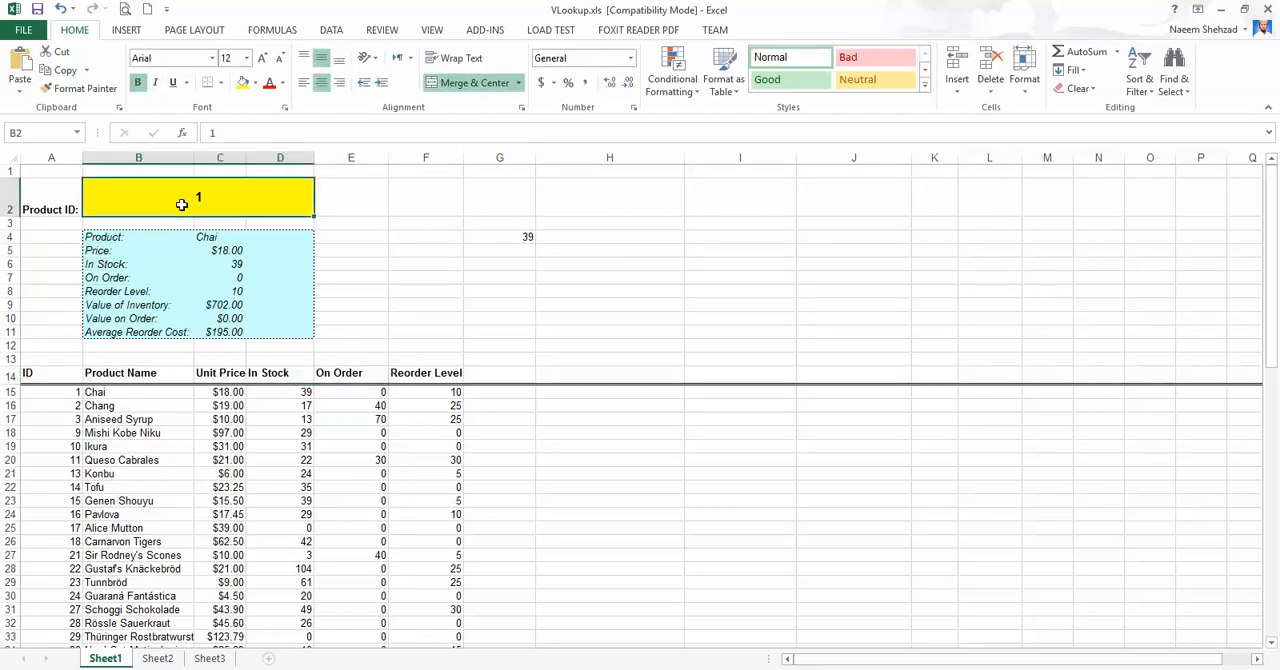
Enlarge the summary block's text to size 14 and set the Product ID in B2 to 14.
left_click_drag(122, 241, 315, 338)
left_click(260, 58)
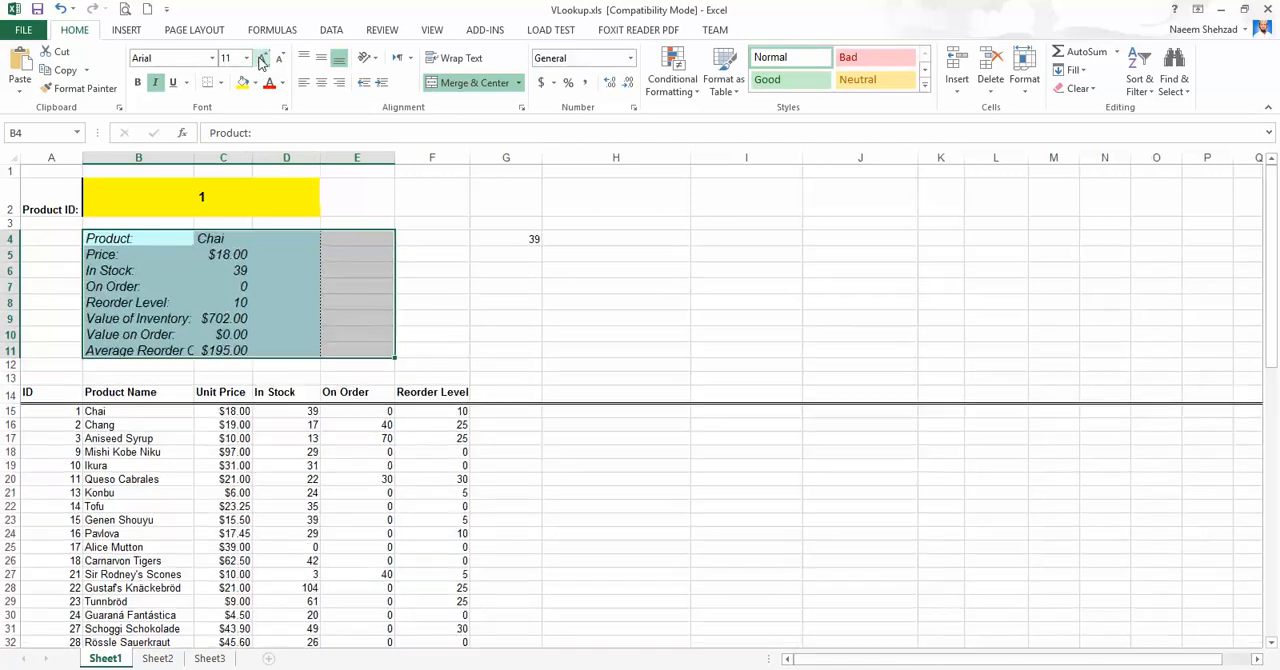
left_click(206, 197)
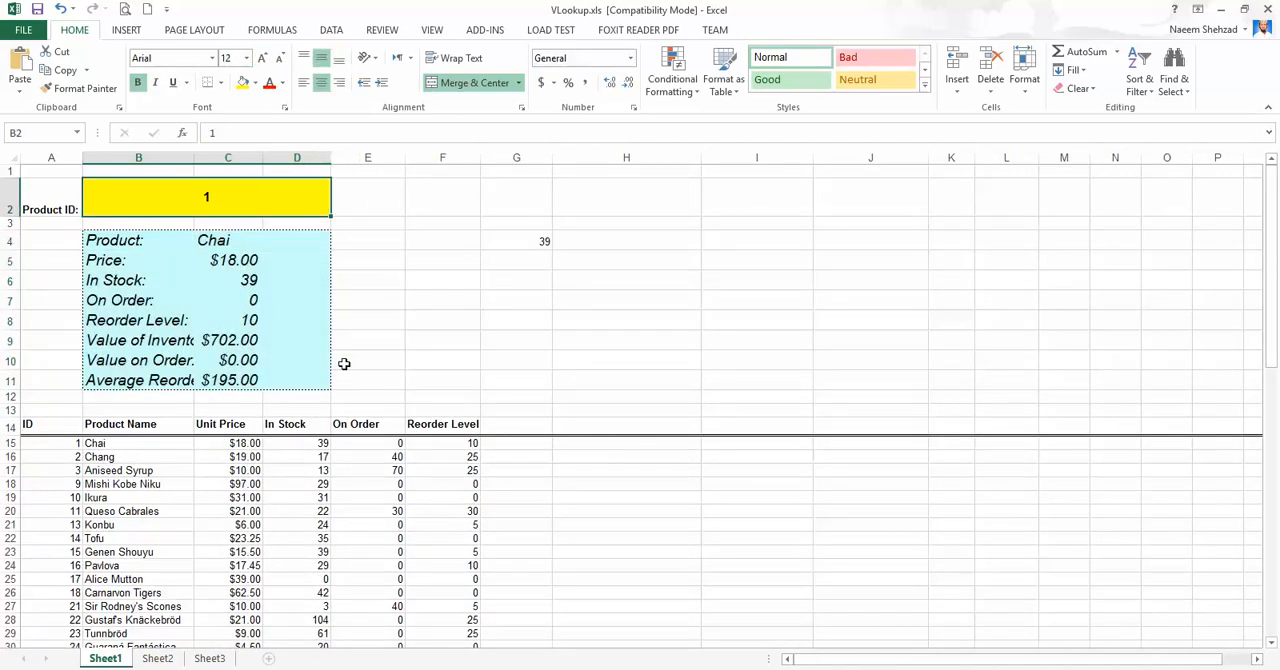
type("14")
key("Return")
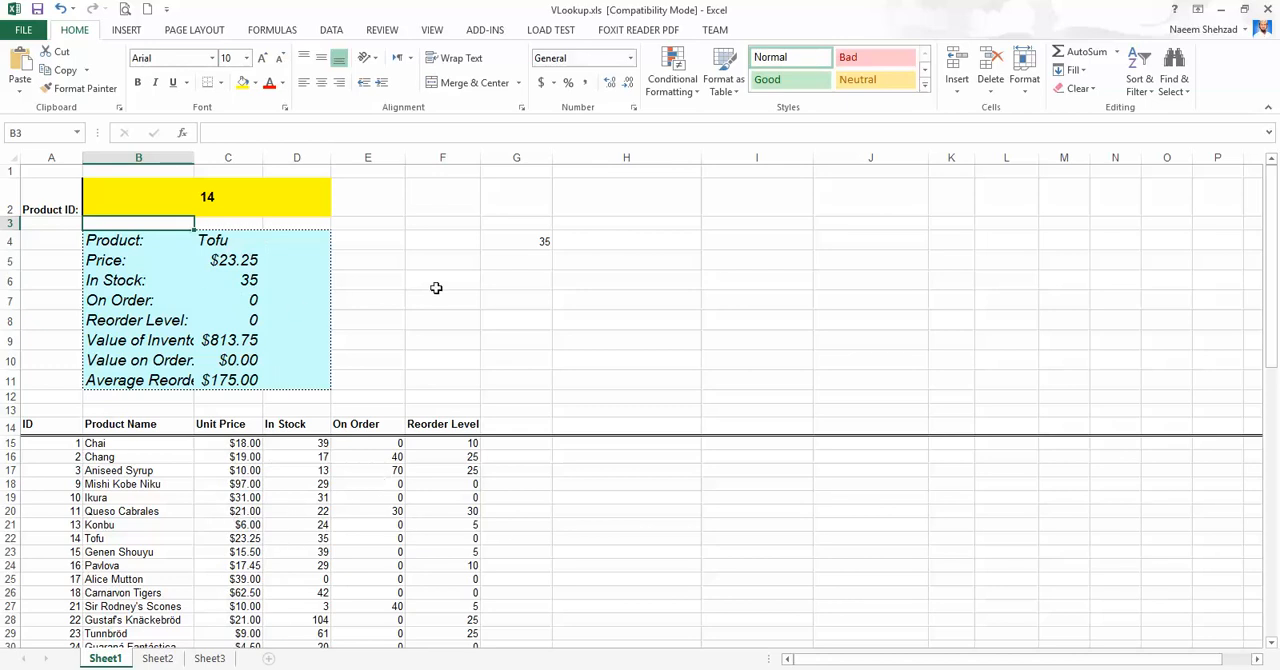
left_click_drag(483, 223, 645, 305)
left_click_drag(614, 363, 614, 380)
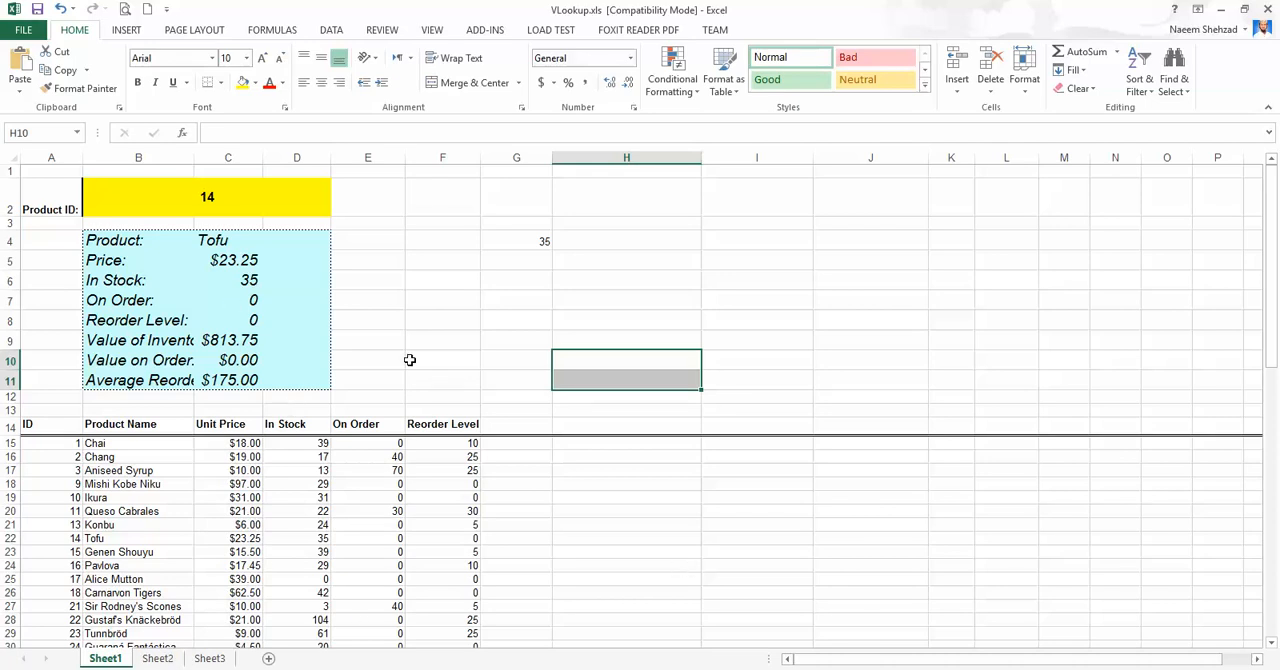
left_click_drag(100, 457, 230, 524)
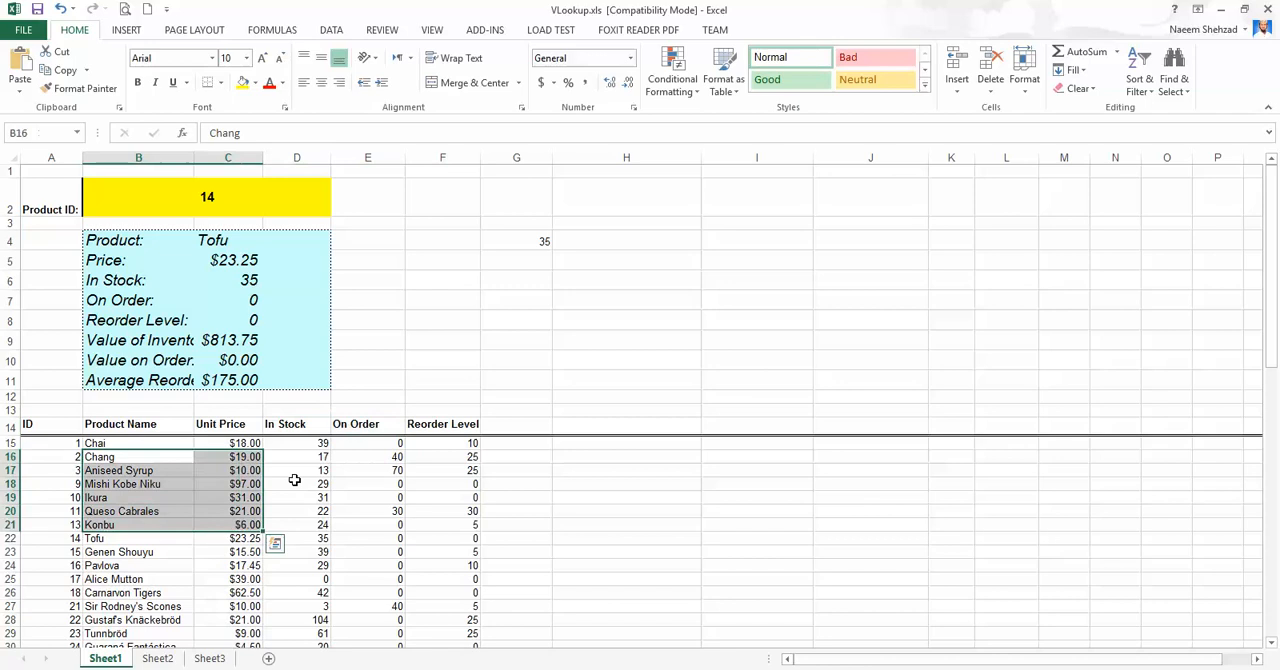
Duplicate Sheet1 within the workbook and examine the lookup value and table range in the copy's C4 formula.
left_click_drag(178, 648, 171, 650)
double_click(220, 240)
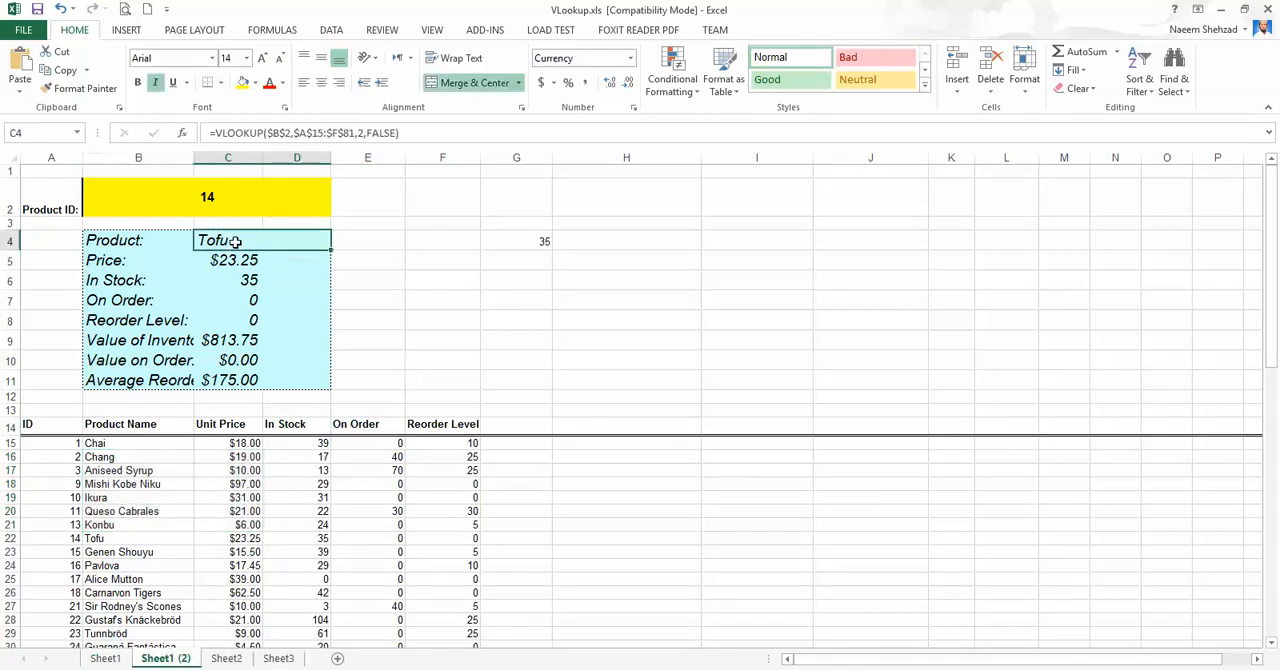
left_click_drag(287, 241, 379, 241)
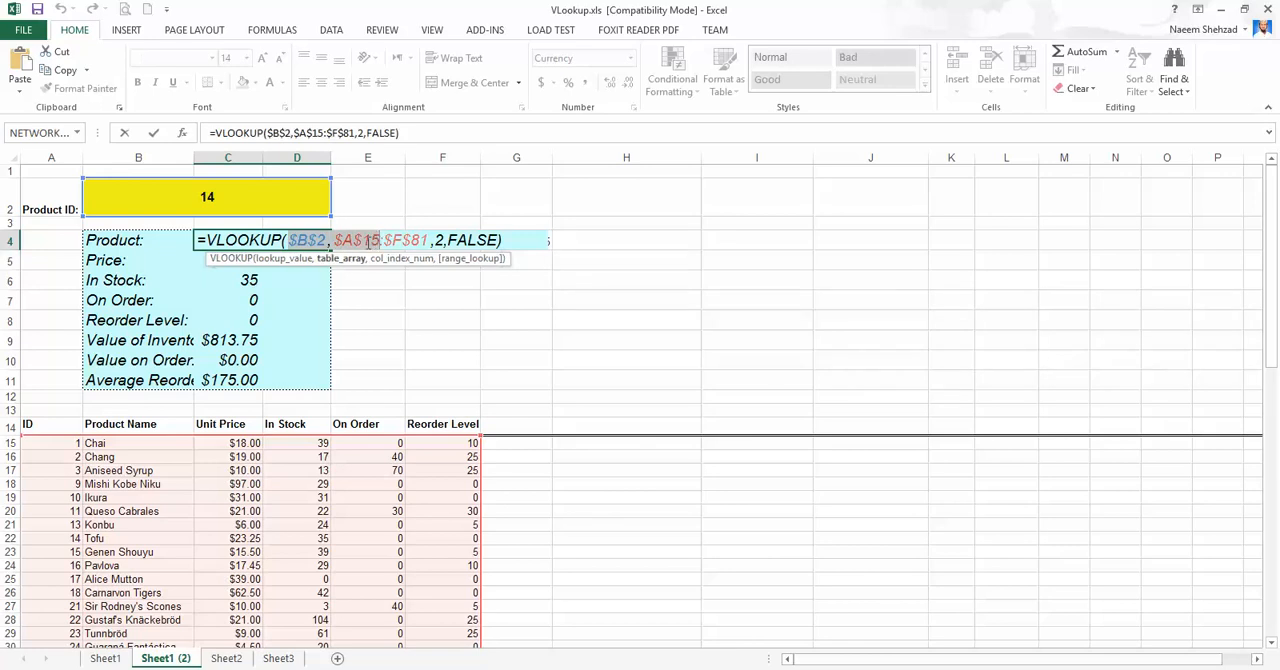
key("Escape")
Start a replacement VLOOKUP formula in G4 of Sheet1 (2) with B2 as the lookup value.
left_click(609, 241)
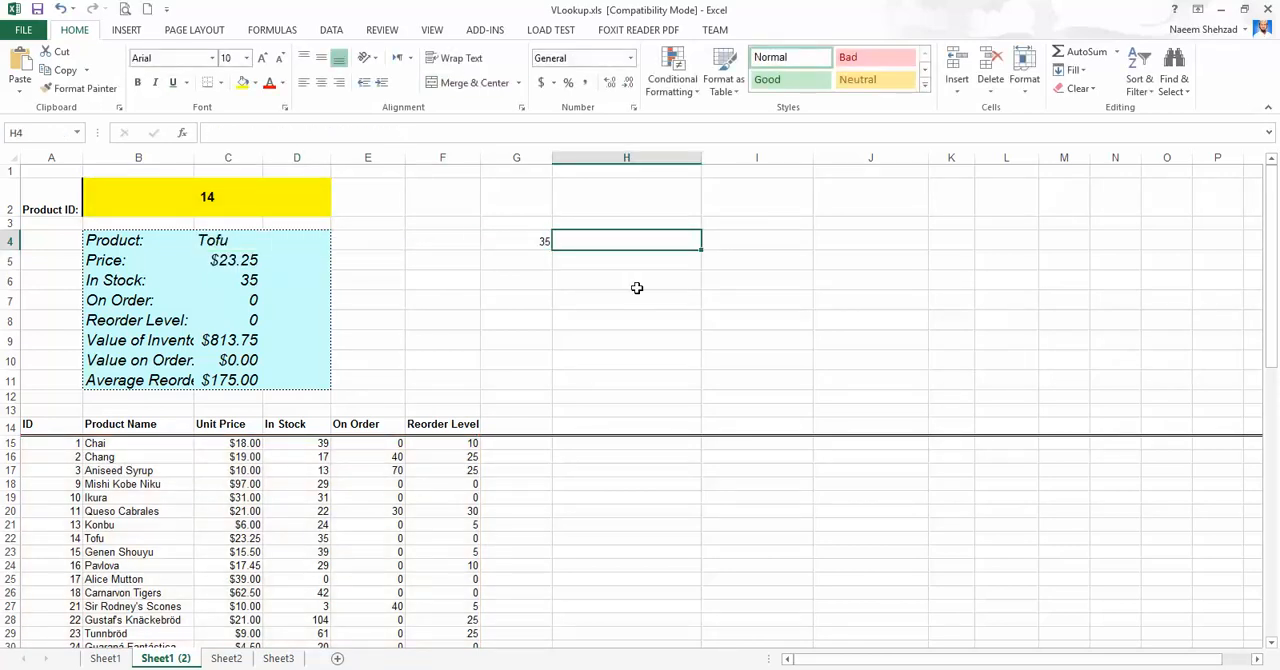
key("Left")
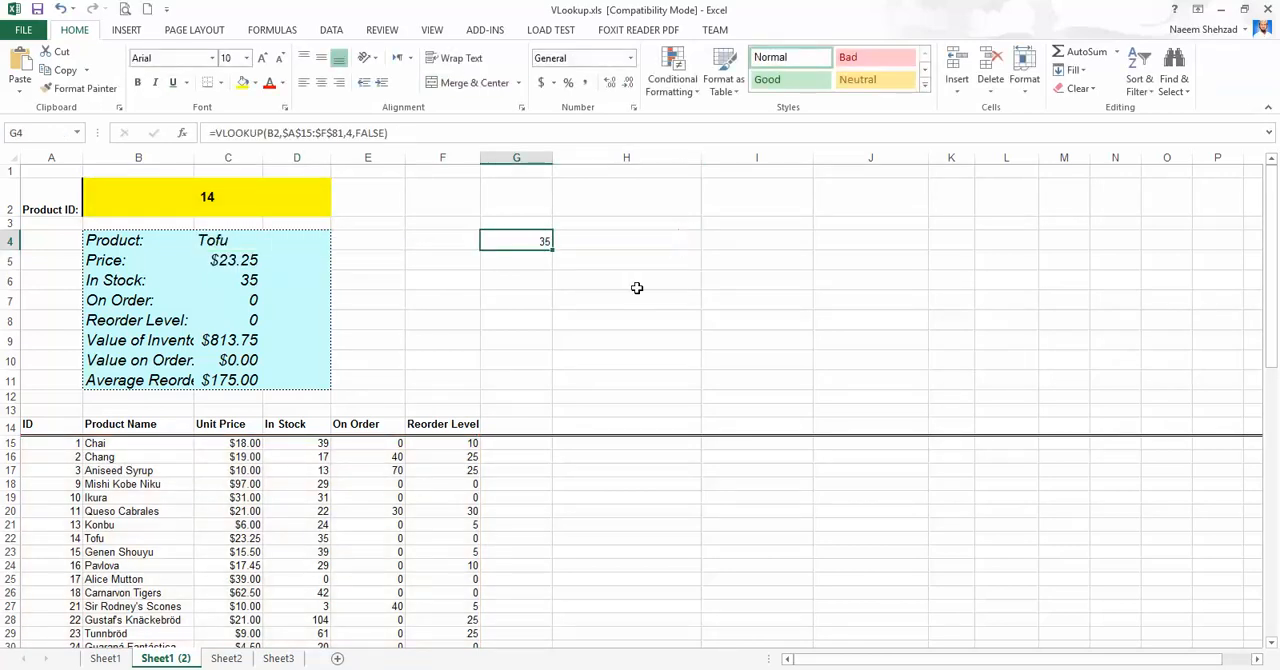
type("=vlookup")
key("Tab")
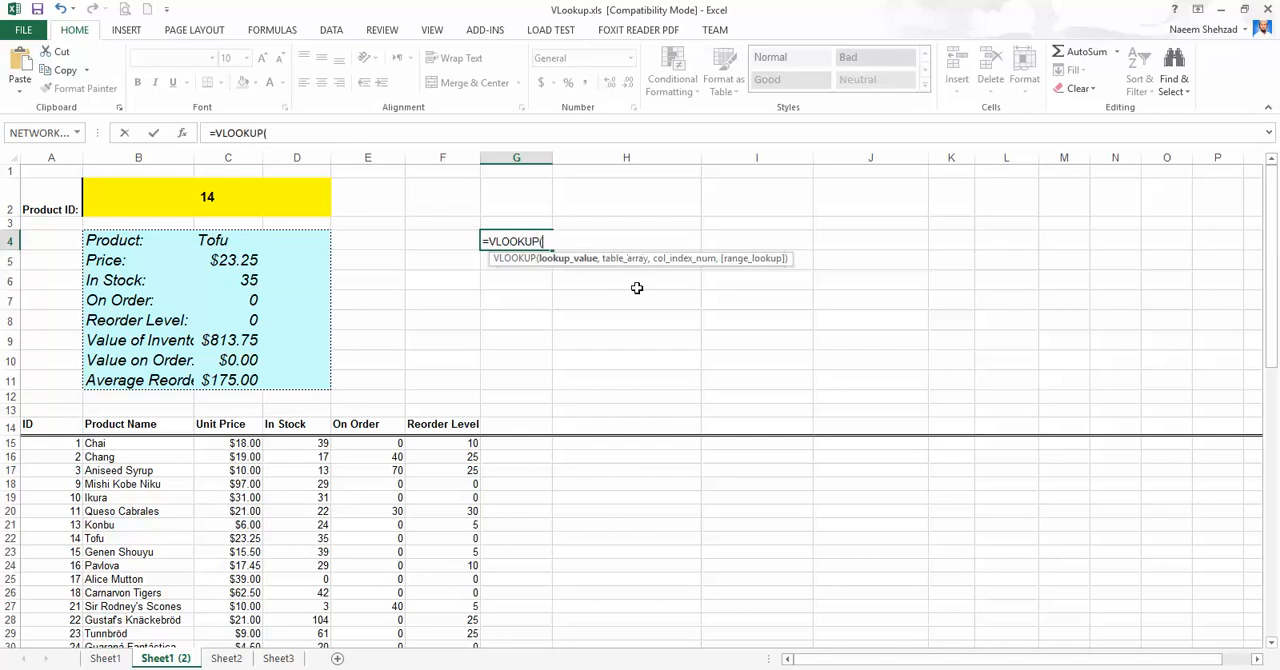
left_click(175, 200)
type(",")
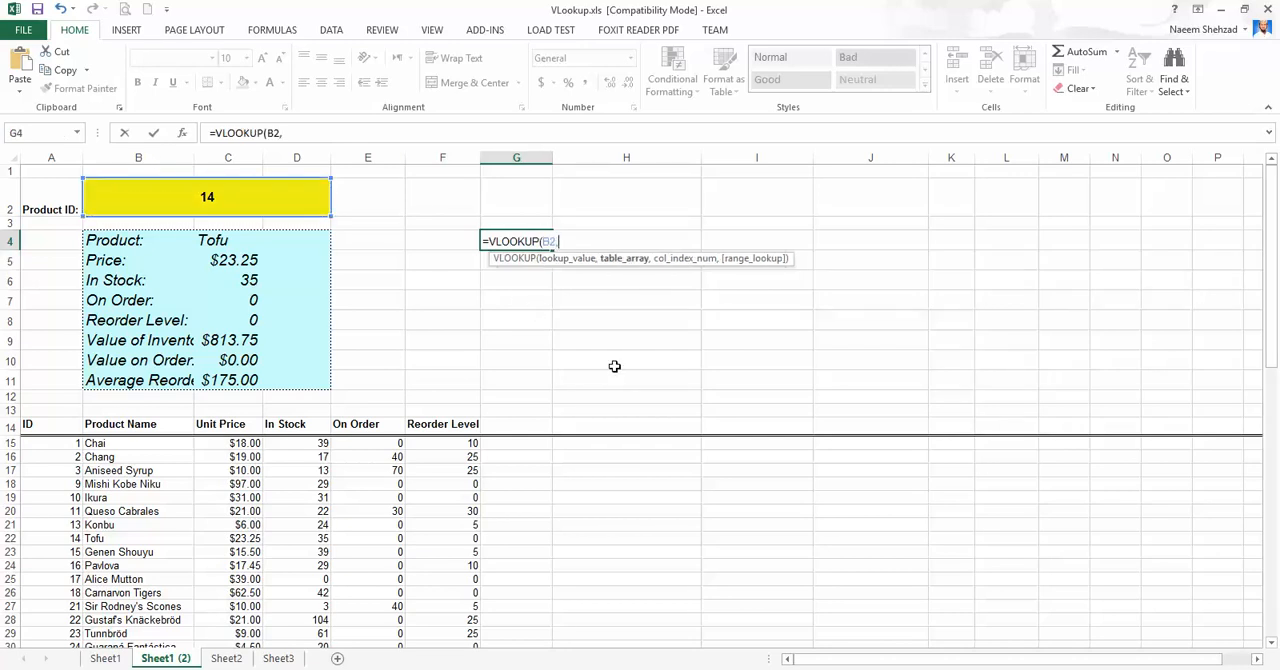
Complete G4's VLOOKUP with Sheet1!A15:F81 as the table array, column index 2 and FALSE for an exact match.
left_click(226, 658)
left_click(112, 659)
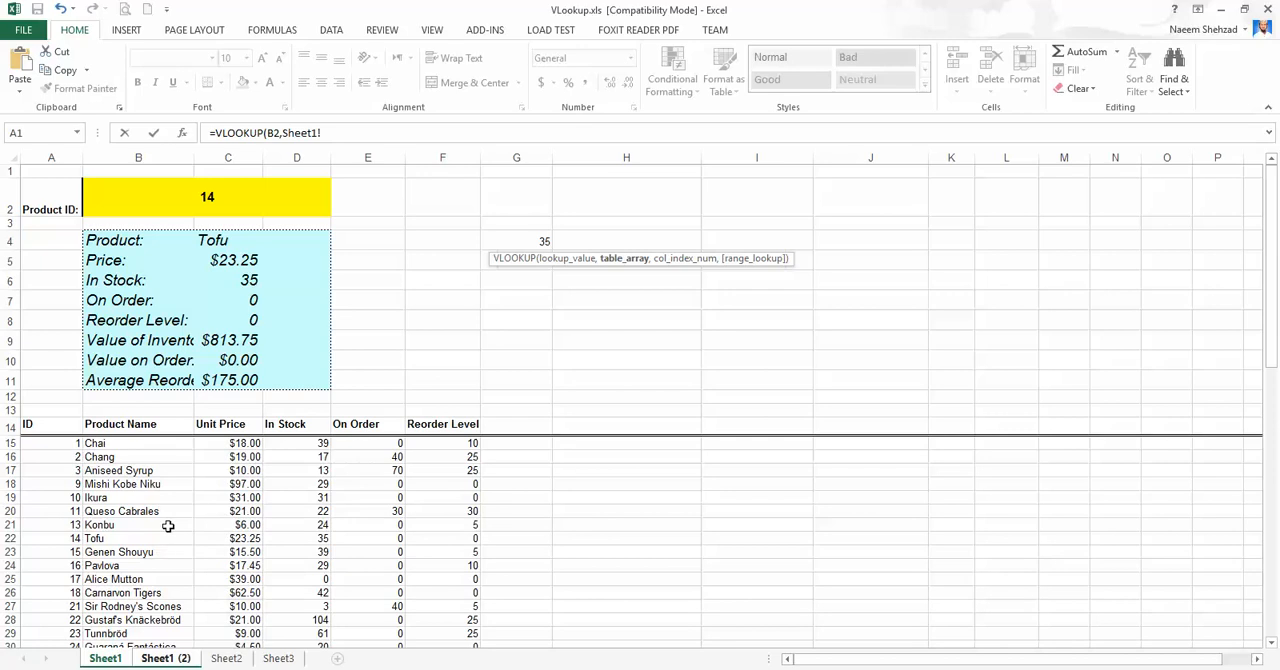
left_click_drag(58, 446, 458, 183)
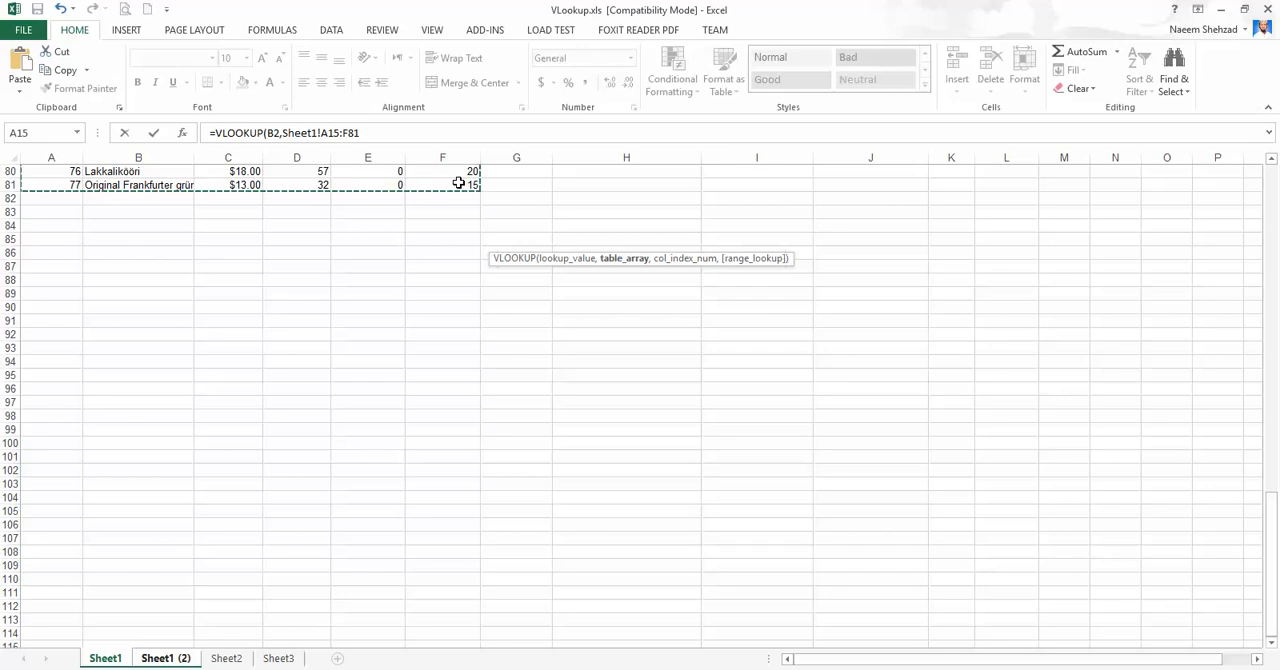
type(",")
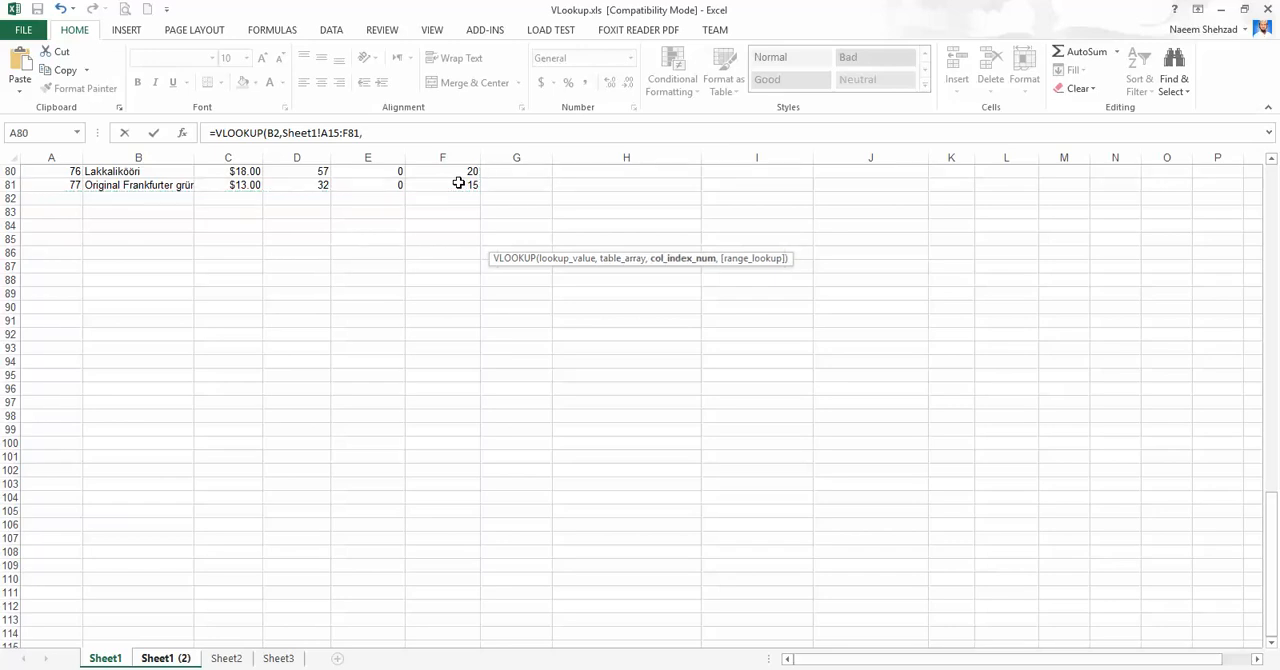
type("2,")
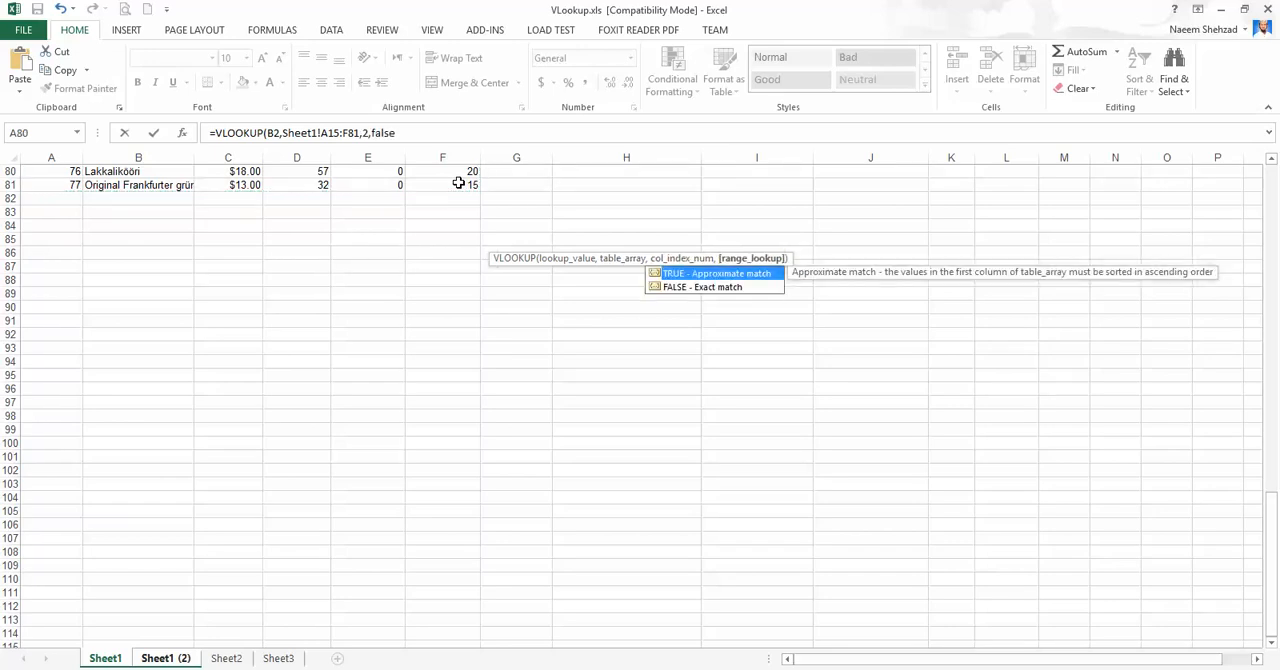
type("false")
key("Return")
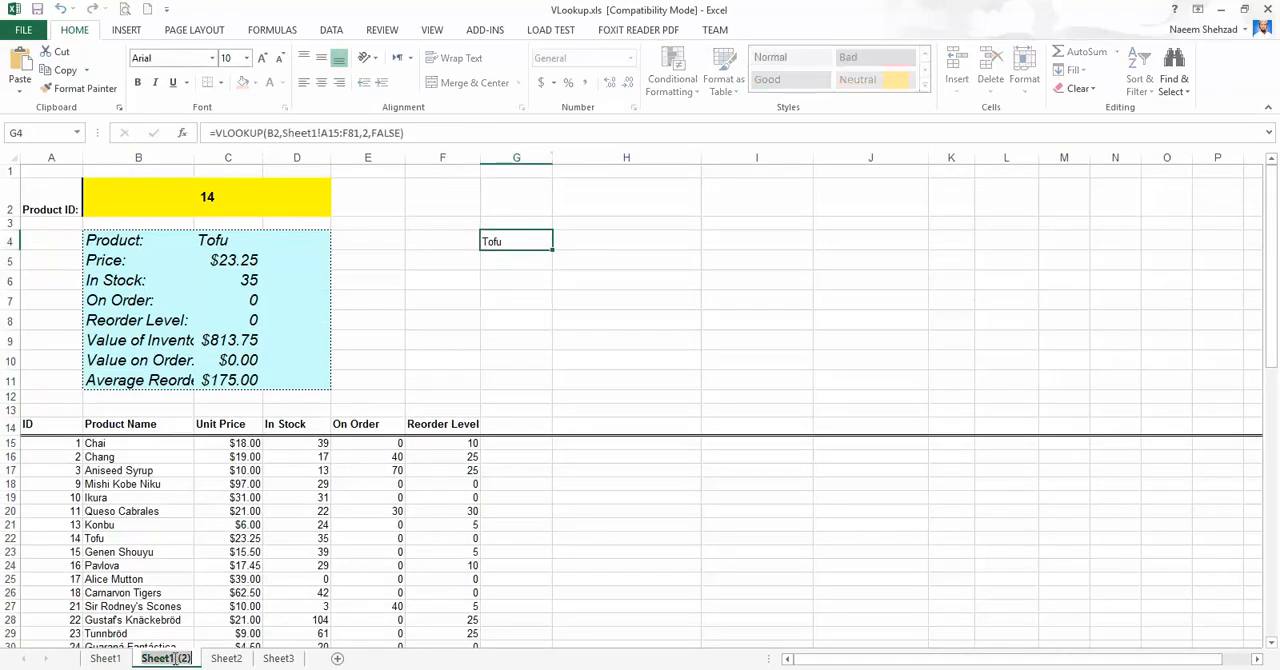
Examine the cross-sheet table reference in G4's VLOOKUP formula on Sheet1 (2), leaving it unedited.
double_click(503, 241)
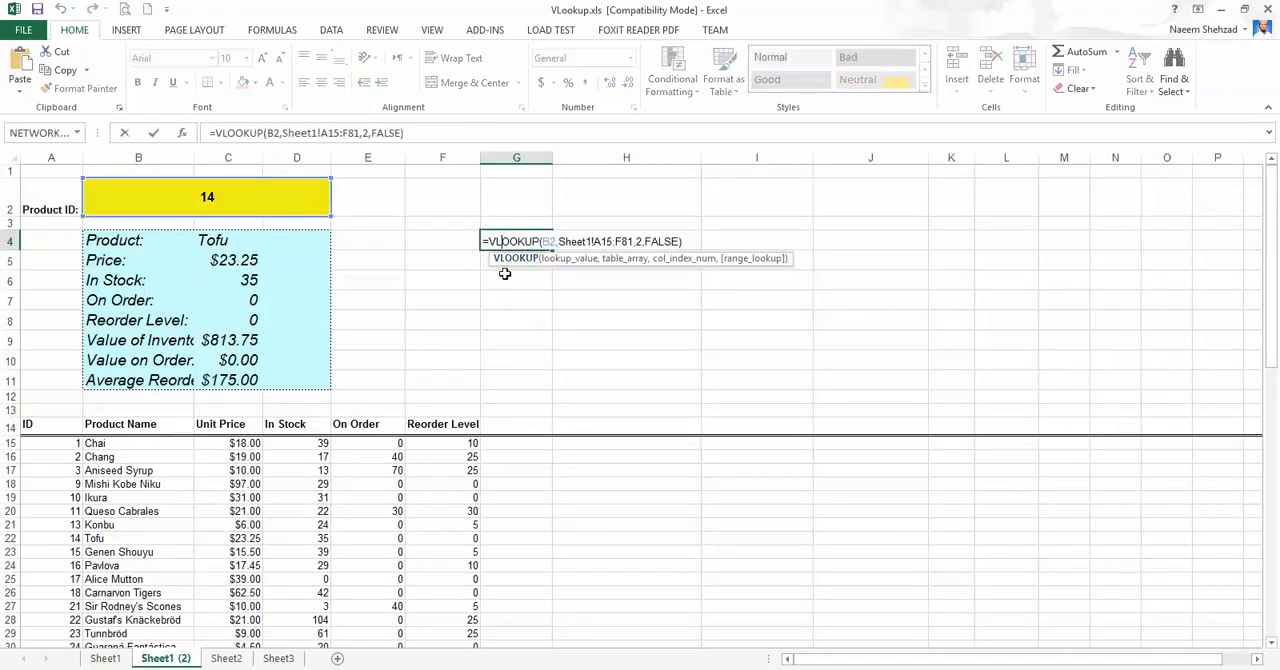
left_click_drag(568, 241, 620, 238)
left_click(603, 240)
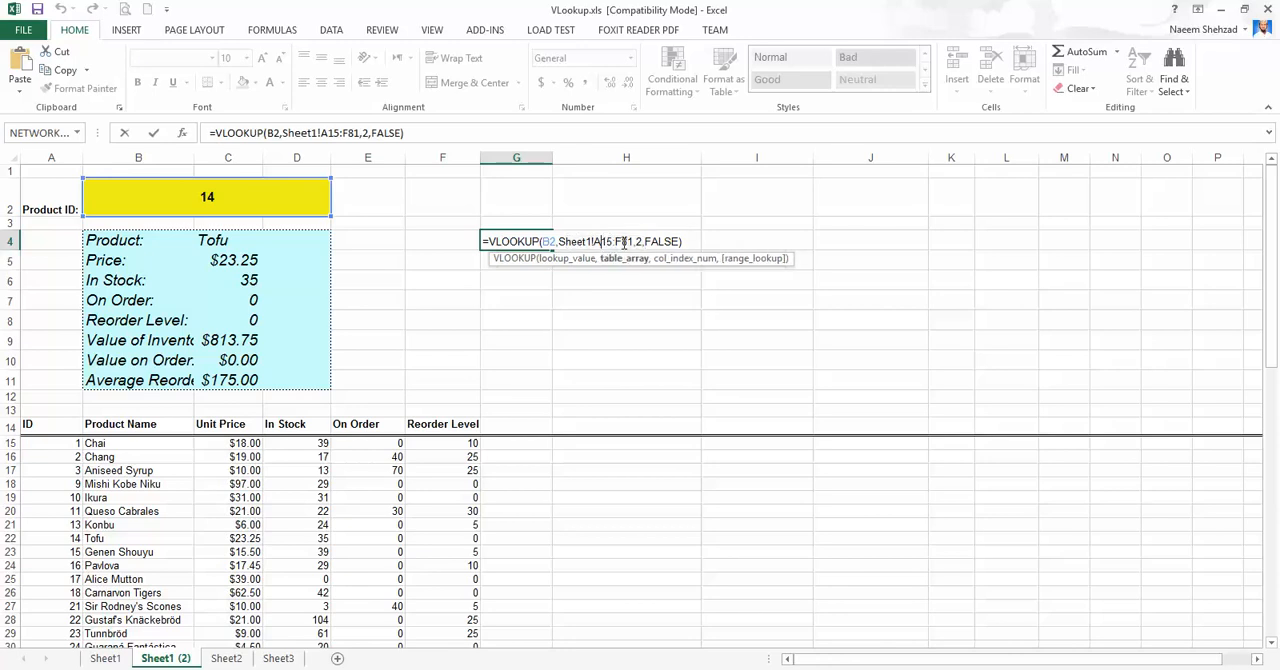
key("Escape")
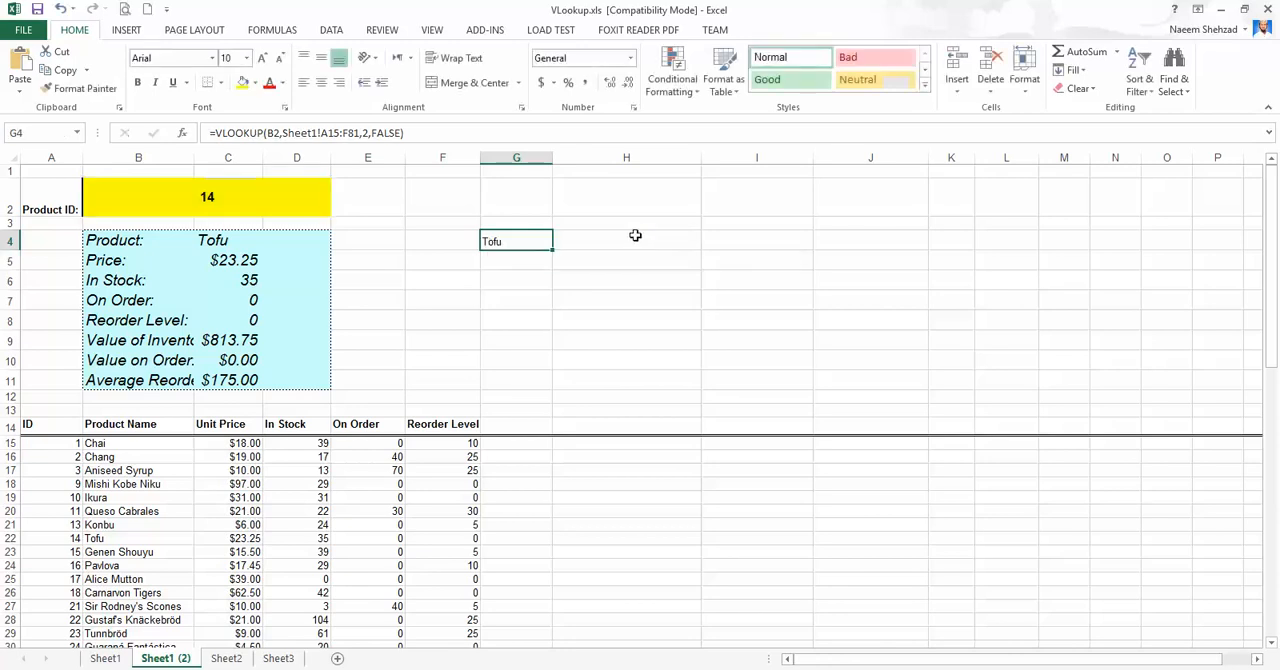
left_click(494, 317)
left_click(505, 246)
left_click(518, 303)
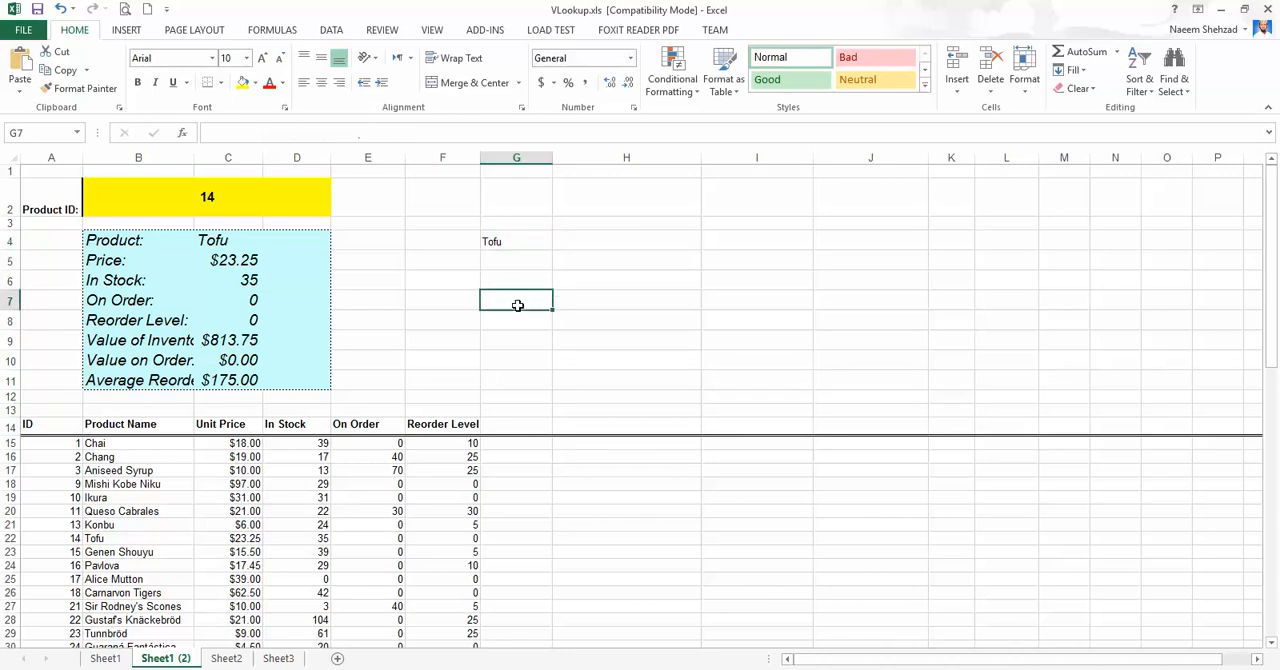
left_click(722, 284)
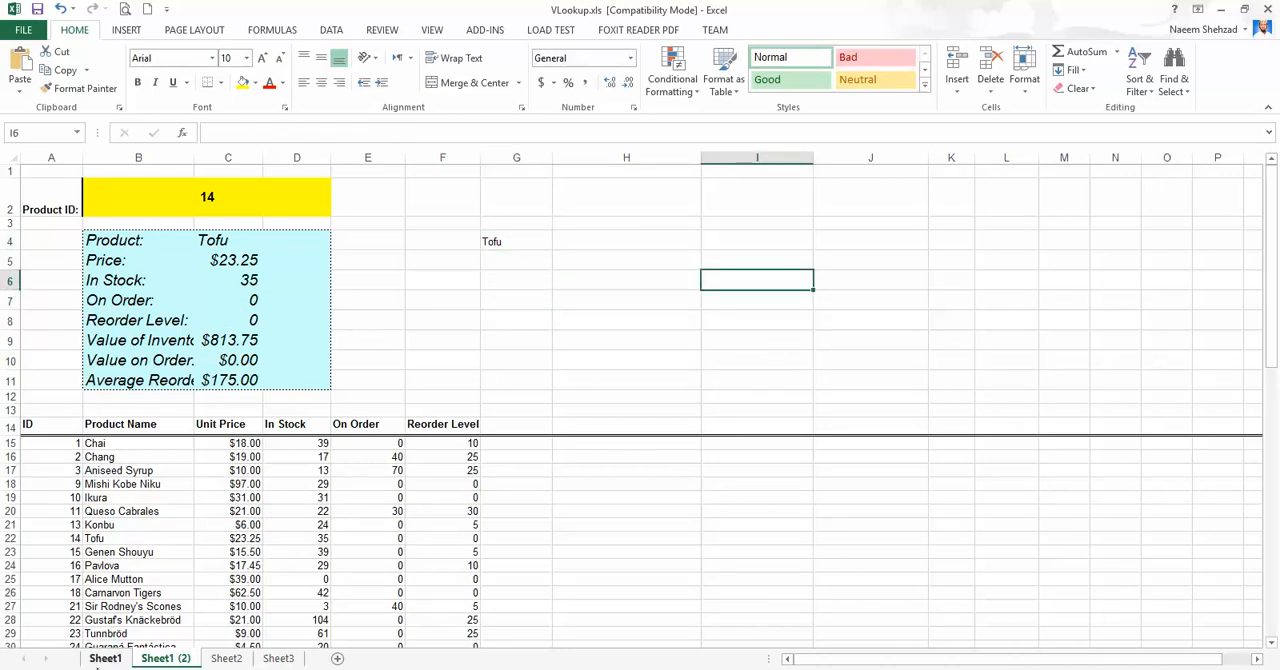
Return to Sheet1 and view the Price lookup formula in C5.
left_click(104, 658)
scroll(238, 375, "up", 20)
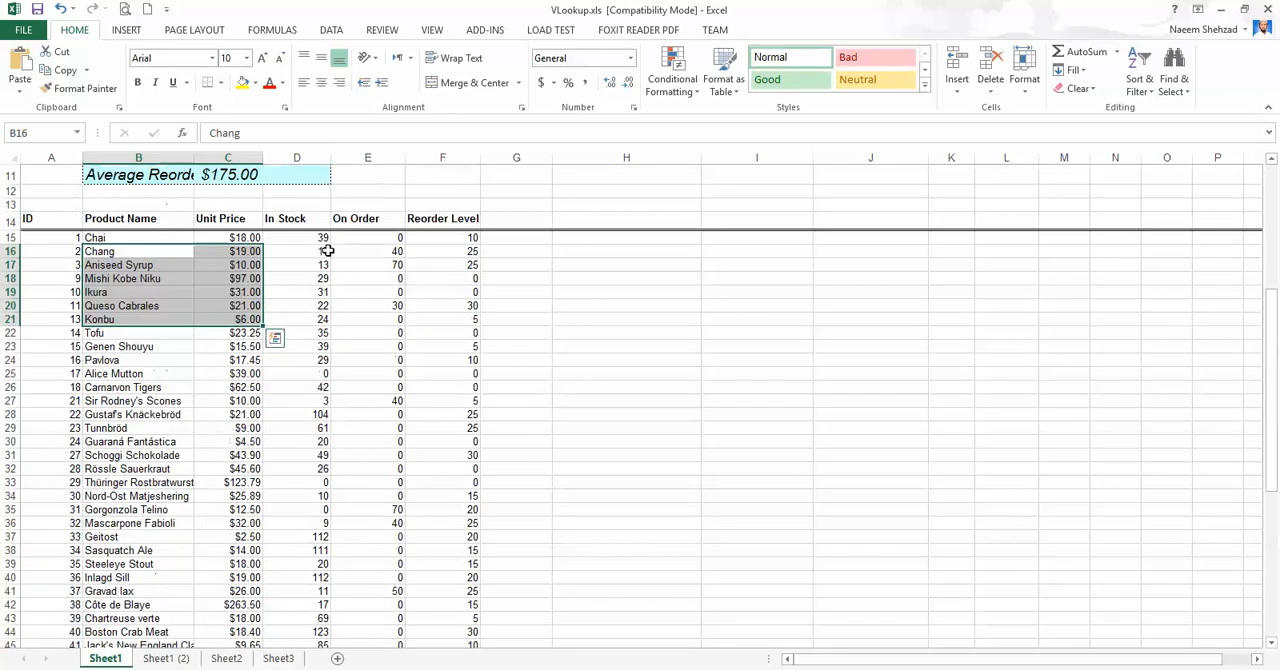
left_click(236, 259)
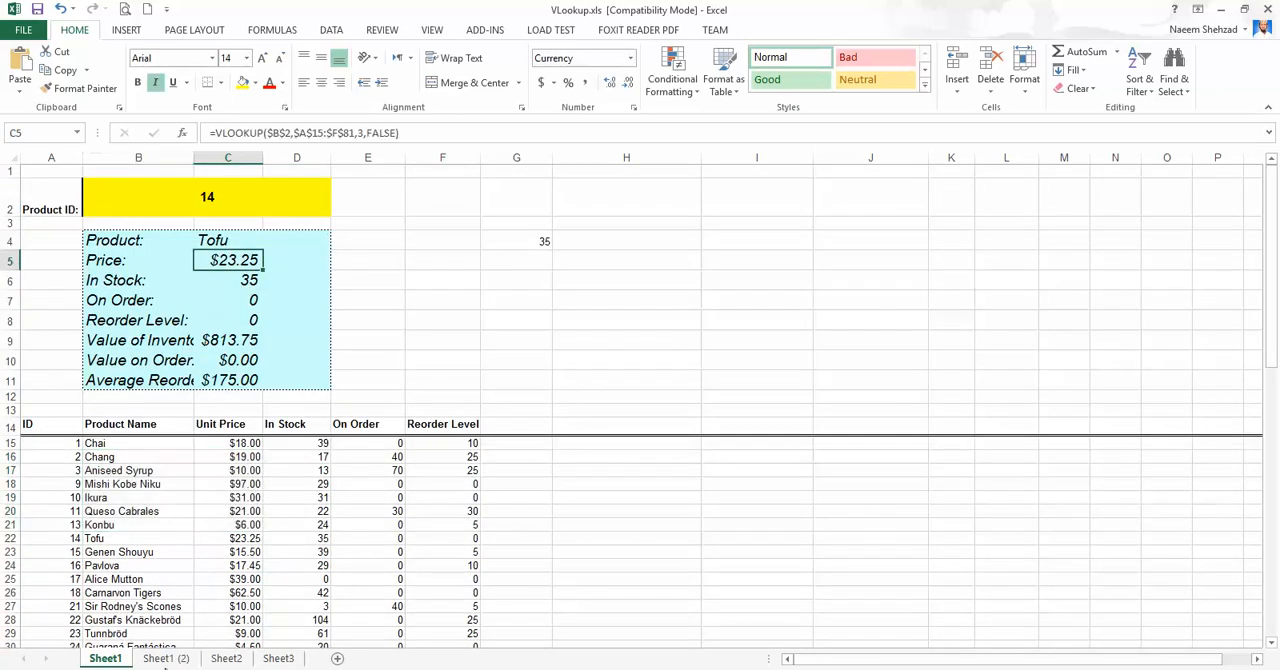
Enter the text "Allah" in cell H6 of Sheet1.
left_click(654, 275)
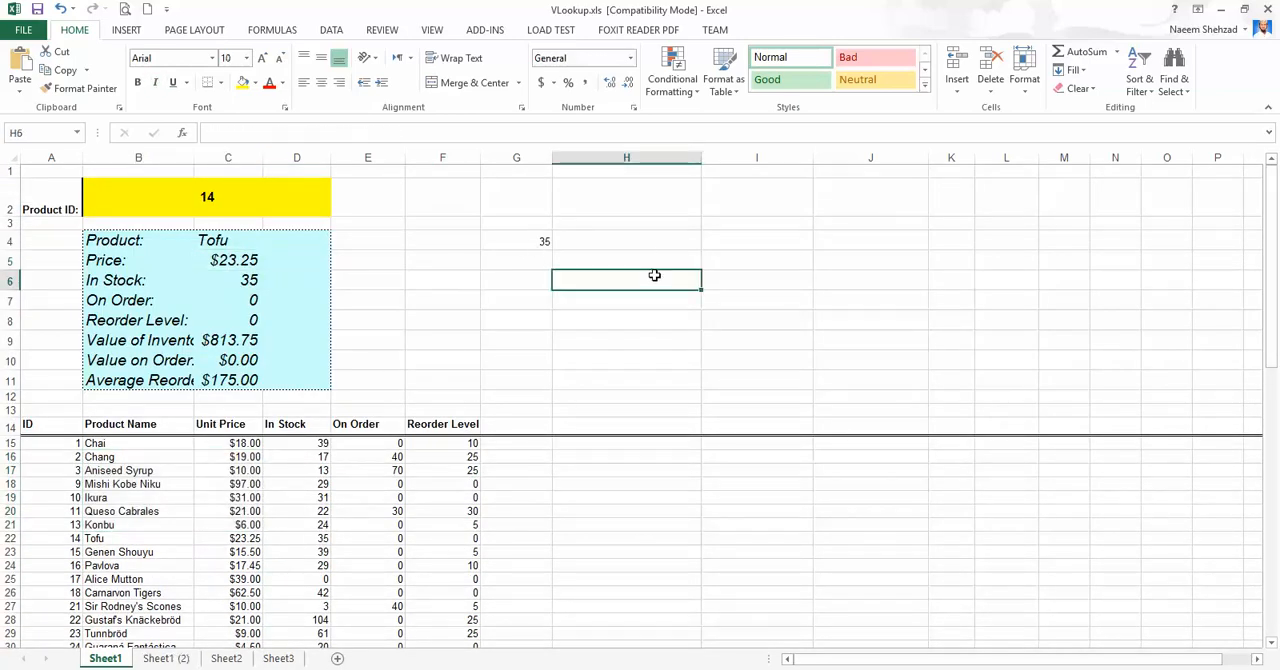
type("Allah")
key("Return")
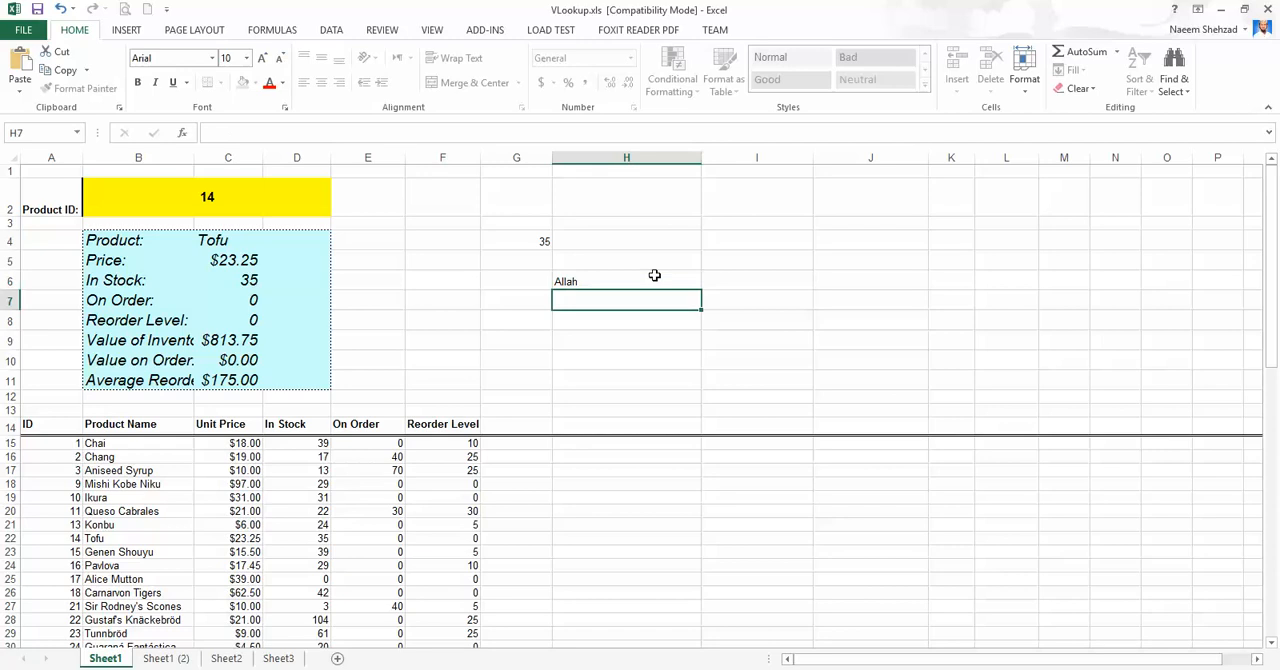
Increase the font size of the text in H6 on Sheet1 to 20.
left_click(654, 275)
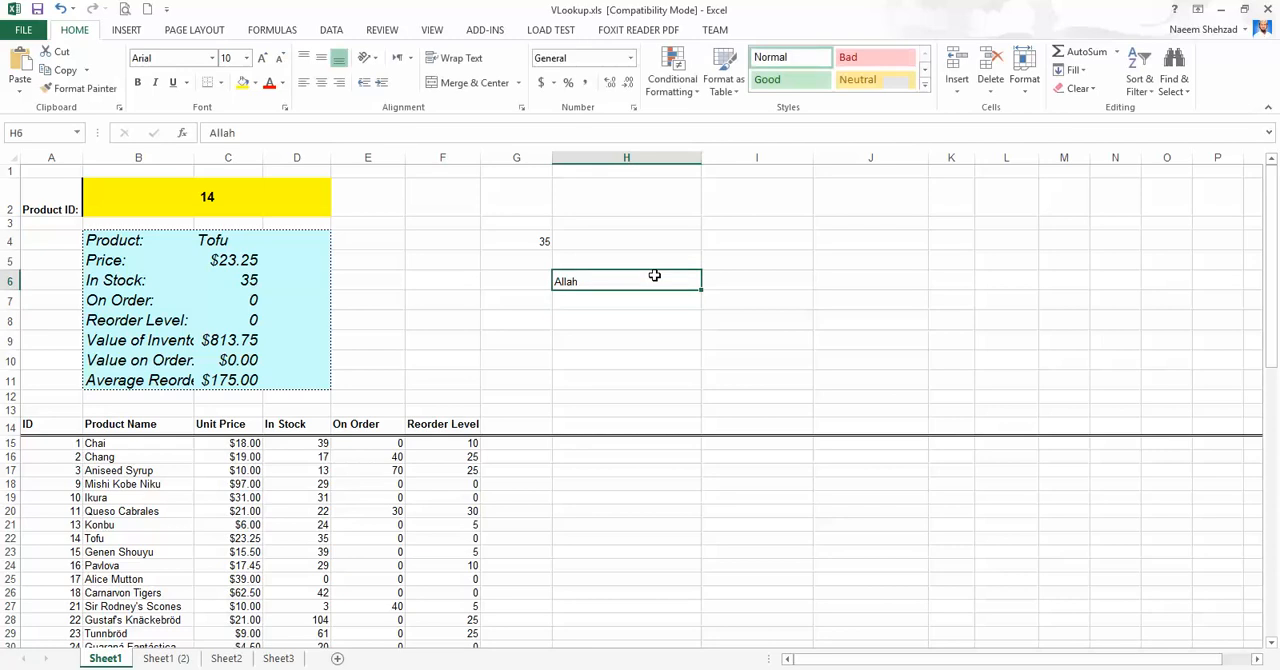
left_click(262, 58)
left_click(262, 58)
left_click(262, 58)
left_click(274, 58)
left_click(274, 58)
left_click(274, 58)
left_click(262, 58)
left_click(262, 58)
left_click(262, 58)
left_click(262, 58)
left_click(262, 58)
left_click(262, 58)
Link cell H4 on Sheet1 (2) to cell H6 of Sheet1 with the formula =Sheet1!H6.
left_click(166, 658)
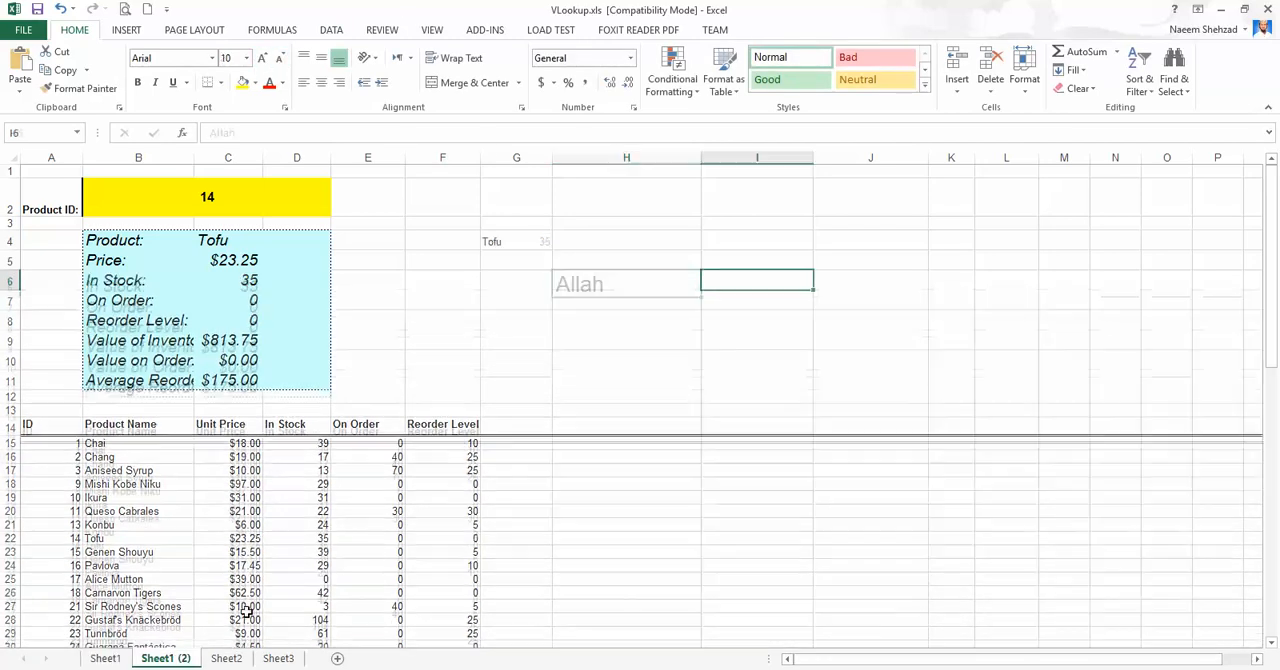
left_click(588, 247)
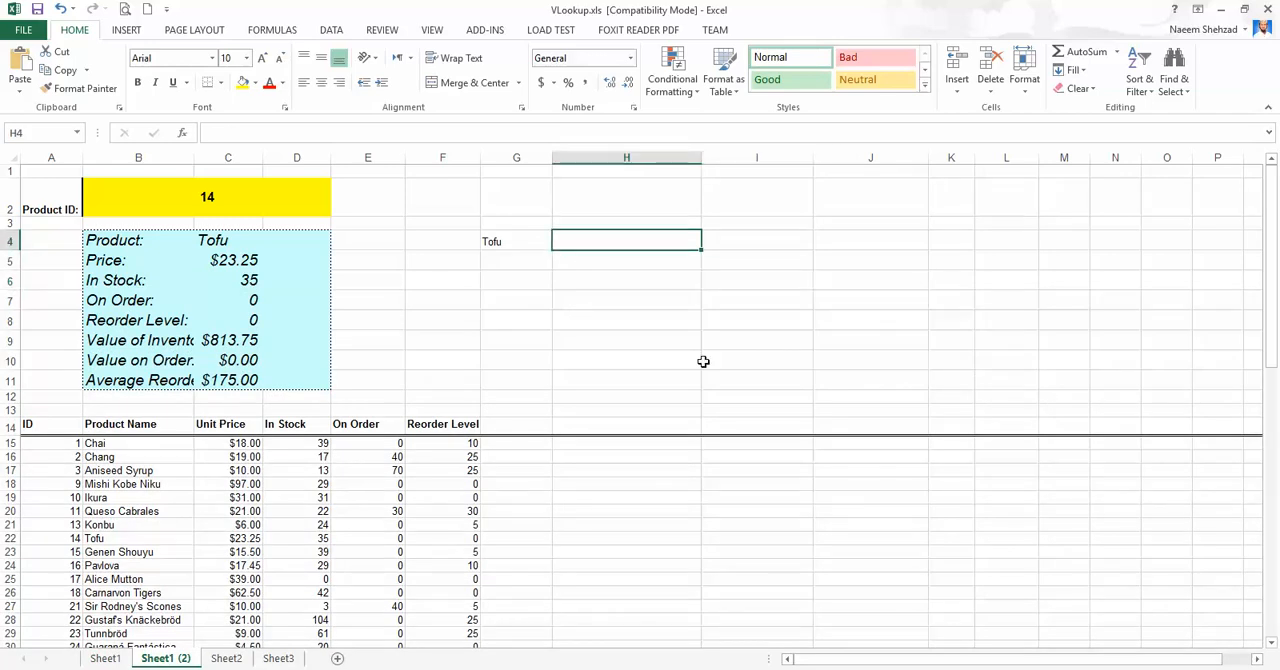
type("=")
left_click(105, 658)
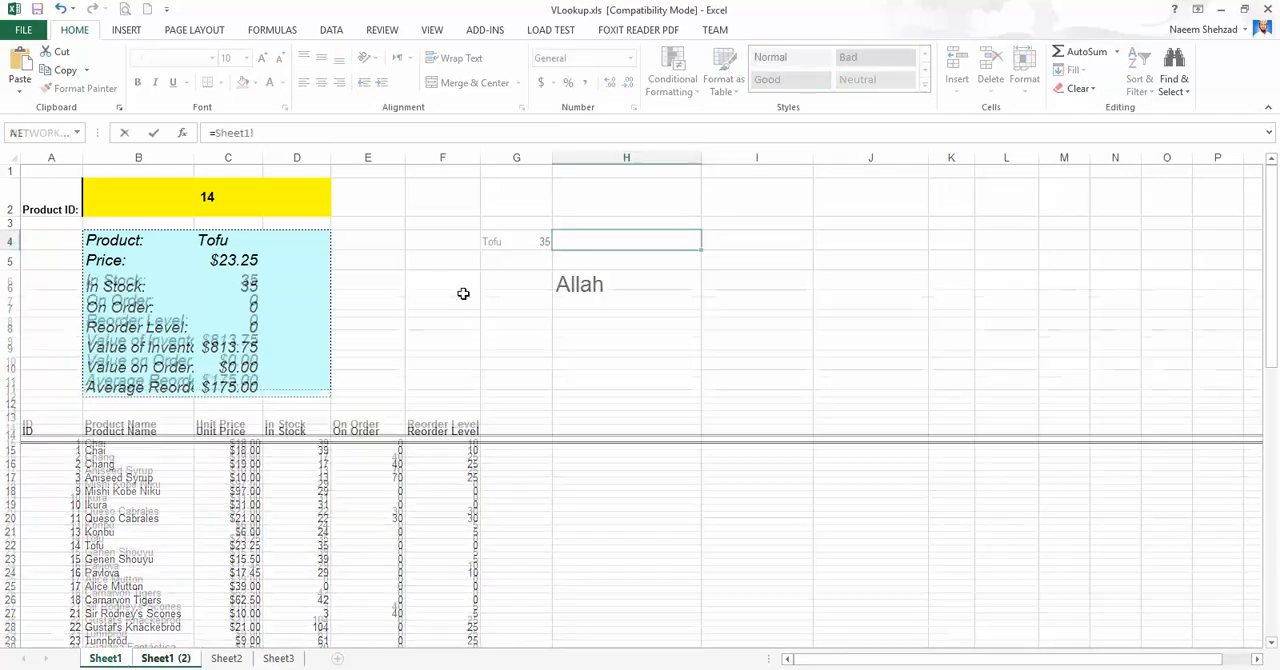
left_click(565, 284)
key("Return")
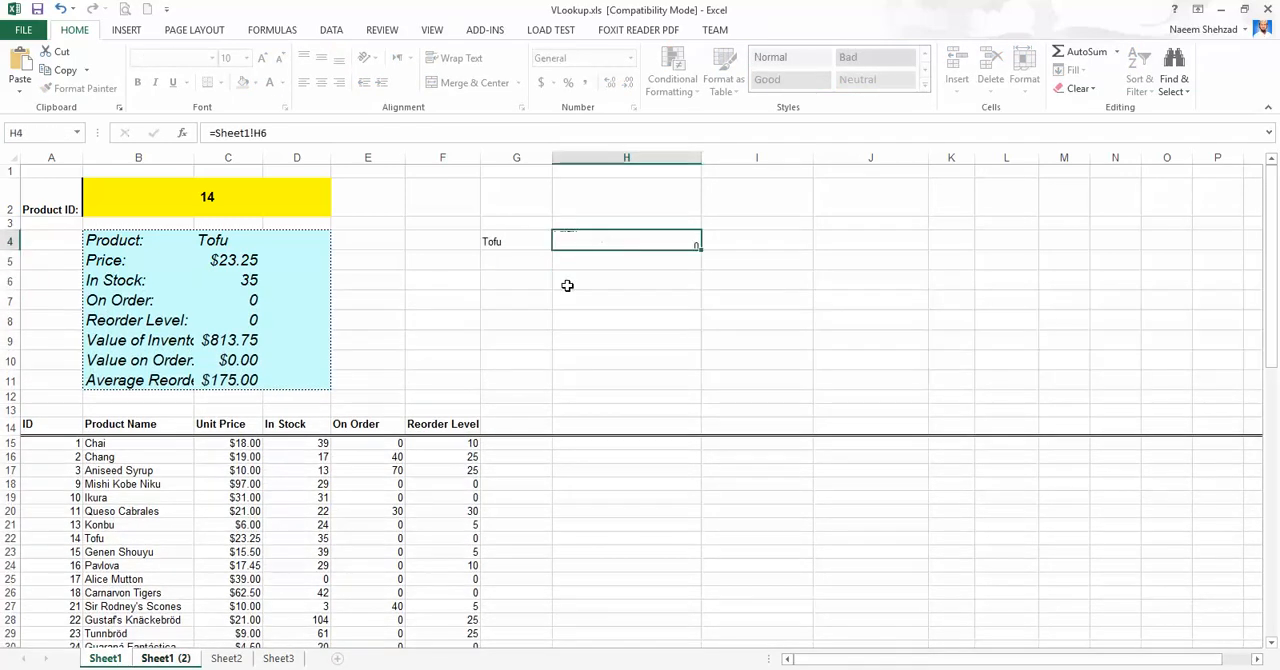
left_click(620, 239)
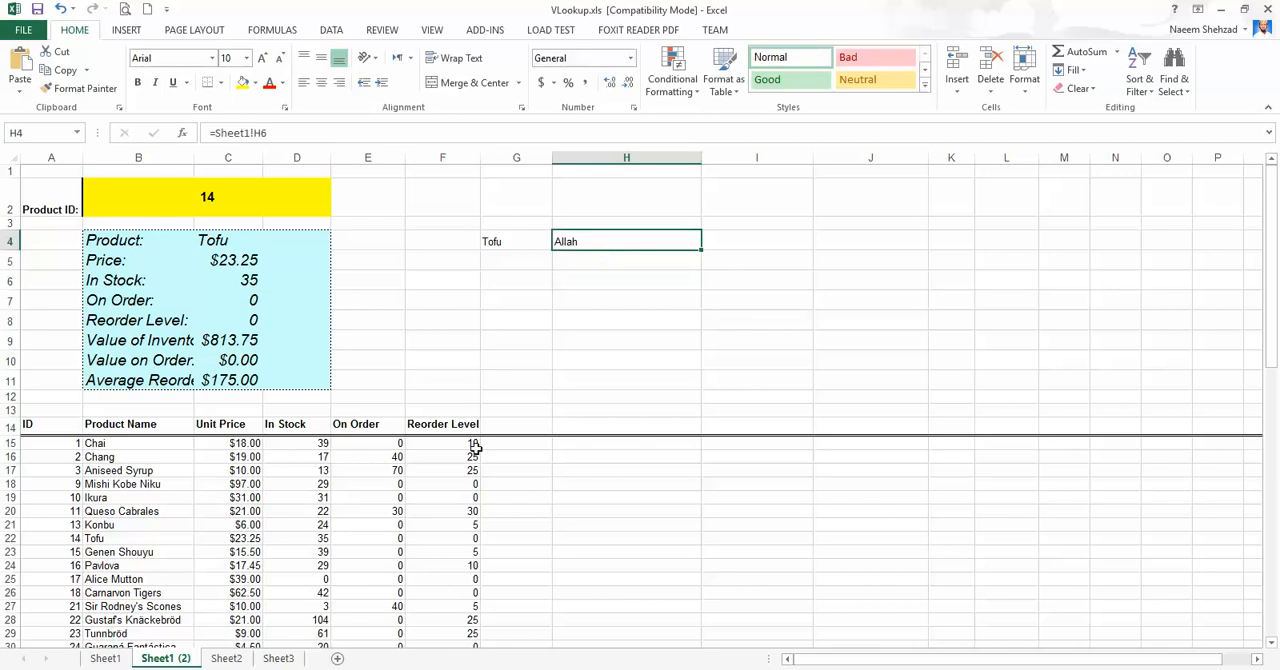
Replace the text in H6 on Sheet1 with "Muhammad" and check the linked cell H4 on Sheet1 (2).
left_click(105, 658)
type("Muhammad")
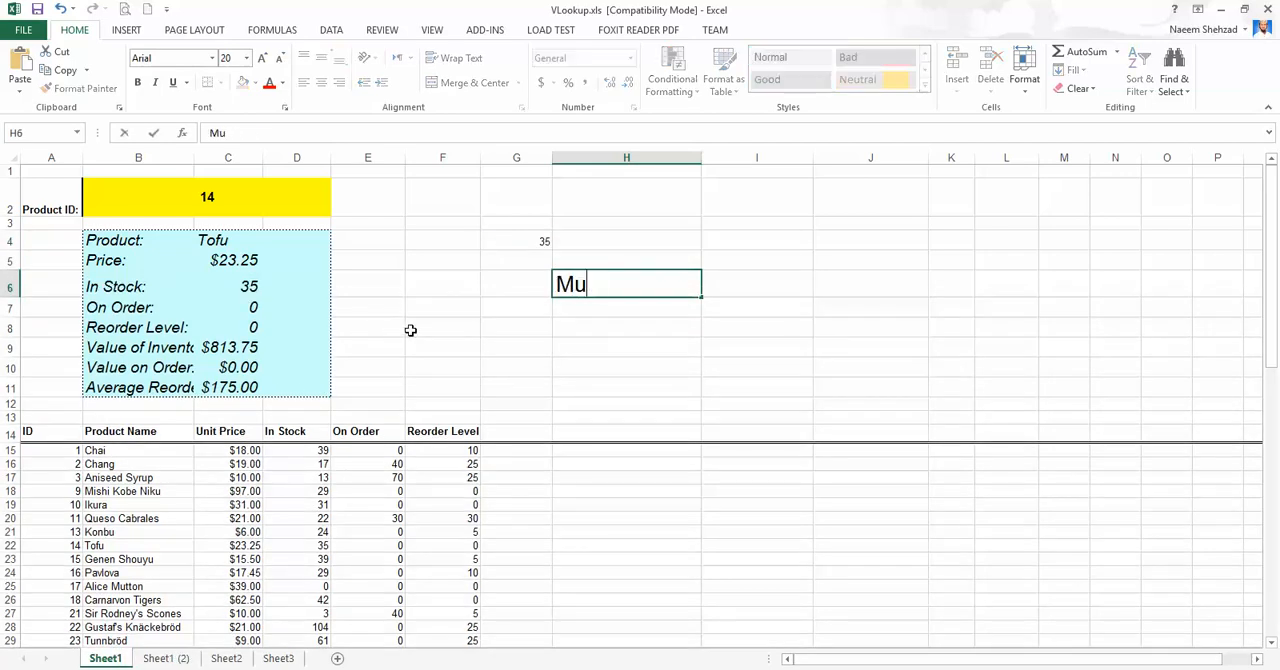
key("Return")
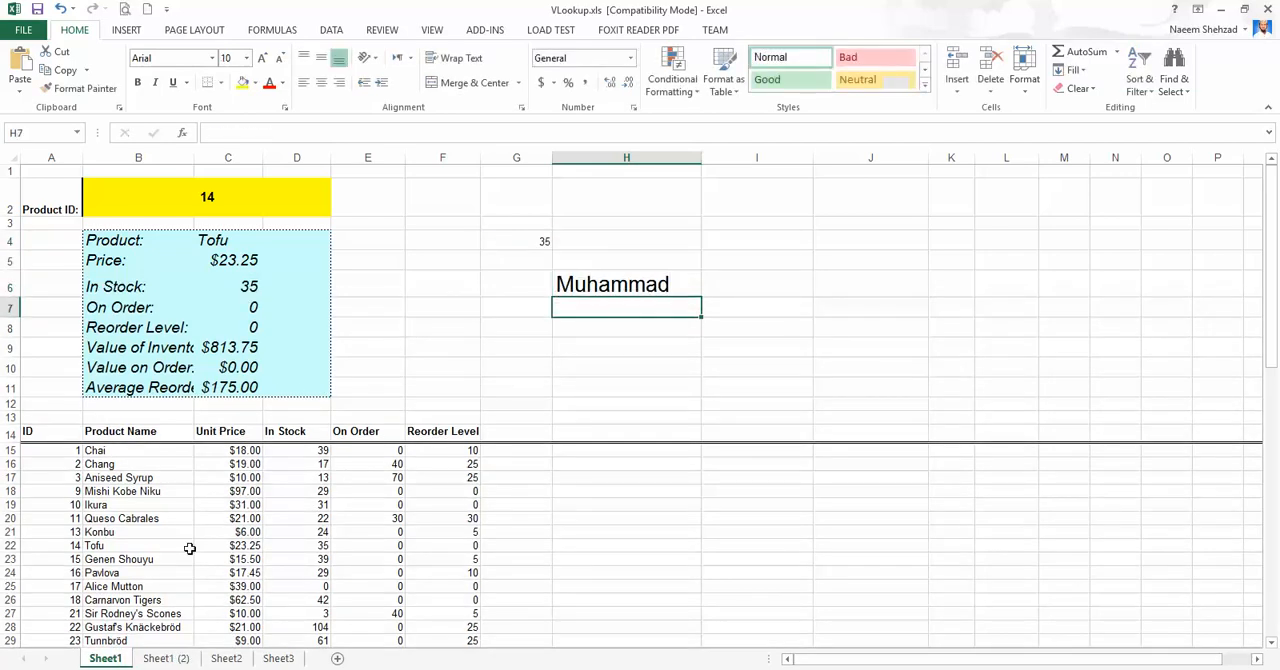
left_click(162, 658)
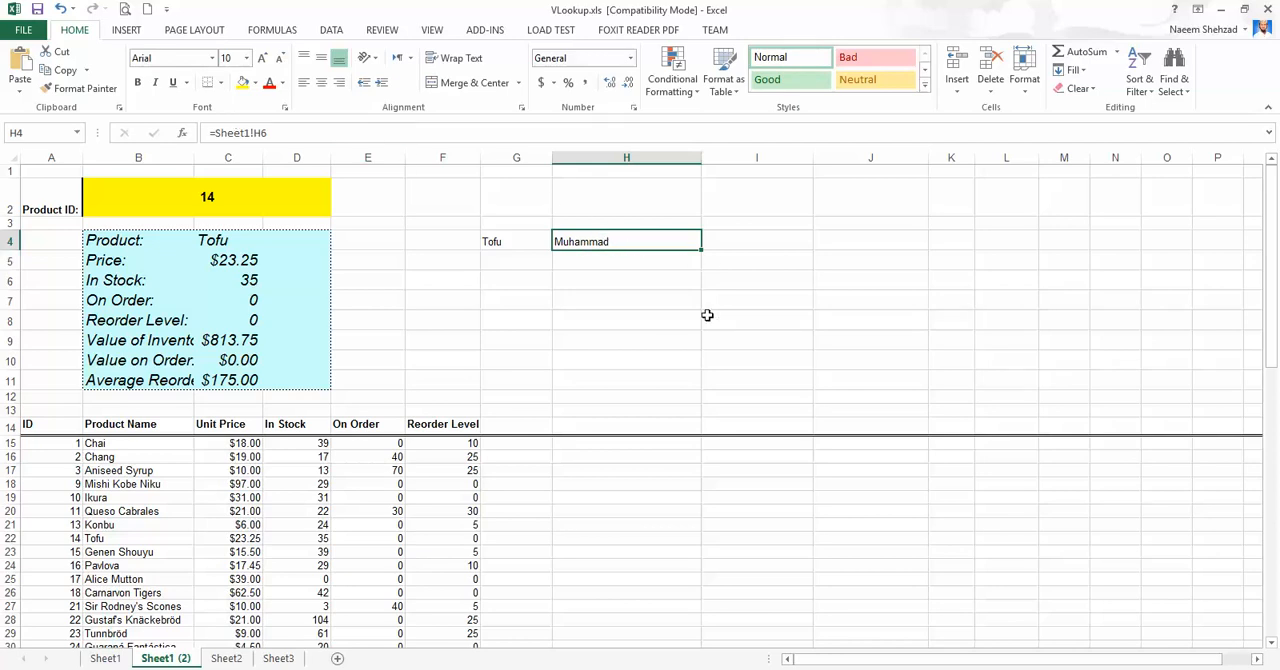
scroll(512, 404, "down", 5)
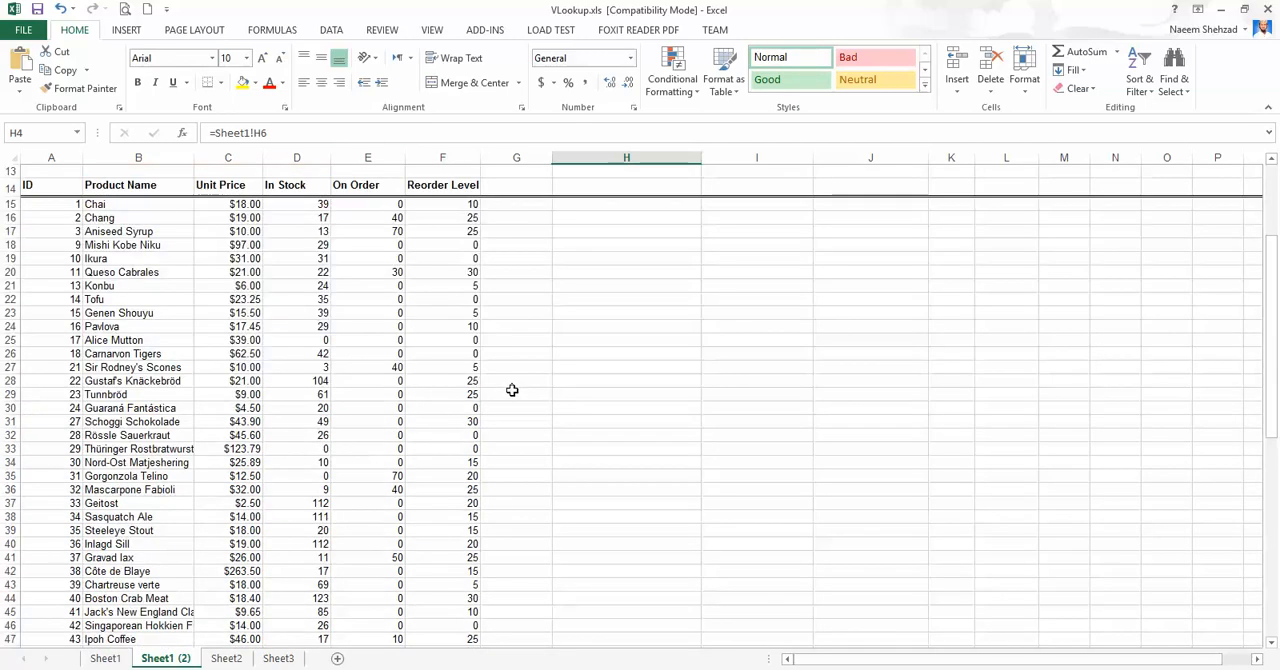
scroll(514, 386, "up", 5)
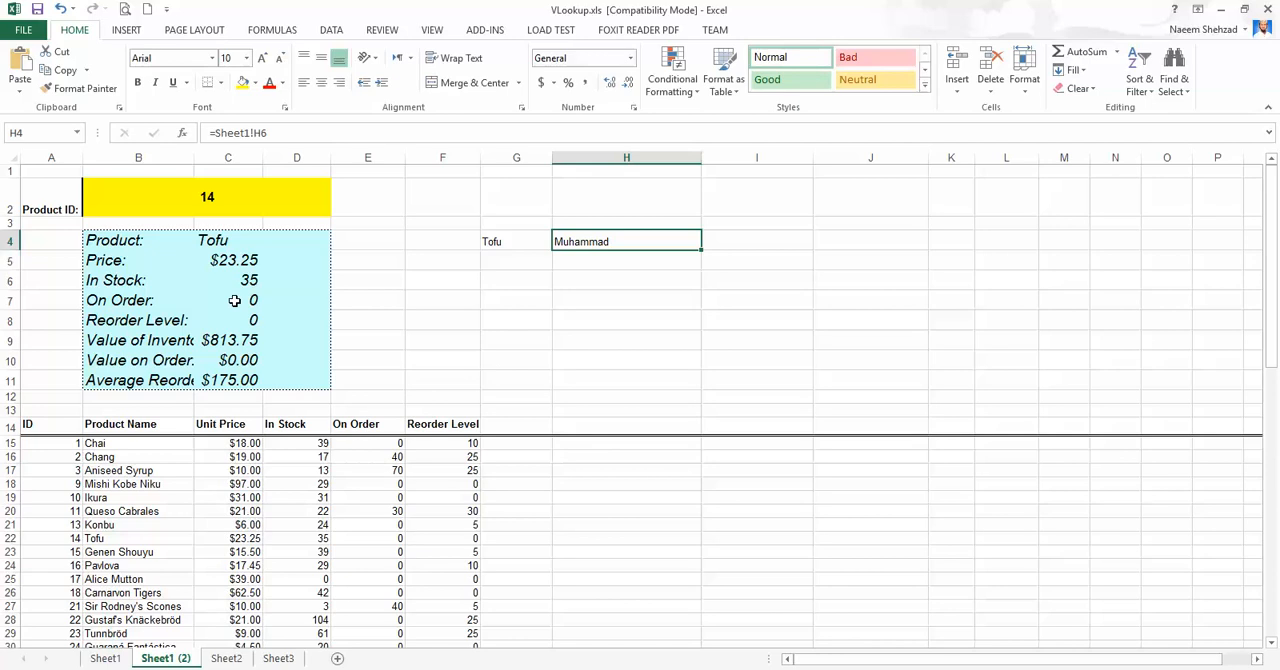